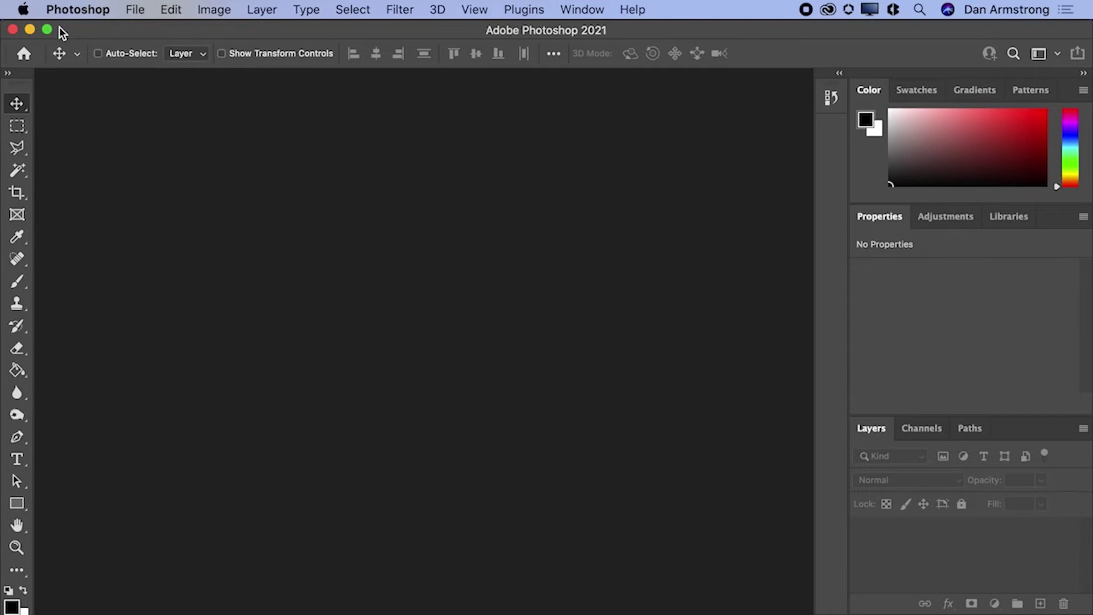
# Switch to Safari and look over the large-size Google Images results for "batman logo Black and white" and the search filters
pyautogui.press('super+Tab')
pyautogui.press('super+Tab')
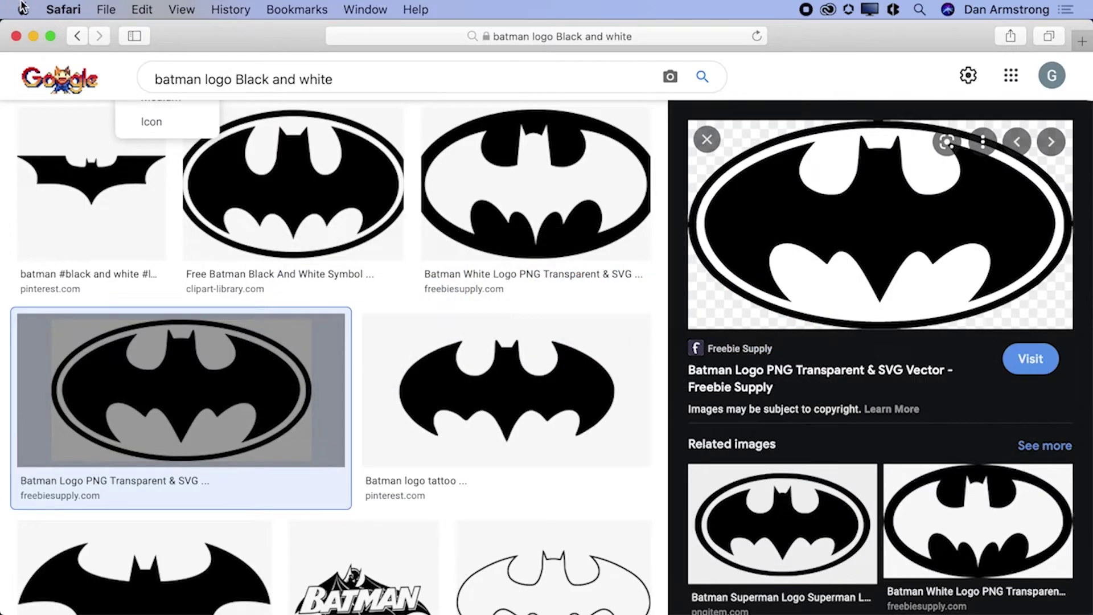
pyautogui.scroll(3, 142, 211)
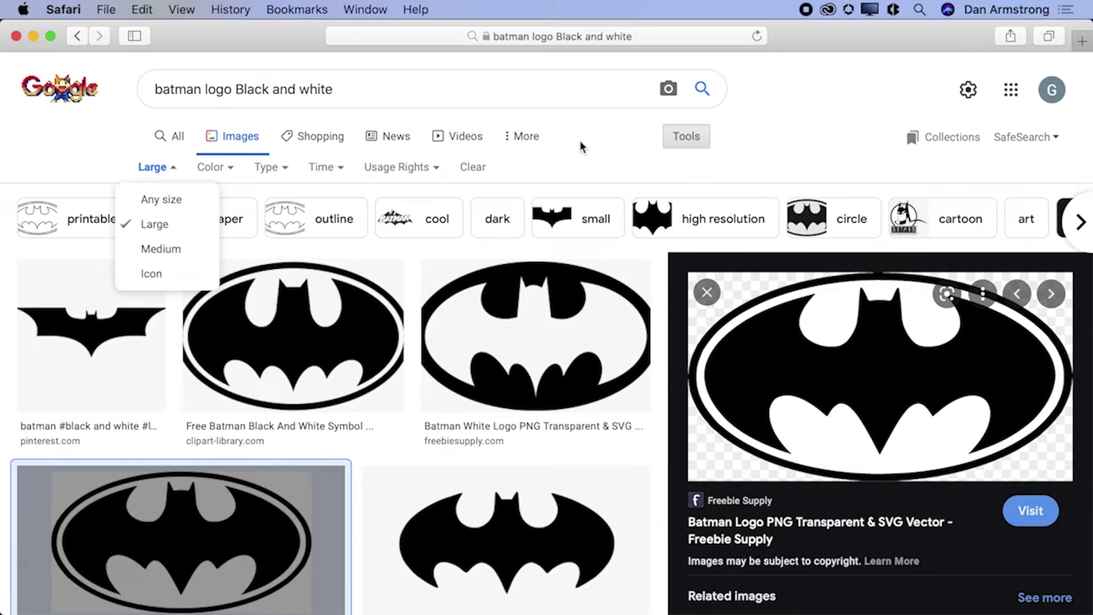
pyautogui.click(689, 139)
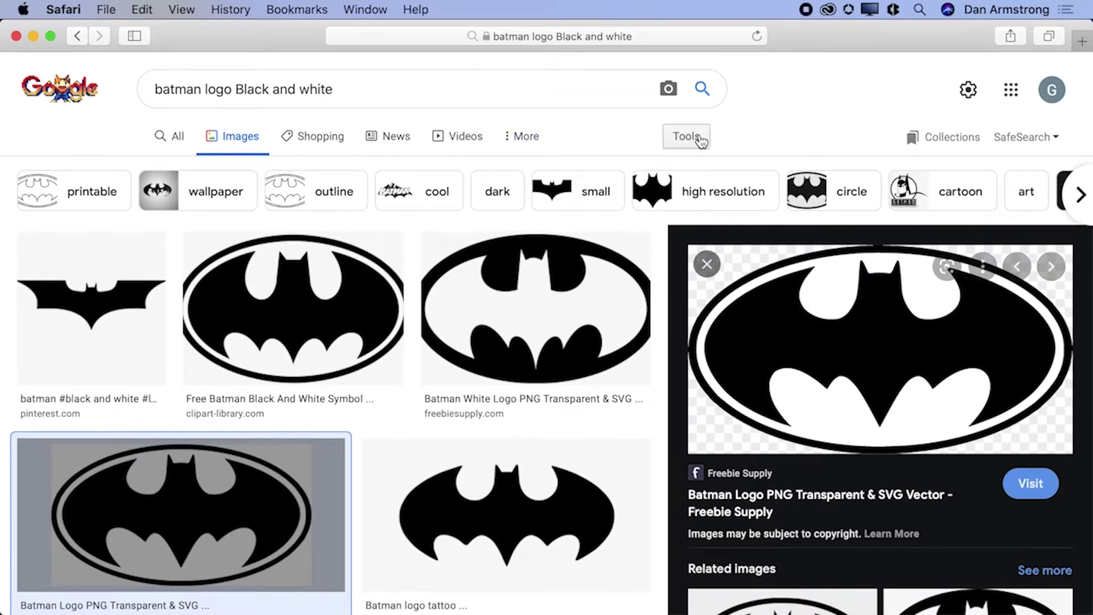
pyautogui.click(700, 140)
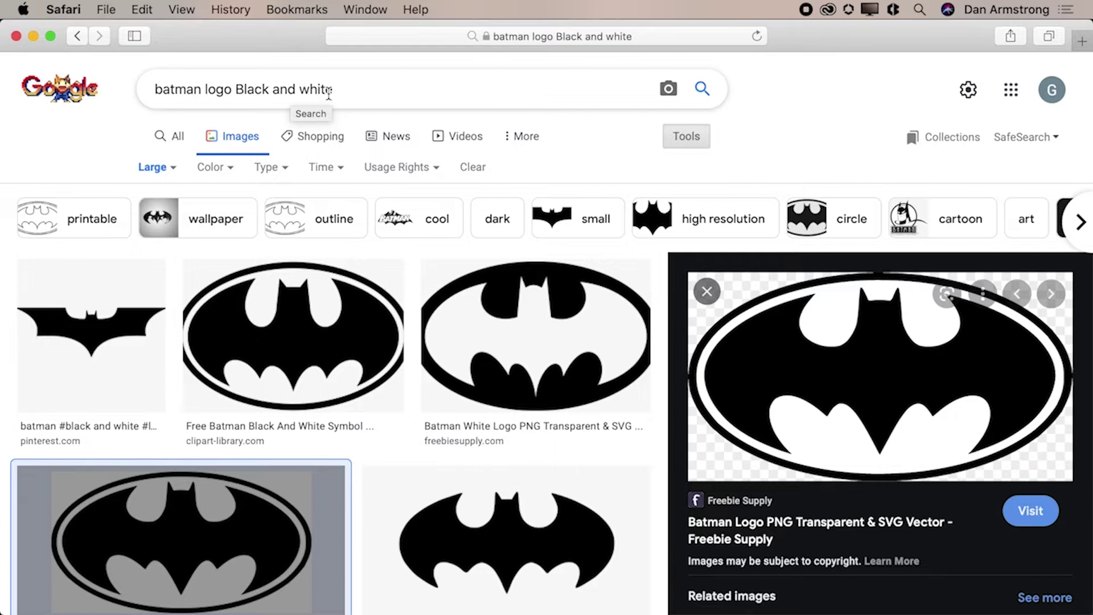
pyautogui.scroll(-2, 280, 392)
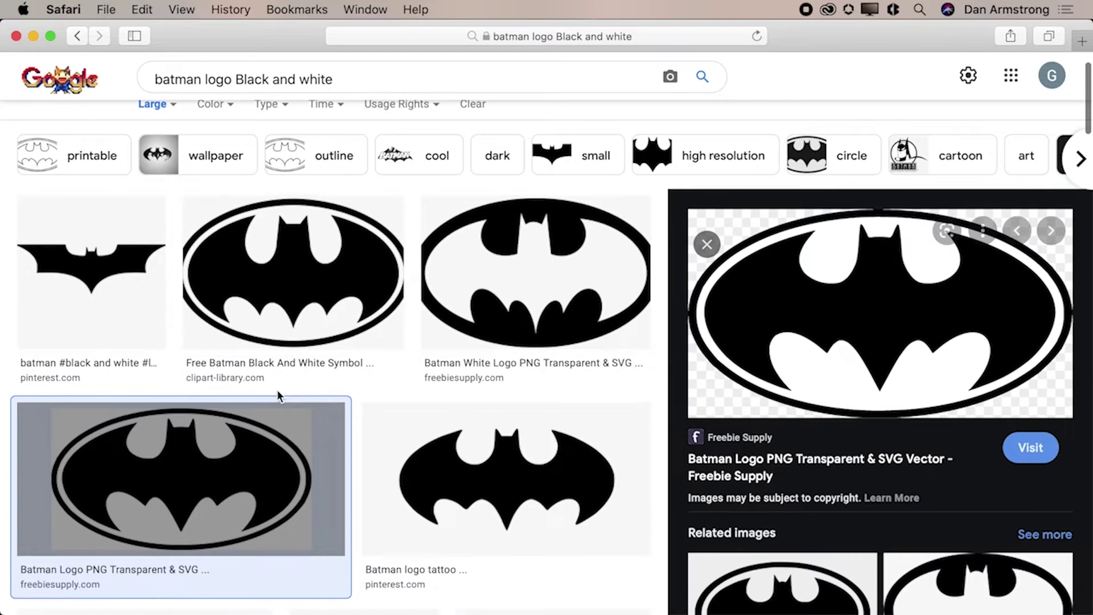
pyautogui.scroll(-4, 279, 393)
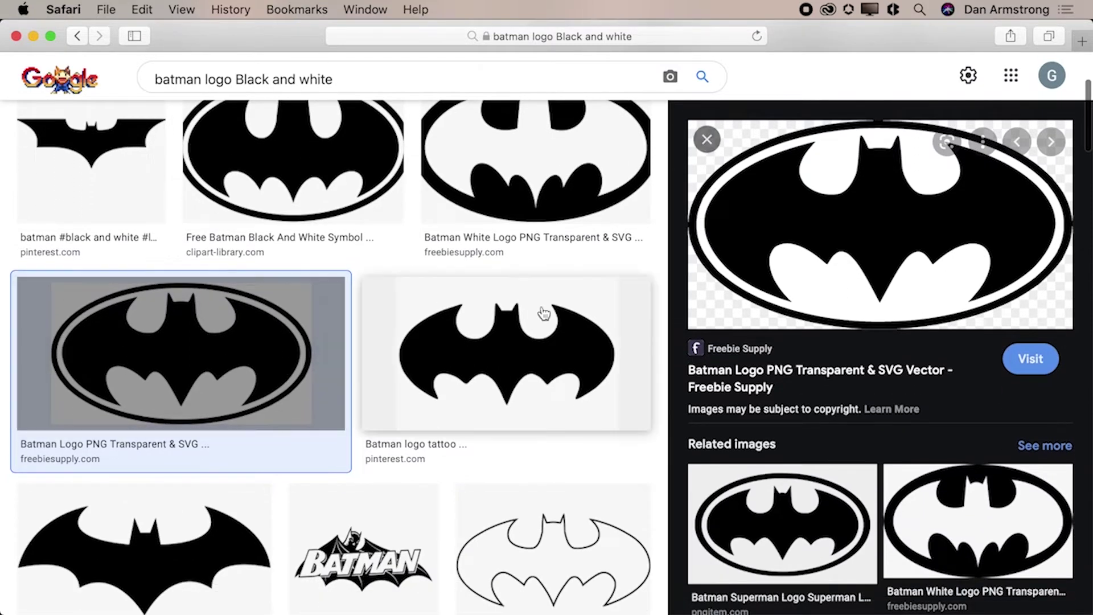
pyautogui.scroll(6, 569, 228)
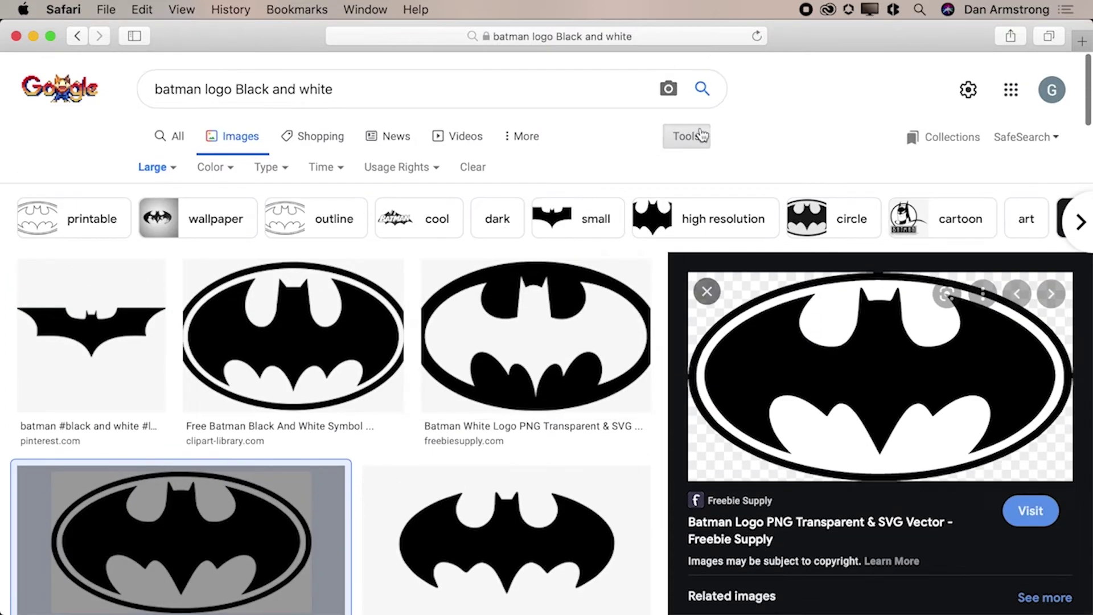
# Check the image size filter and copy the oval Batman logo from Freebie Supply (2400 × 1303) to the clipboard
pyautogui.click(170, 169)
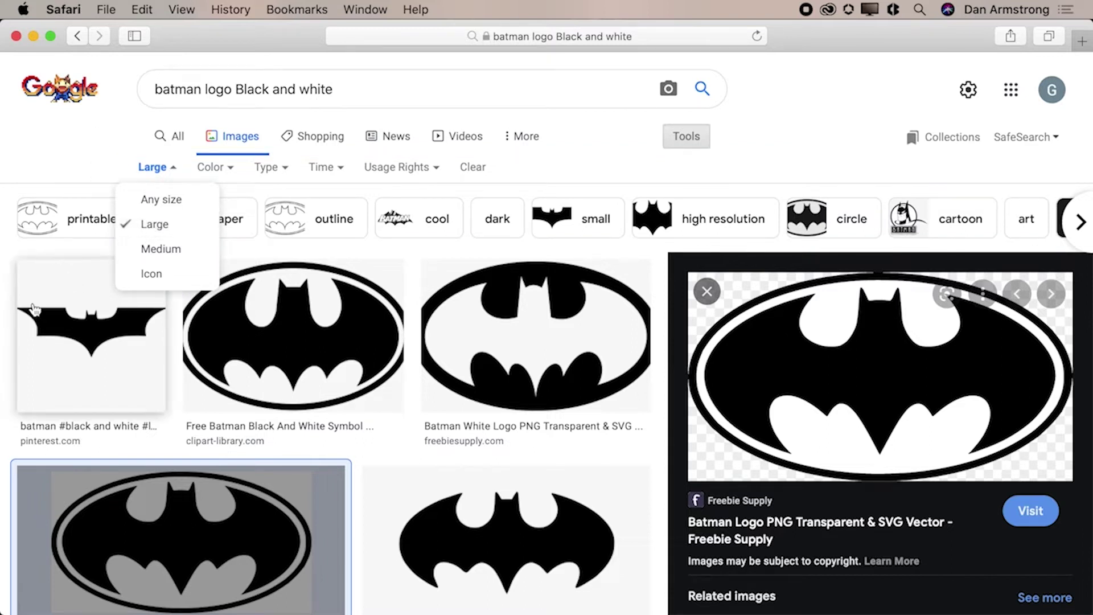
pyautogui.click(37, 304)
pyautogui.click(184, 380)
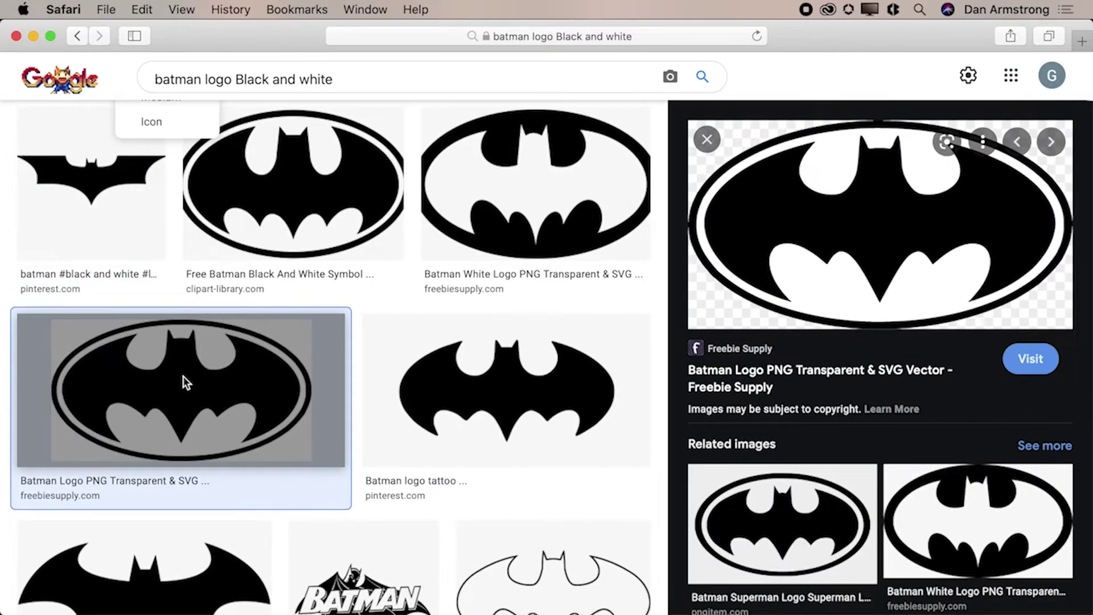
pyautogui.rightClick(835, 231)
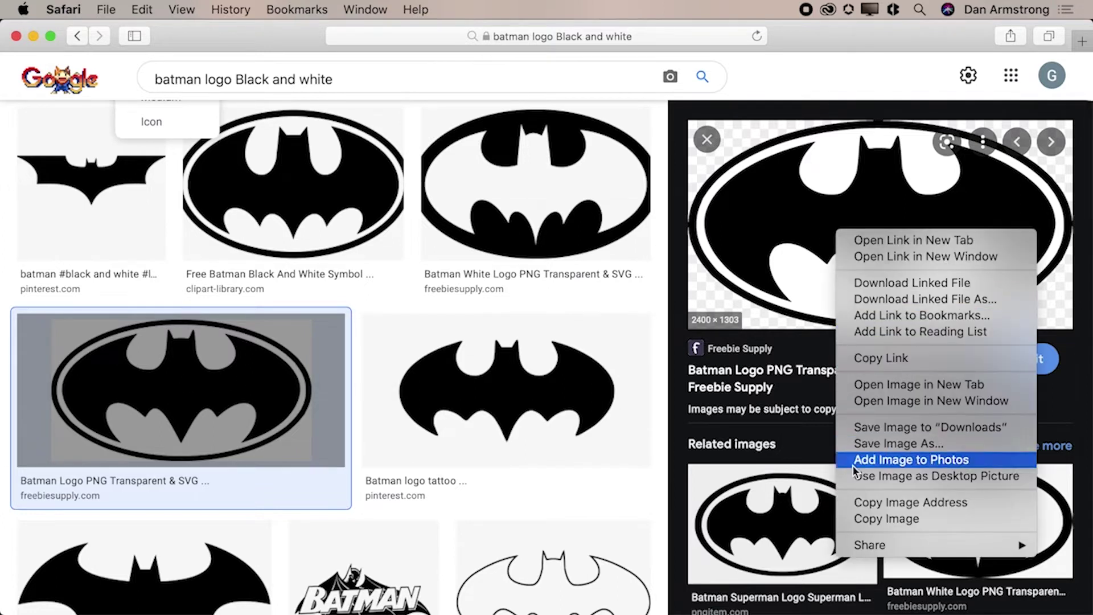
pyautogui.click(855, 520)
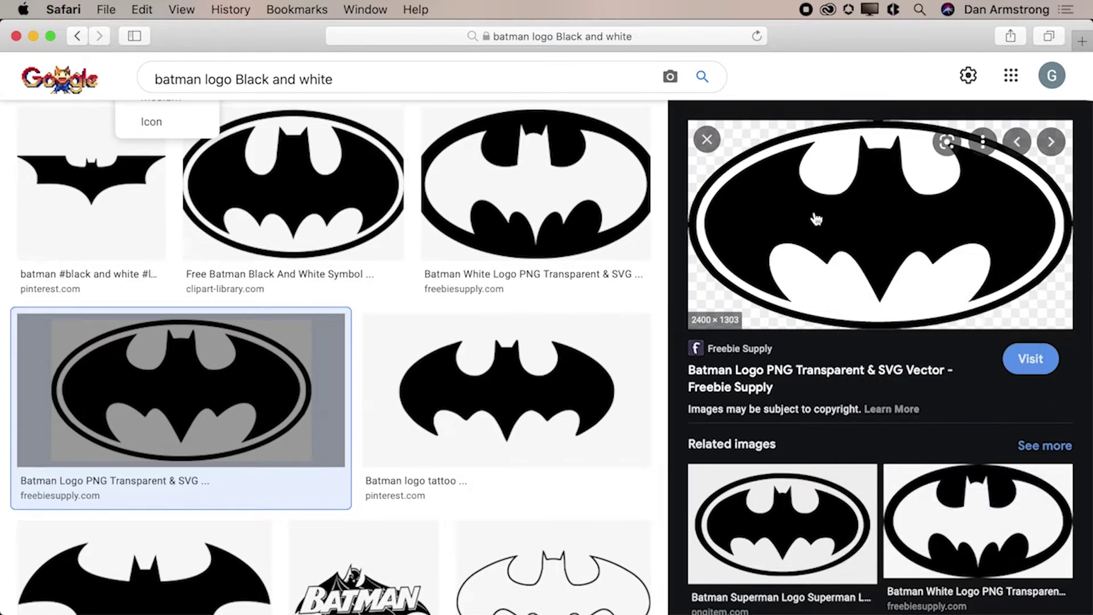
# Switch to Photoshop and create a 2400 × 1303 px document from the Clipboard preset, named Batman
pyautogui.press('super+Tab')
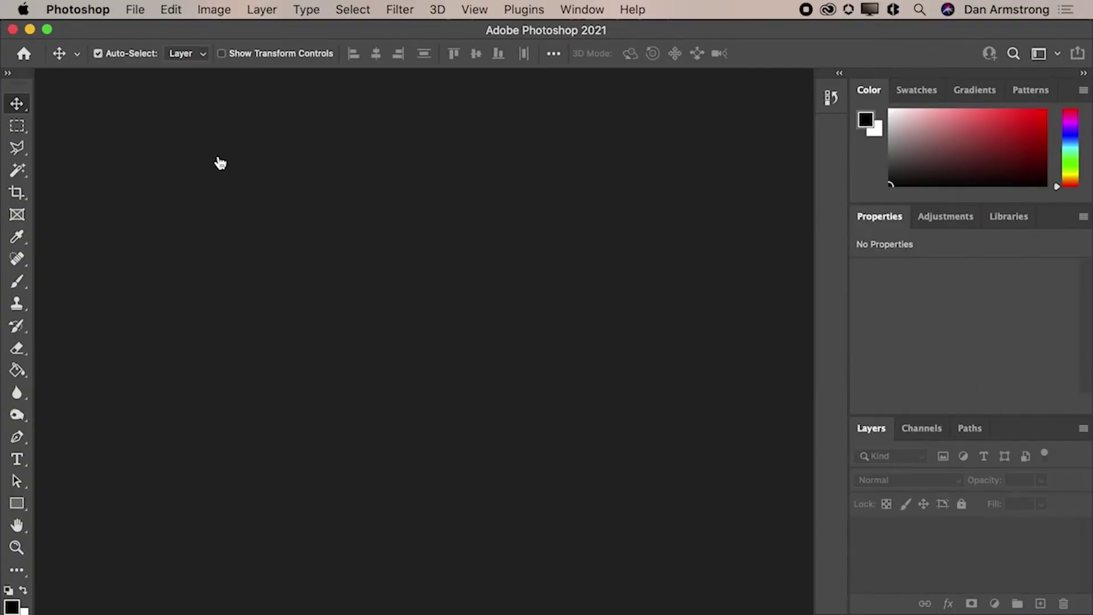
pyautogui.press('super+n')
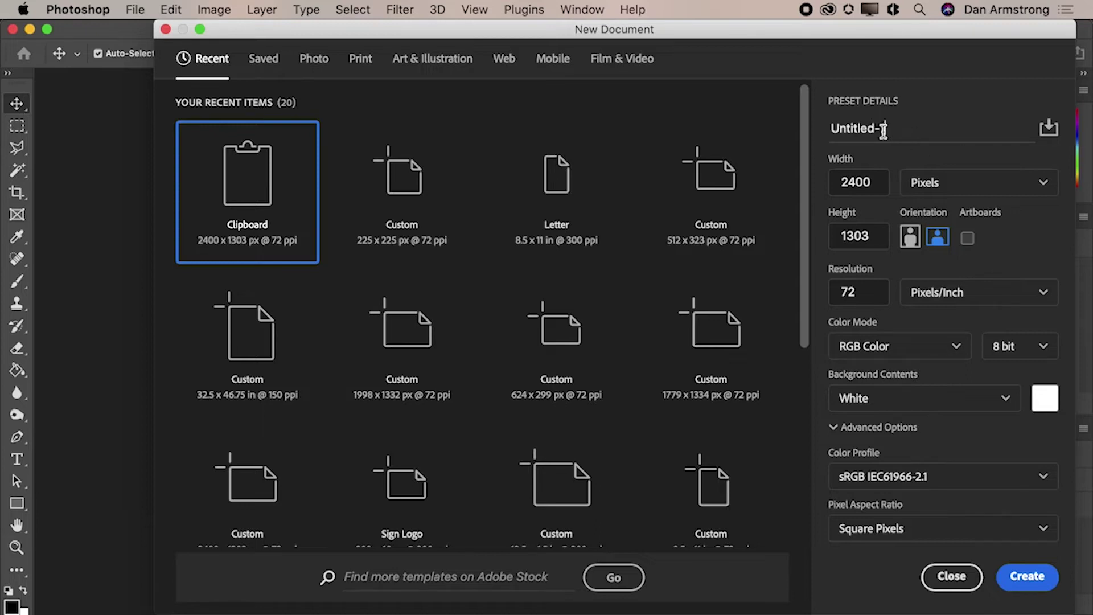
pyautogui.moveTo(884, 128); pyautogui.dragTo(833, 129)
pyautogui.write('Batman')
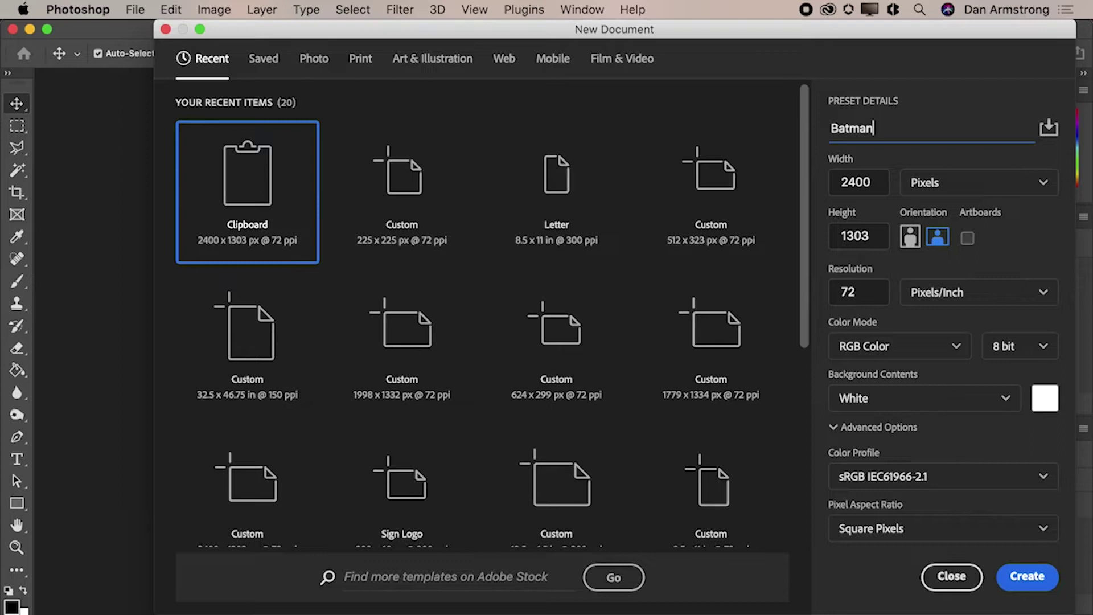
pyautogui.click(1023, 577)
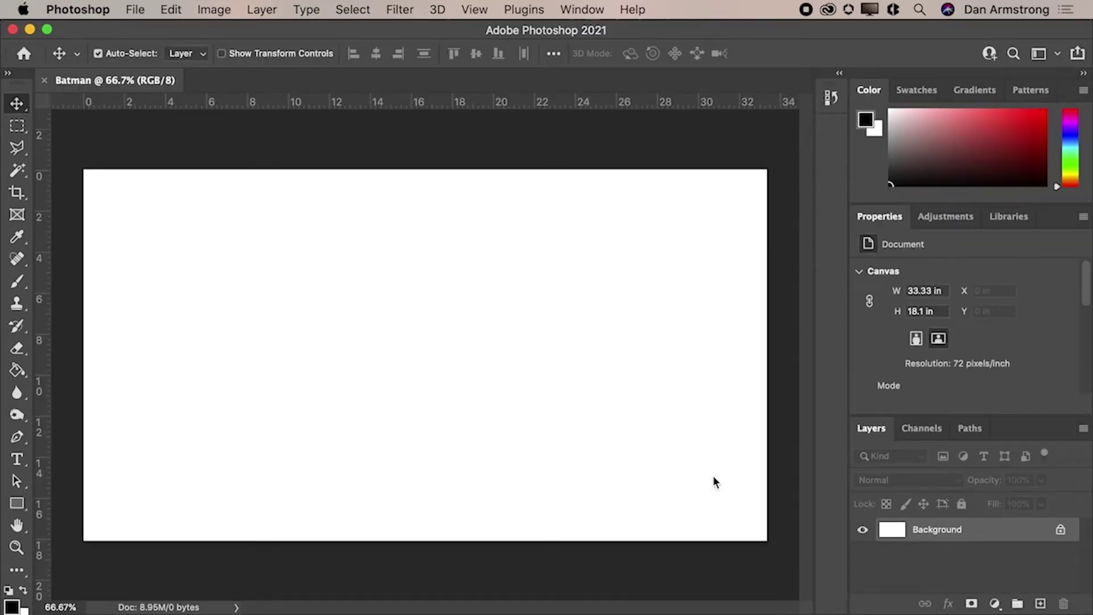
# Paste the copied logo into the document and switch to the My Happy Place workspace
pyautogui.press('super+v')
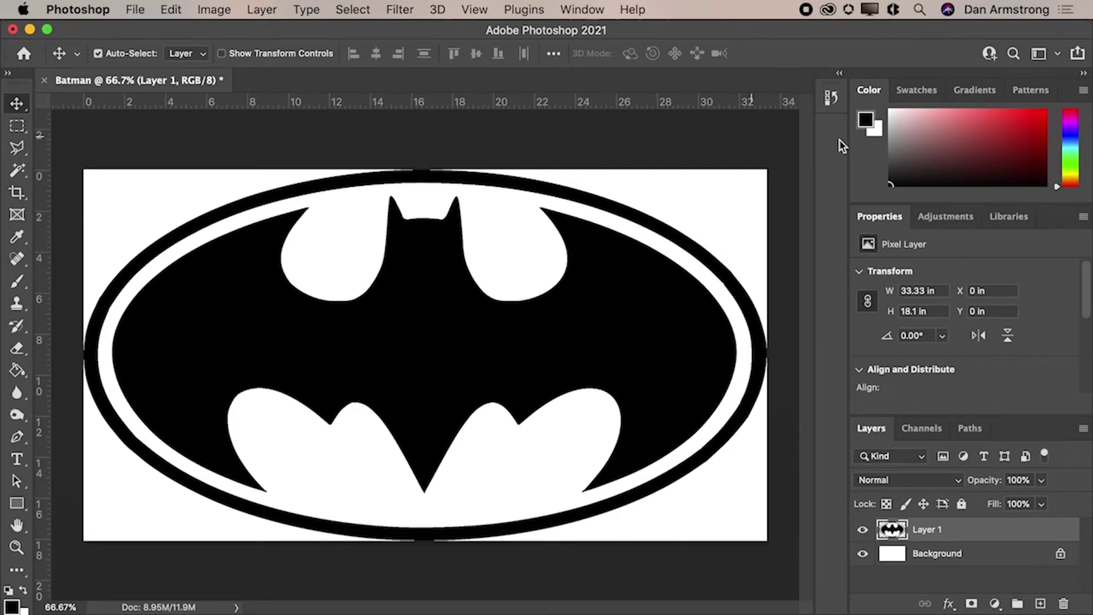
pyautogui.click(1057, 53)
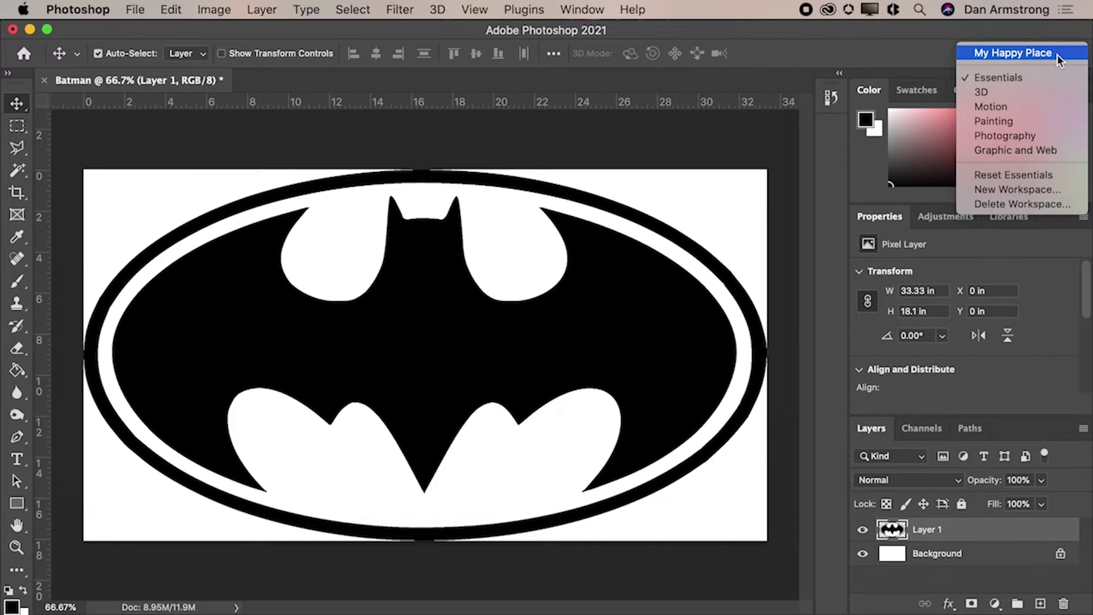
pyautogui.click(1057, 55)
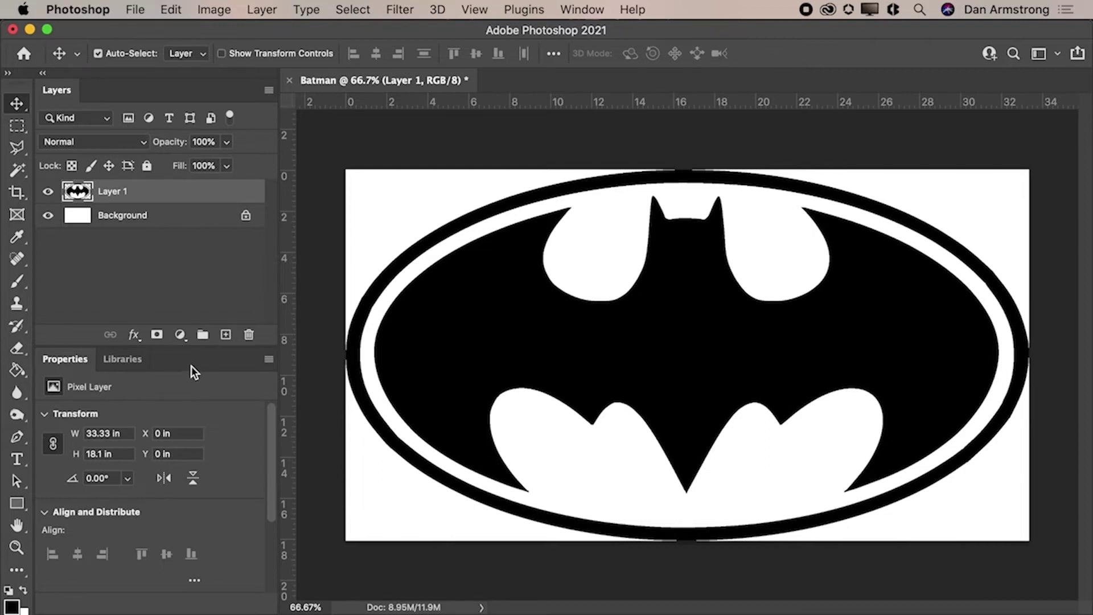
# Select an area about 9.9 × 7 in over the logo's centre with the Rectangular Marquee and add an overlapping rectangle at its lower right
pyautogui.click(17, 129)
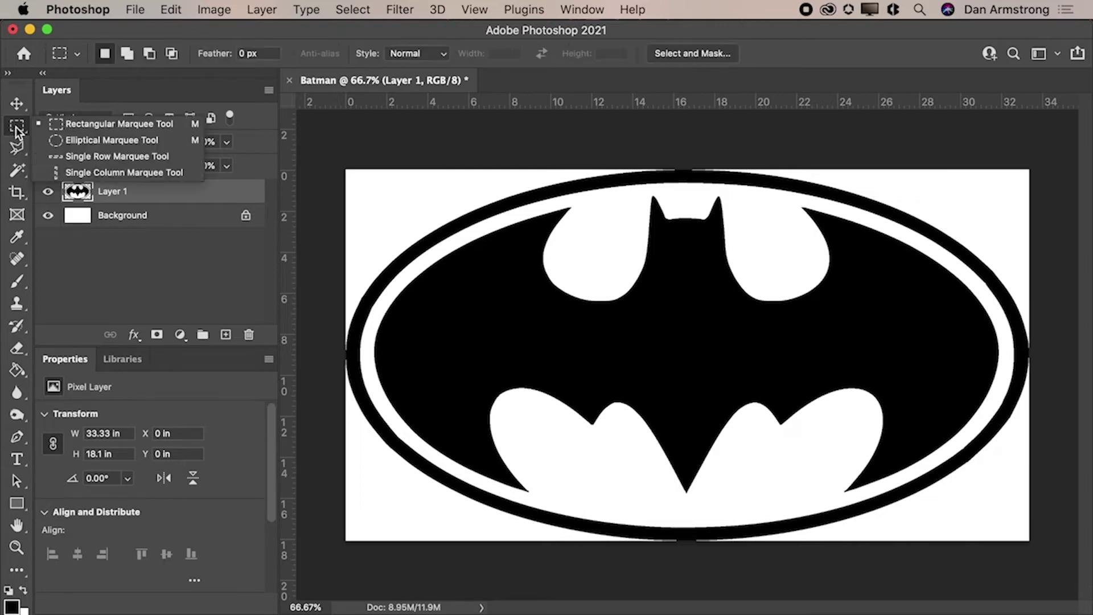
pyautogui.click(103, 123)
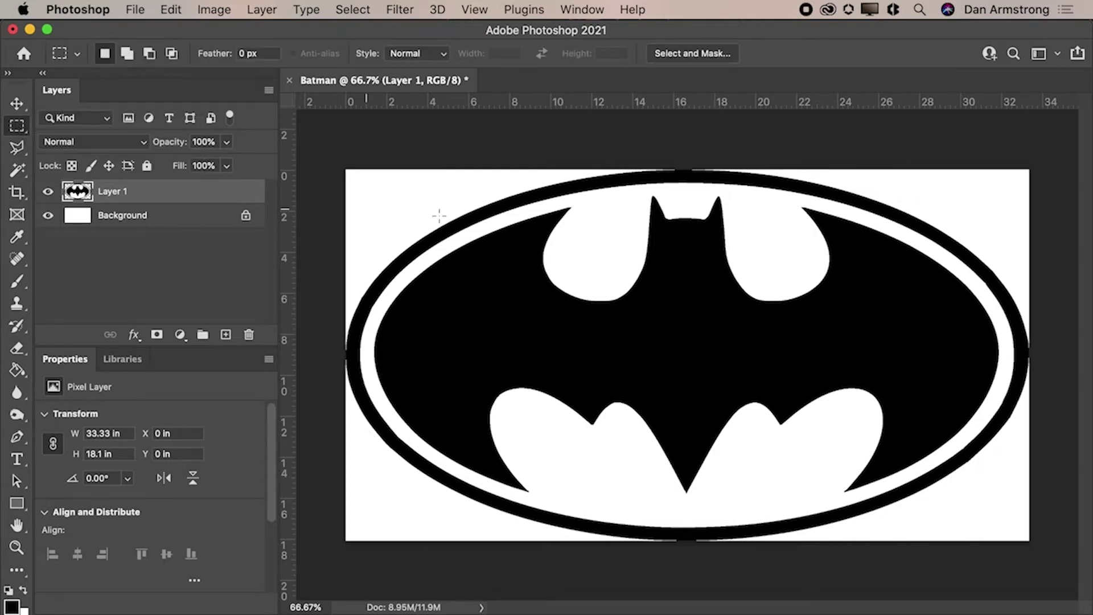
pyautogui.moveTo(548, 258); pyautogui.dragTo(752, 401)
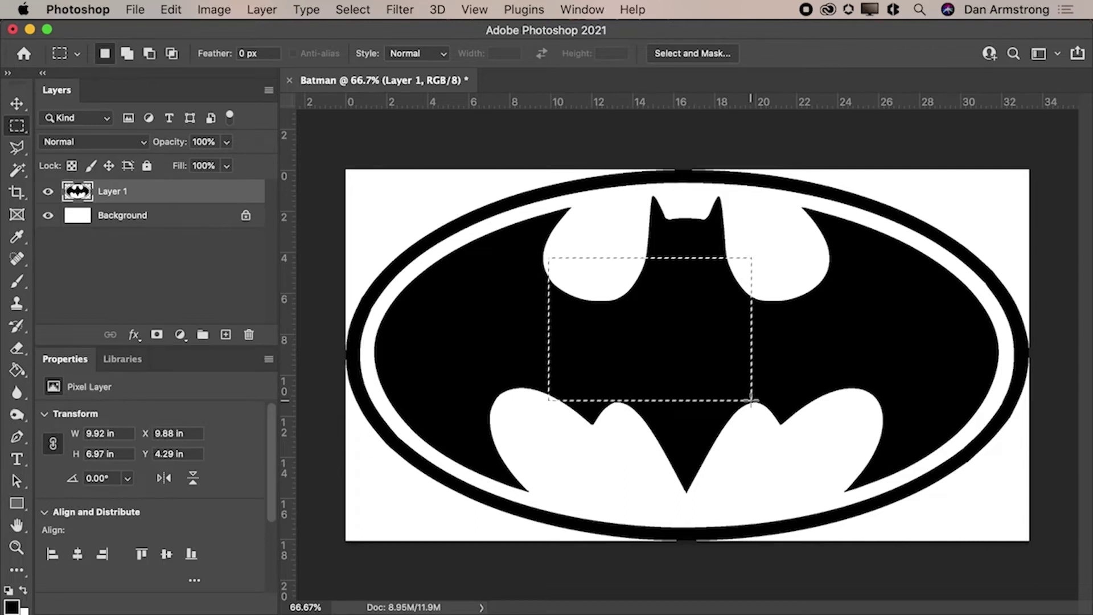
pyautogui.press('shift')
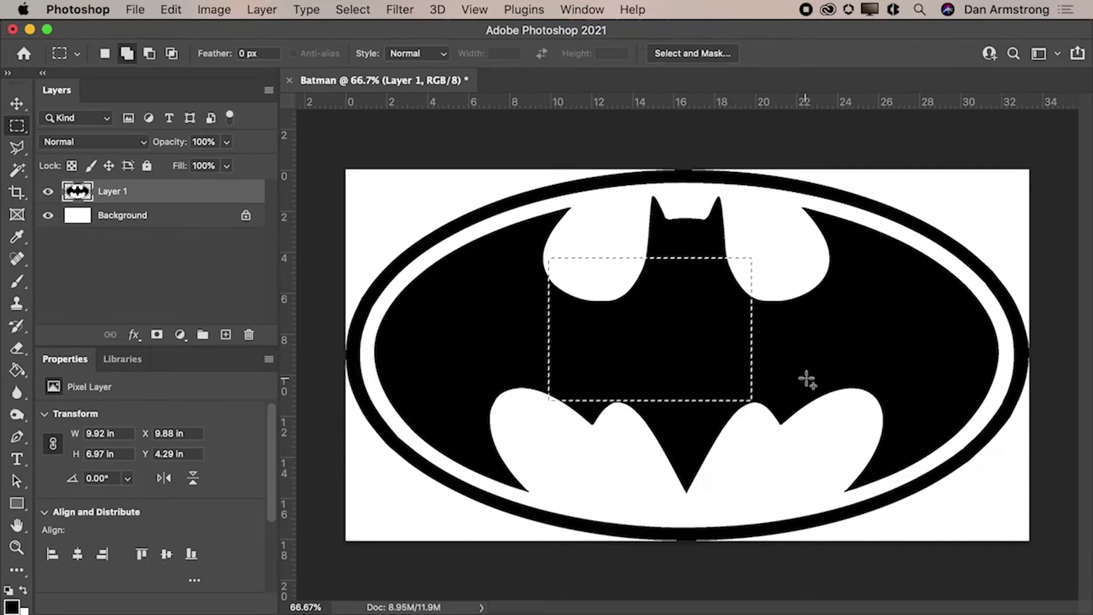
pyautogui.moveTo(807, 378); pyautogui.dragTo(641, 479)
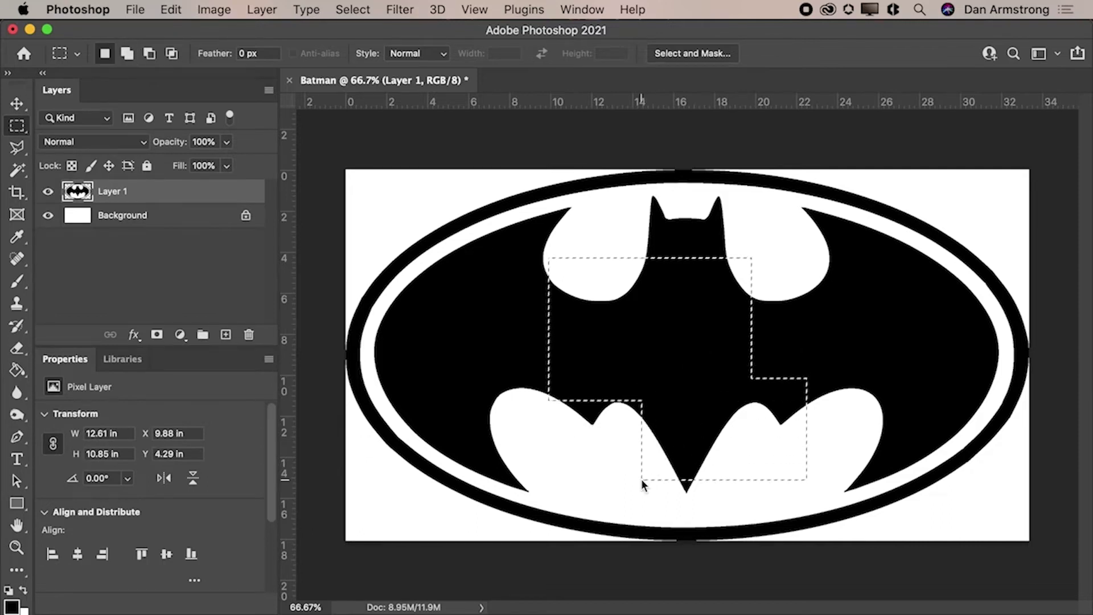
# Subtract three overlapping rectangles from the lower part of the selection, leaving an area about 9.9 × 4.5 in
pyautogui.press('alt')
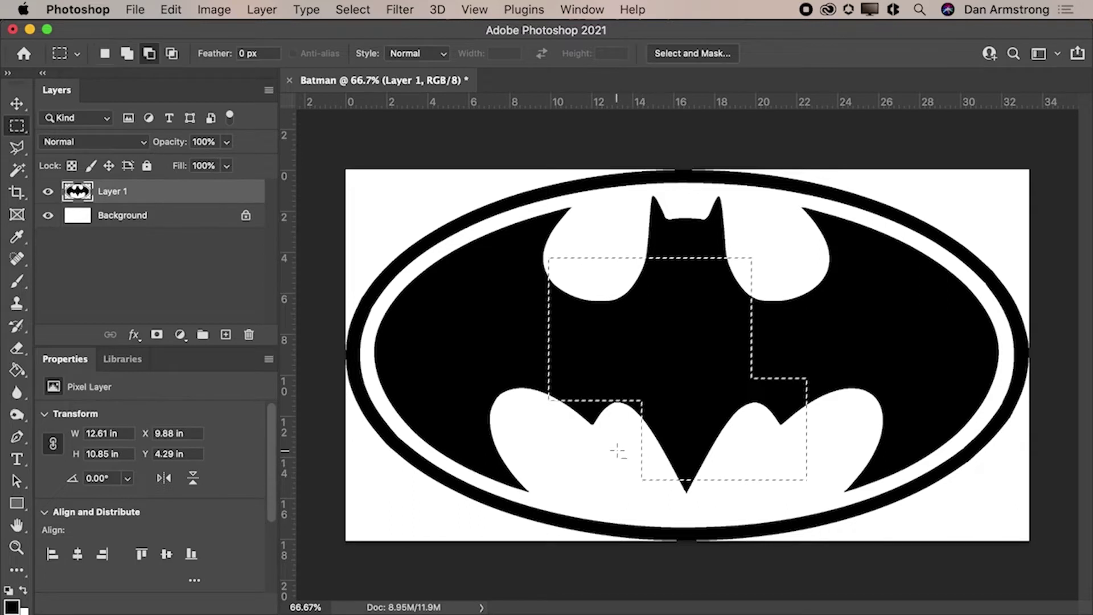
pyautogui.moveTo(573, 370); pyautogui.dragTo(738, 479)
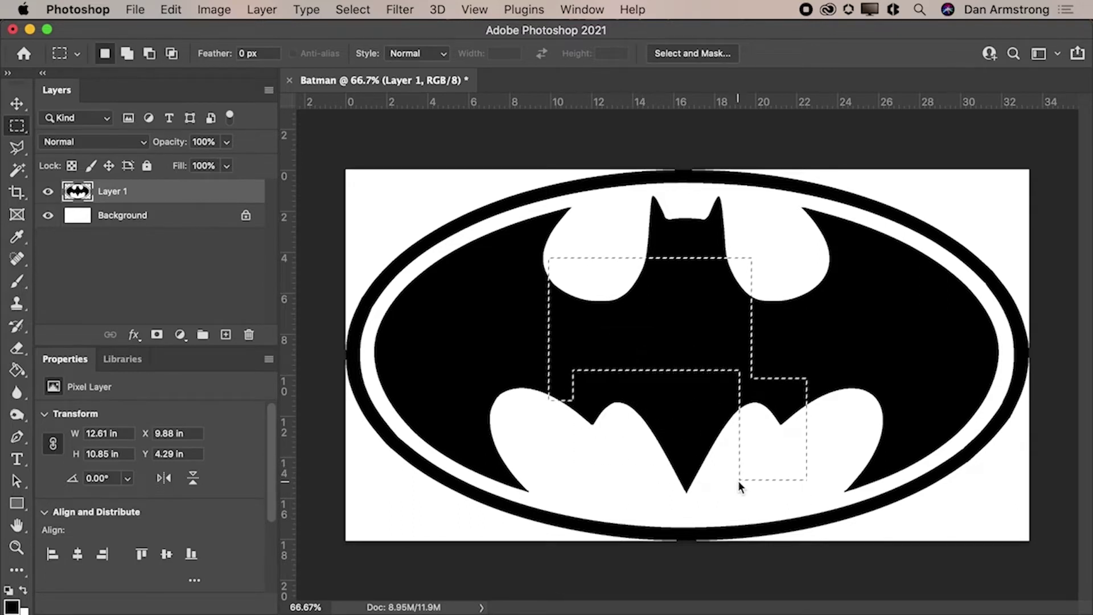
pyautogui.press('alt')
pyautogui.moveTo(819, 318); pyautogui.dragTo(663, 501)
pyautogui.press('alt')
pyautogui.moveTo(483, 349); pyautogui.dragTo(692, 434)
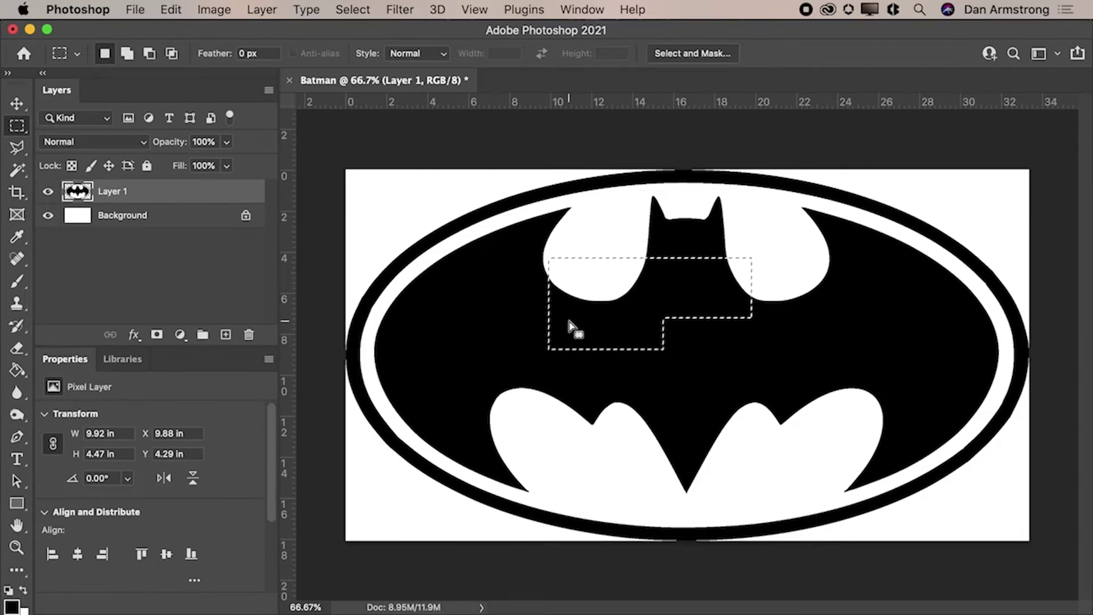
# Add two freehand Lasso areas to the selection, one over the left wing notch and a larger one over the right wing
pyautogui.click(17, 148)
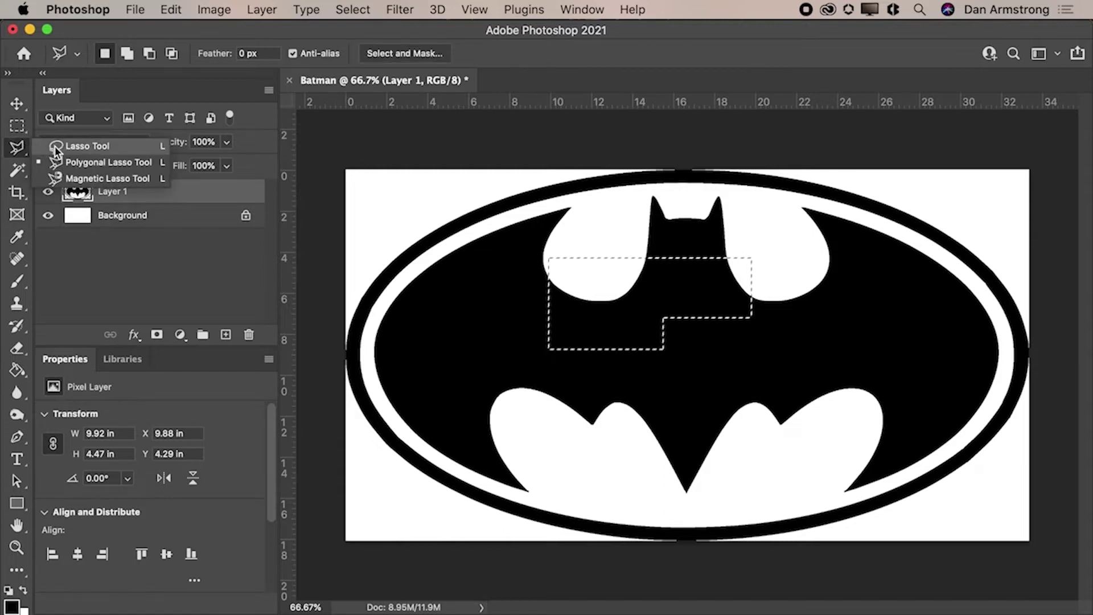
pyautogui.click(56, 146)
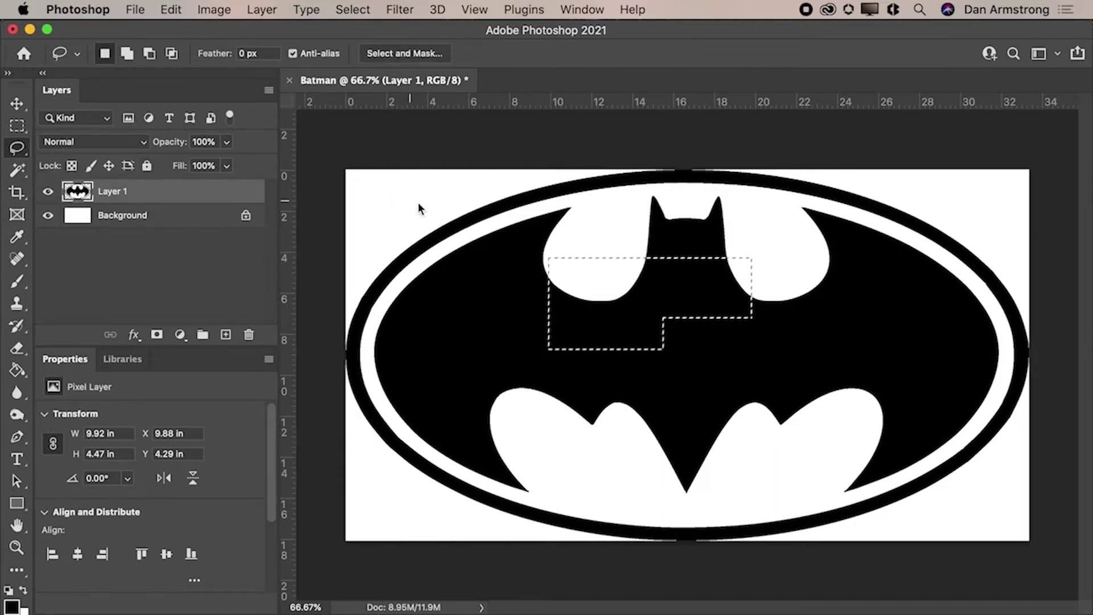
pyautogui.press('shift')
pyautogui.moveTo(572, 233)
pyautogui.mouseDown()
pyautogui.moveTo(500, 266)
pyautogui.moveTo(531, 313)
pyautogui.moveTo(621, 260)
pyautogui.moveTo(556, 221)
pyautogui.mouseUp()
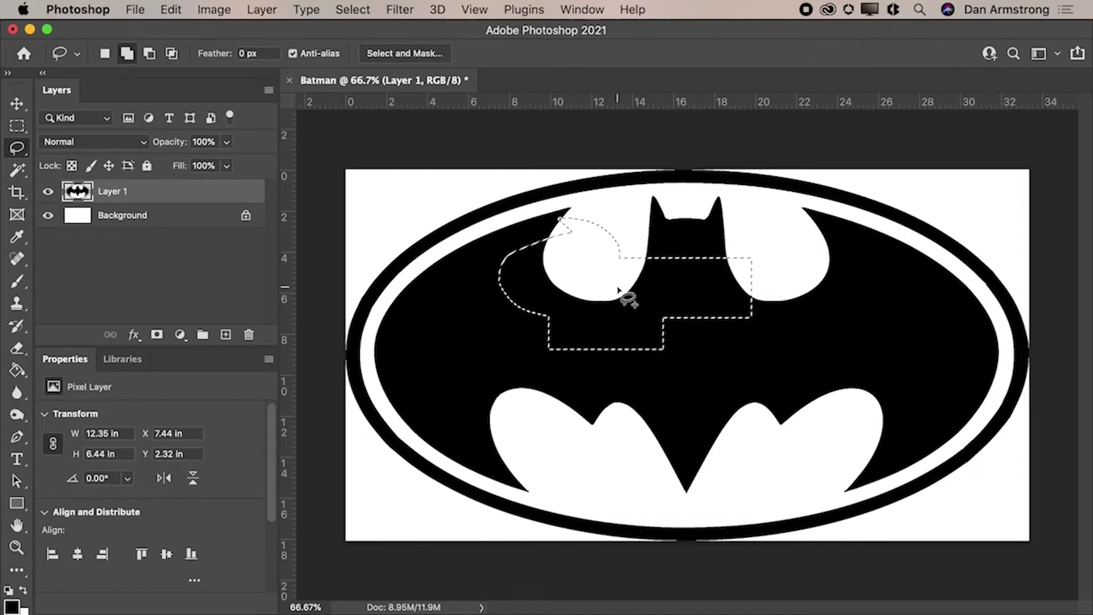
pyautogui.moveTo(778, 291)
pyautogui.mouseDown()
pyautogui.moveTo(651, 370)
pyautogui.moveTo(771, 215)
pyautogui.moveTo(750, 238)
pyautogui.moveTo(707, 250)
pyautogui.mouseUp()
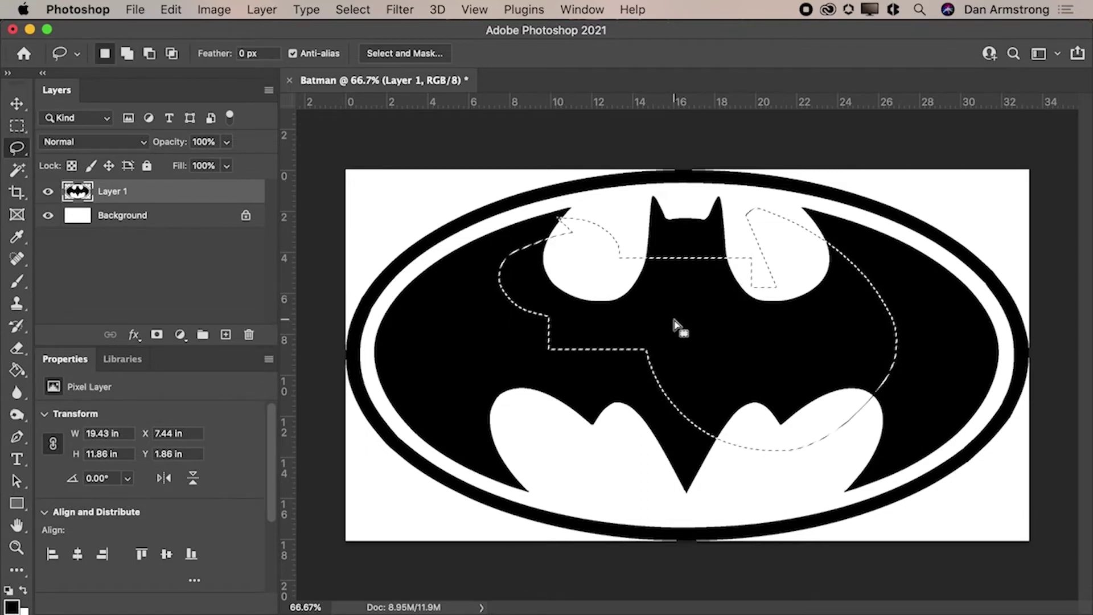
# Cycle through the lasso variants from the Polygonal Lasso to the Magnetic Lasso
pyautogui.press('shift')
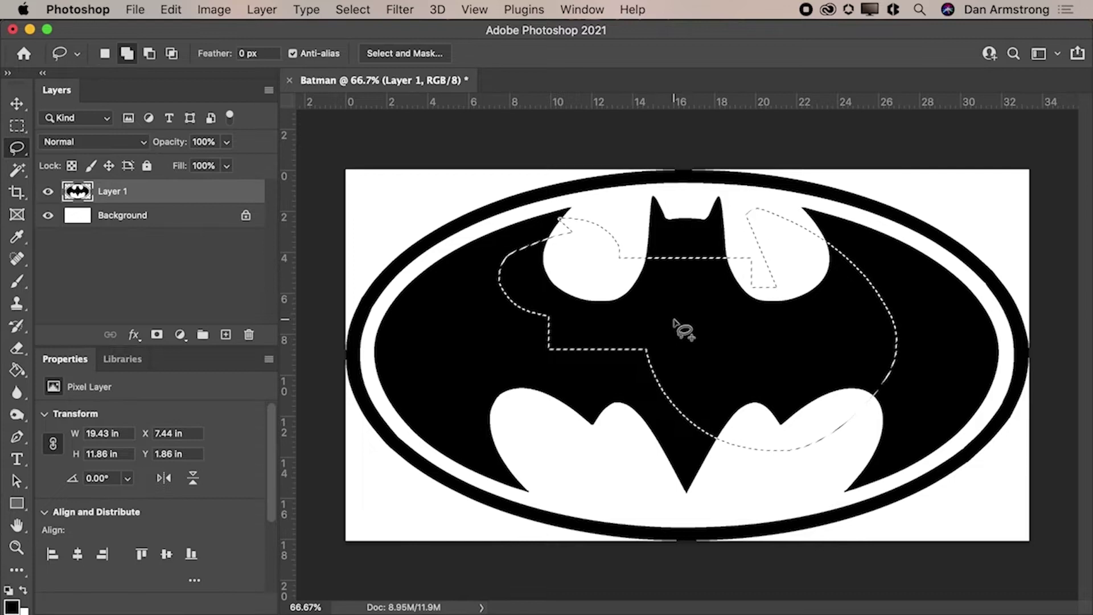
pyautogui.hotkey('shift', 'l')
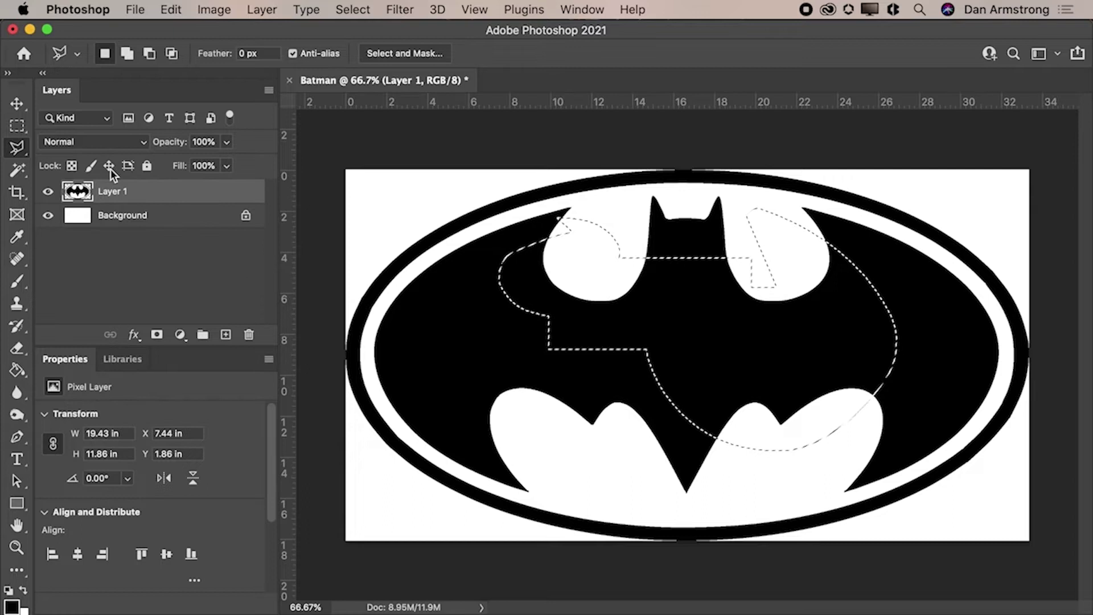
pyautogui.click(16, 149)
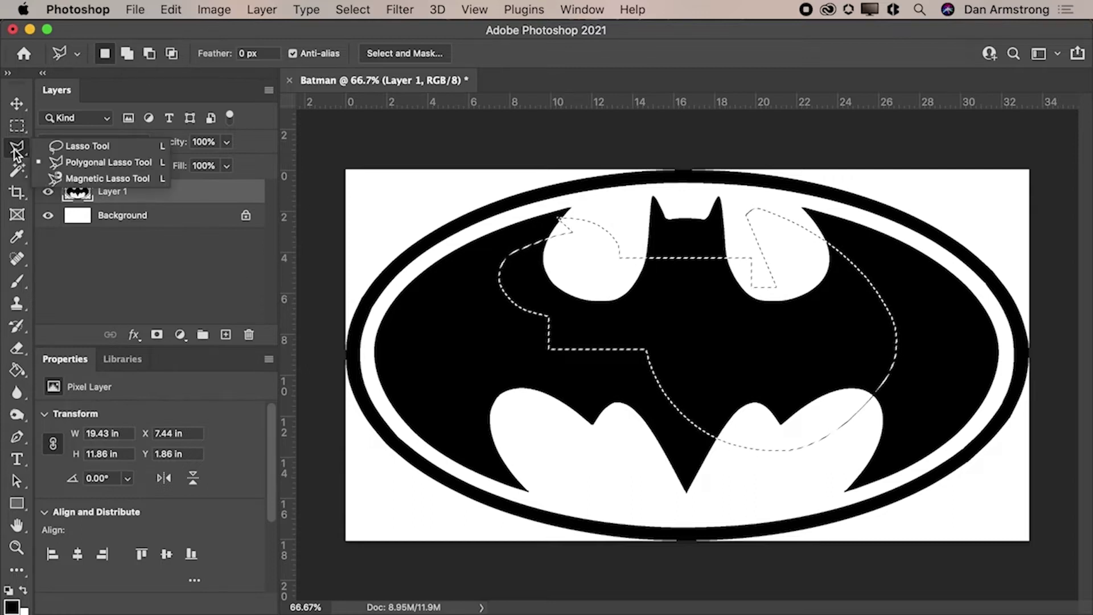
pyautogui.click(143, 160)
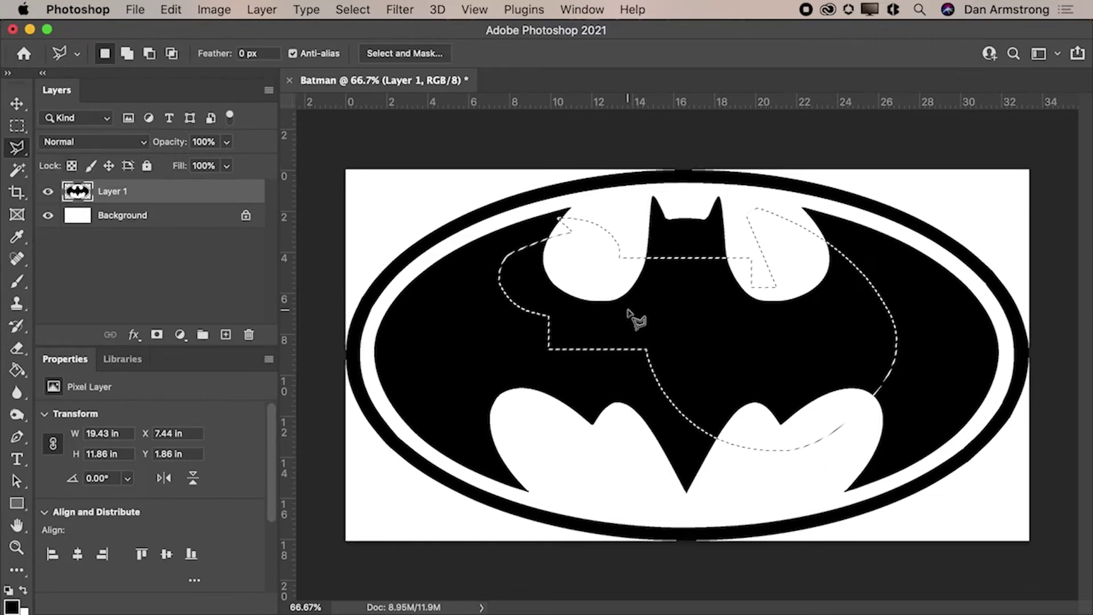
pyautogui.hotkey('shift', 'l')
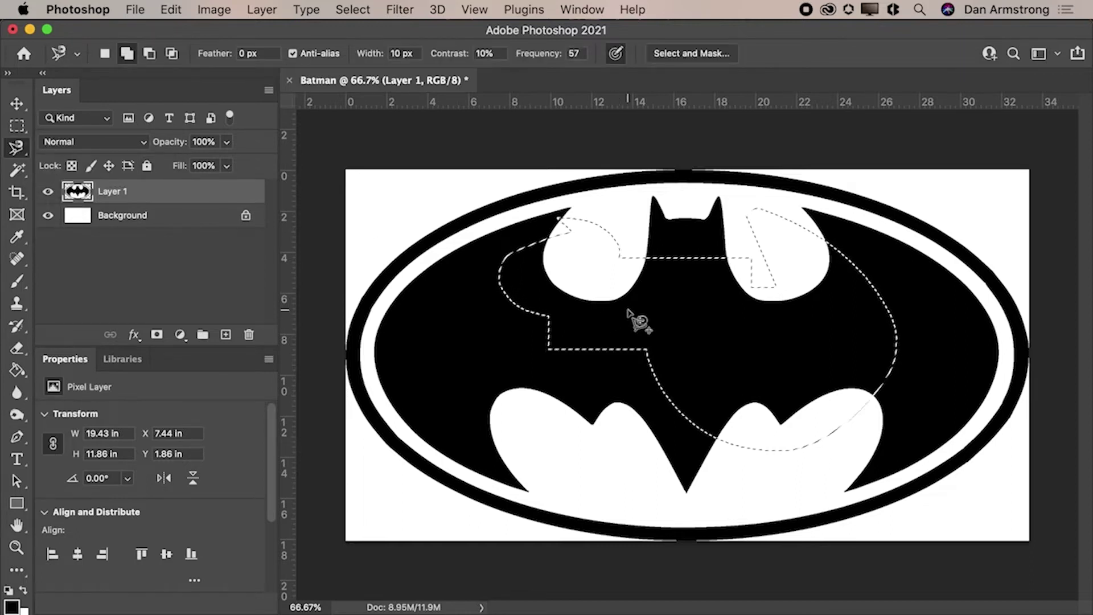
# Outline a four-sided area about 12 × 6.2 in over the left wing with the Polygonal Lasso and deselect it
pyautogui.hotkey('shift', 'l')
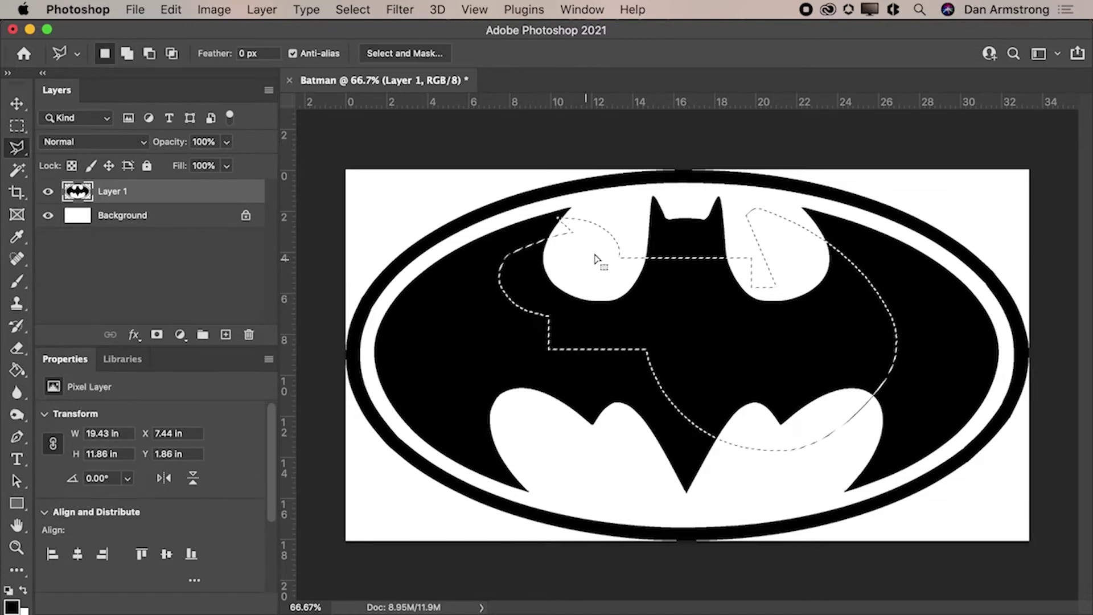
pyautogui.click(388, 332)
pyautogui.click(402, 436)
pyautogui.click(632, 392)
pyautogui.click(611, 312)
pyautogui.click(389, 332)
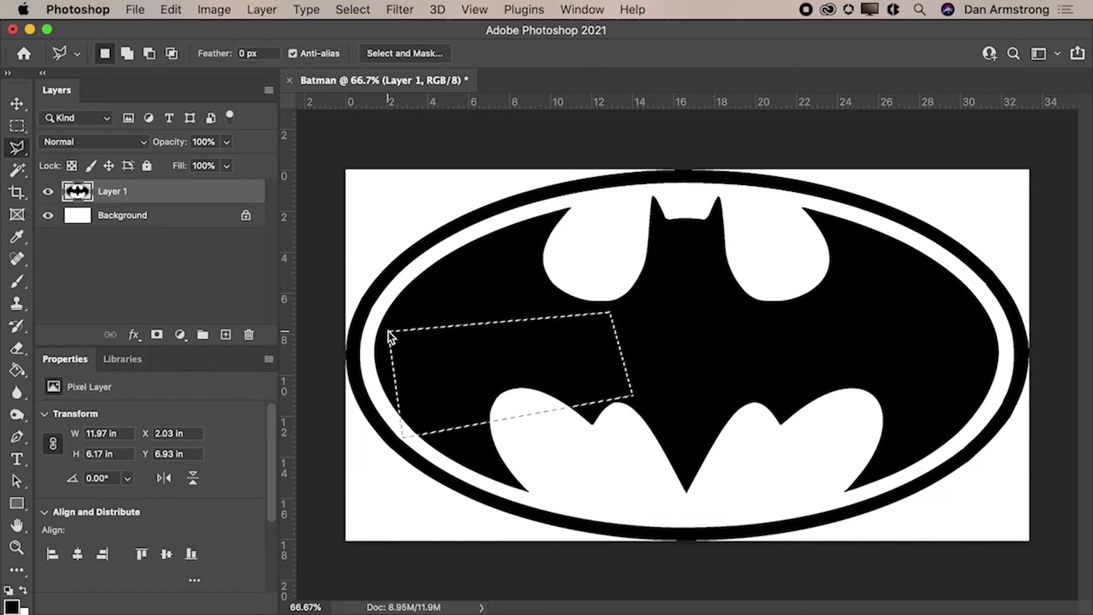
pyautogui.press('super+d')
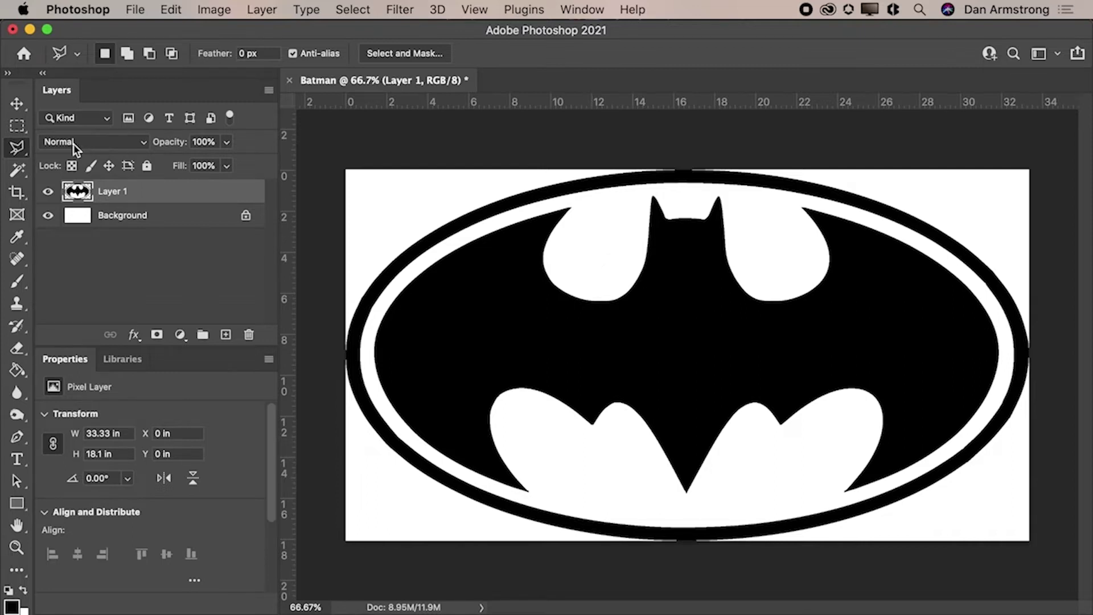
# Select the black bat shape with the Magic Wand at a tolerance of 30 and add a layer mask from it
pyautogui.click(23, 132)
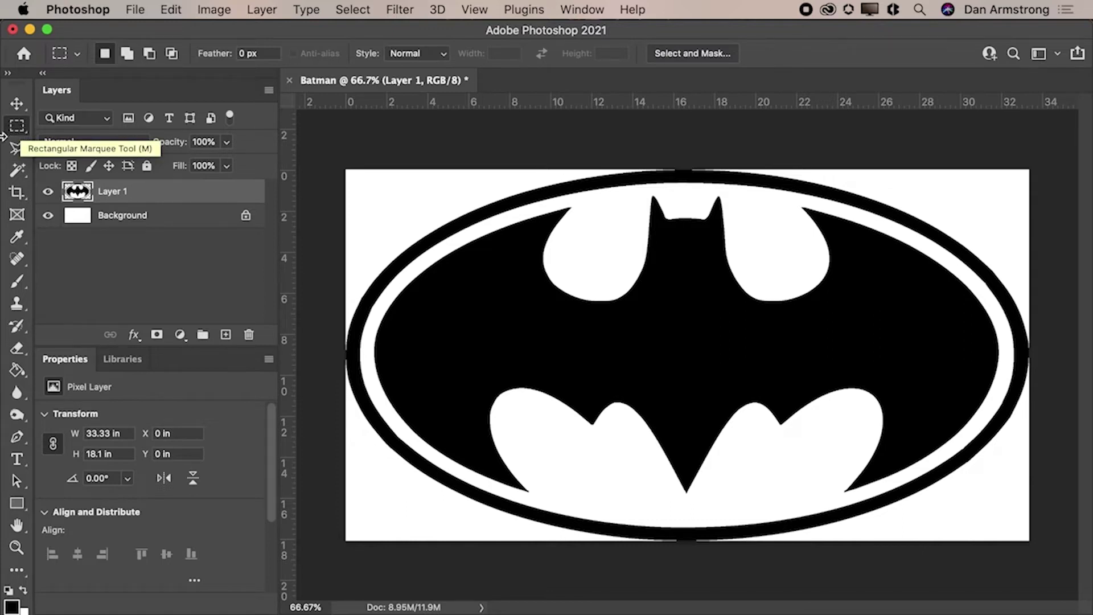
pyautogui.click(15, 150)
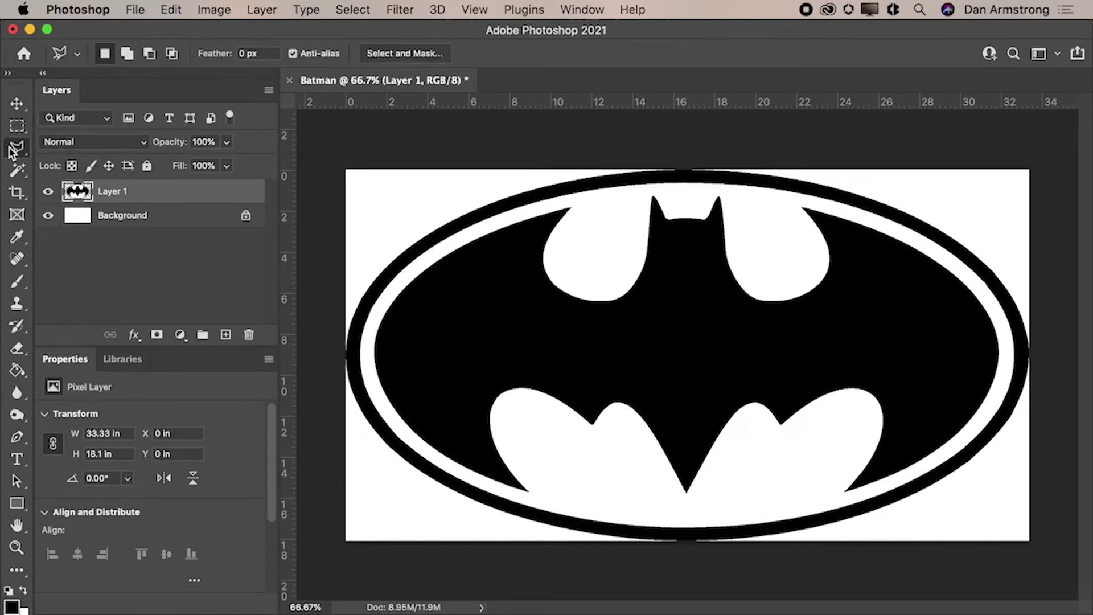
pyautogui.click(25, 172)
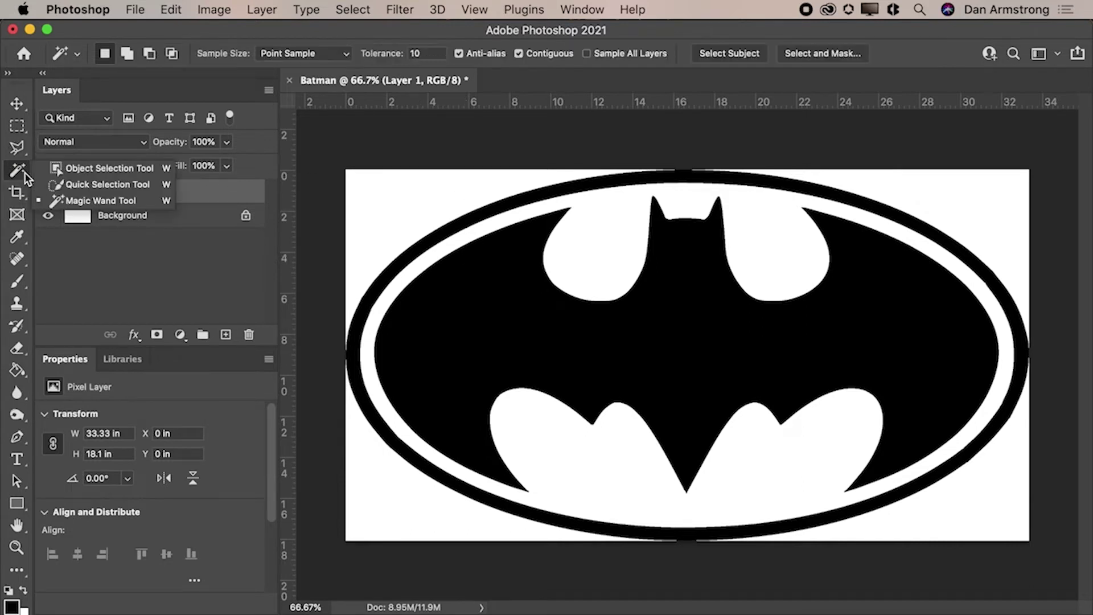
pyautogui.click(77, 196)
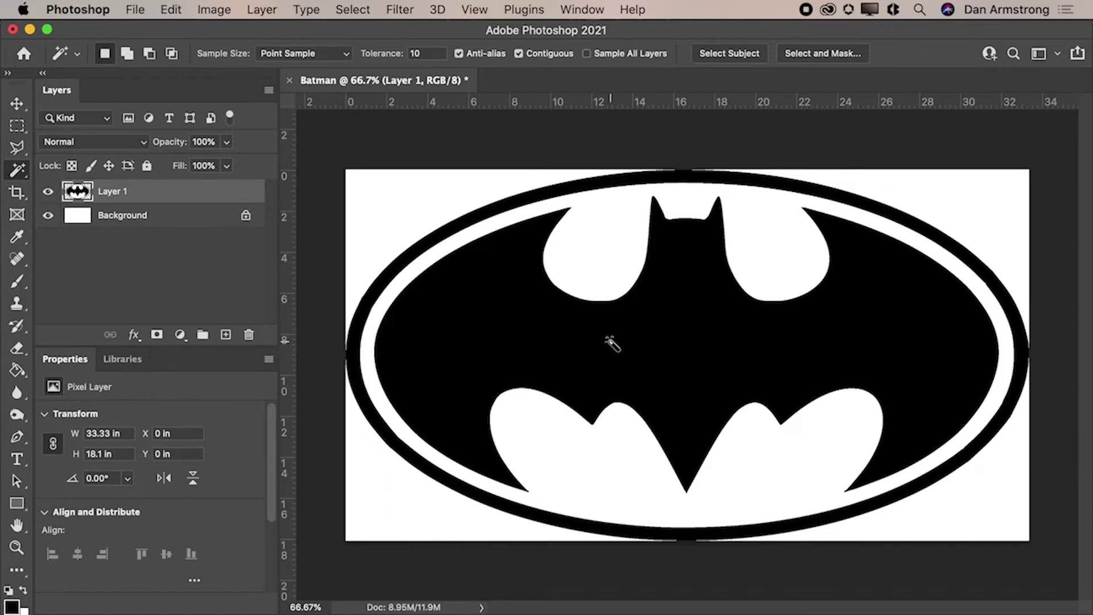
pyautogui.click(428, 53)
pyautogui.write('3')
pyautogui.click(458, 339)
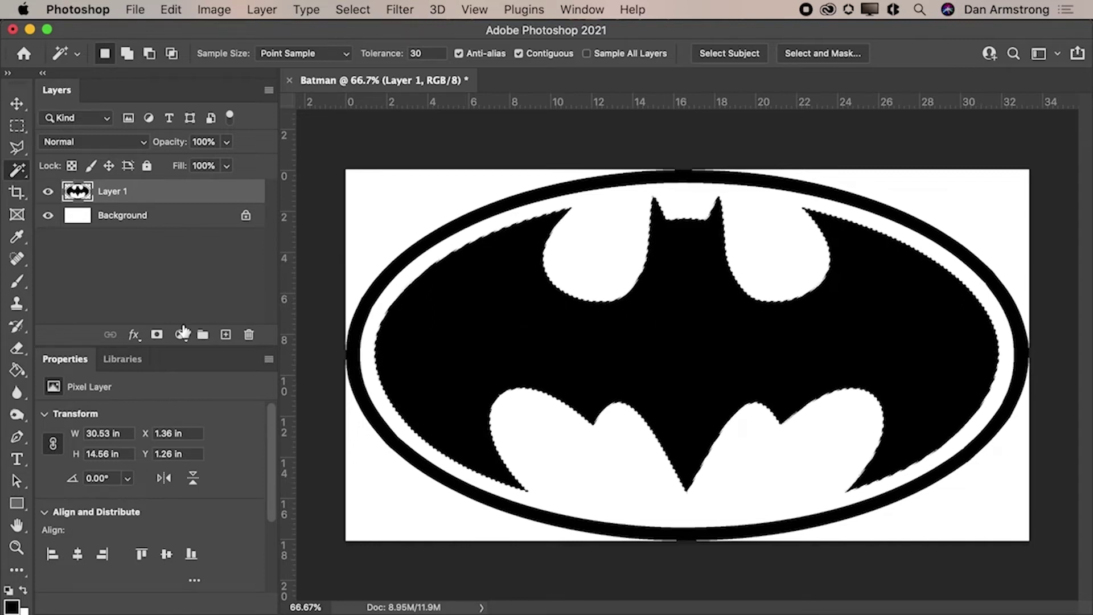
pyautogui.click(156, 336)
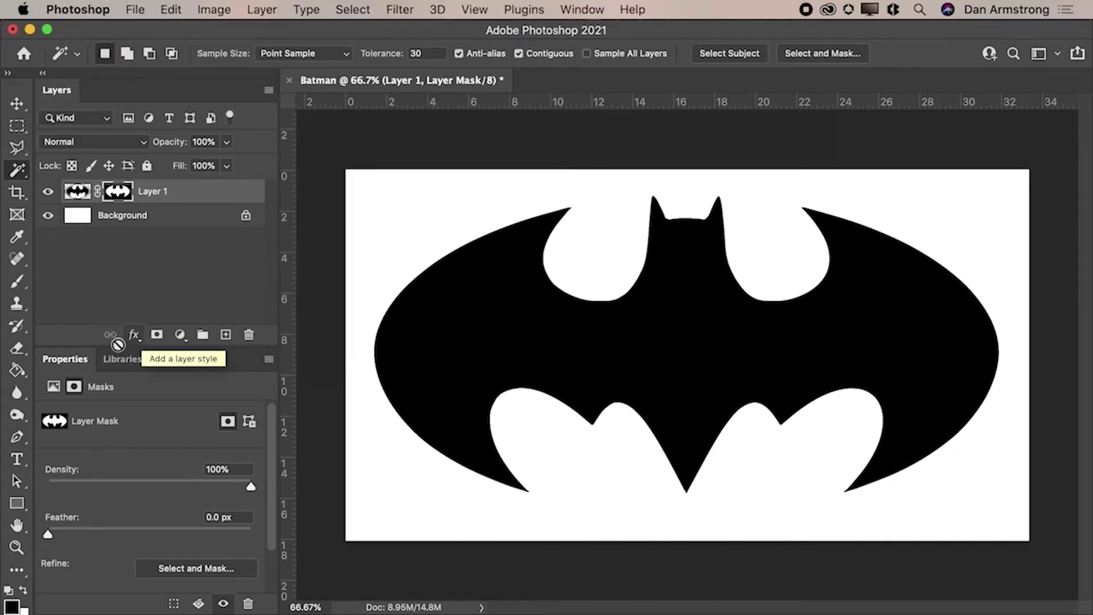
# Paint a short black brush stroke on the layer mask over the left wing's upper edge and undo it
pyautogui.click(18, 281)
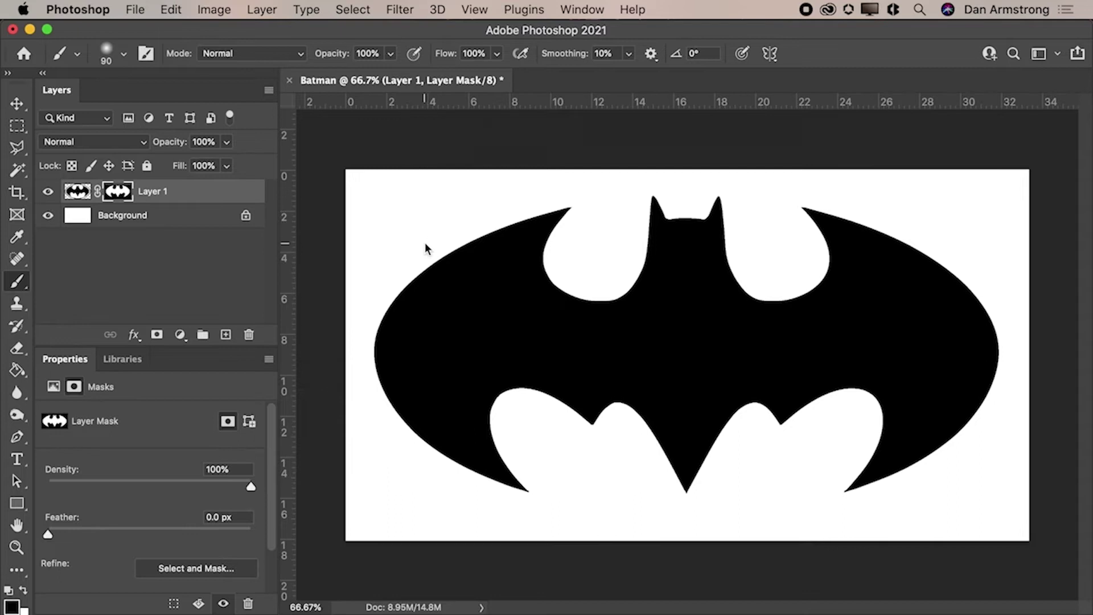
pyautogui.moveTo(427, 244)
pyautogui.mouseDown()
pyautogui.moveTo(433, 278)
pyautogui.moveTo(428, 256)
pyautogui.moveTo(439, 261)
pyautogui.moveTo(433, 278)
pyautogui.mouseUp()
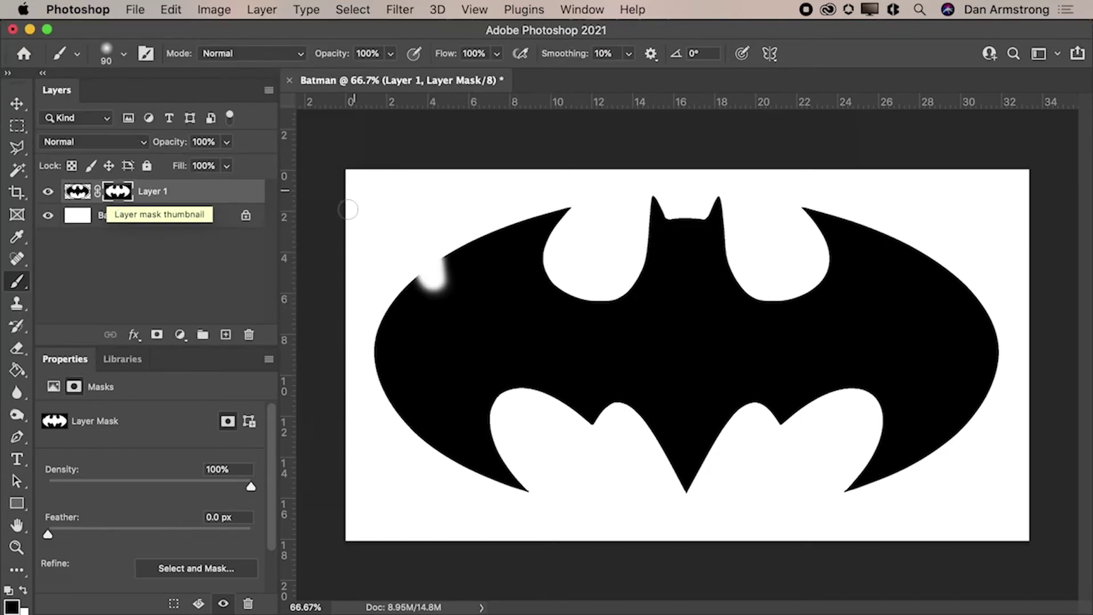
pyautogui.press('super+z')
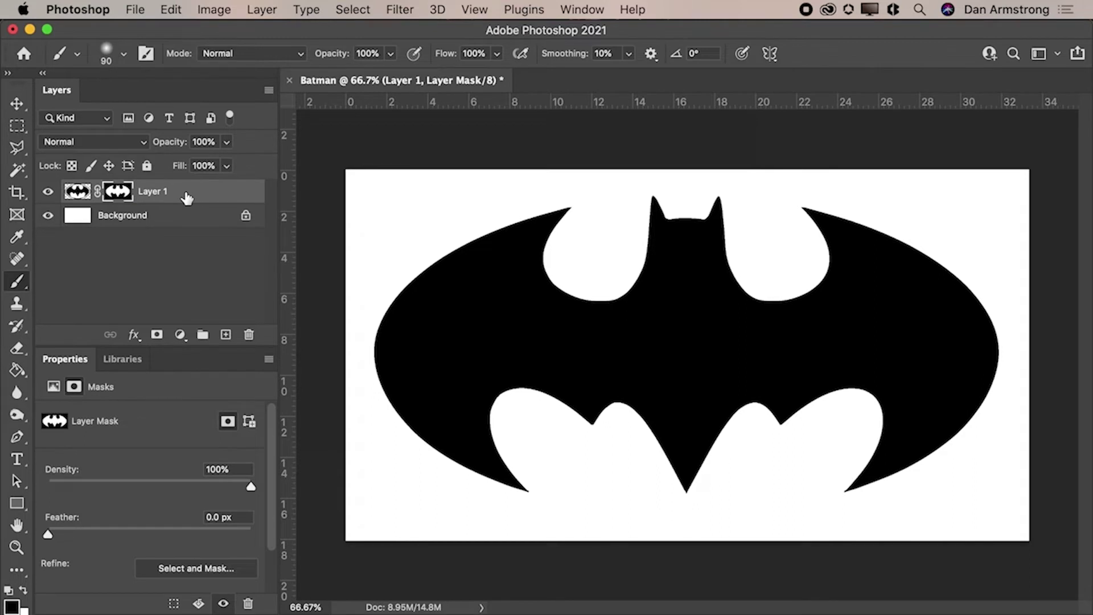
# Duplicate Layer 1 with its mask and place the copy directly below the original
pyautogui.press('super+0')
pyautogui.moveTo(187, 196)
pyautogui.mouseDown()
pyautogui.moveTo(186, 187)
pyautogui.moveTo(188, 210)
pyautogui.mouseUp()
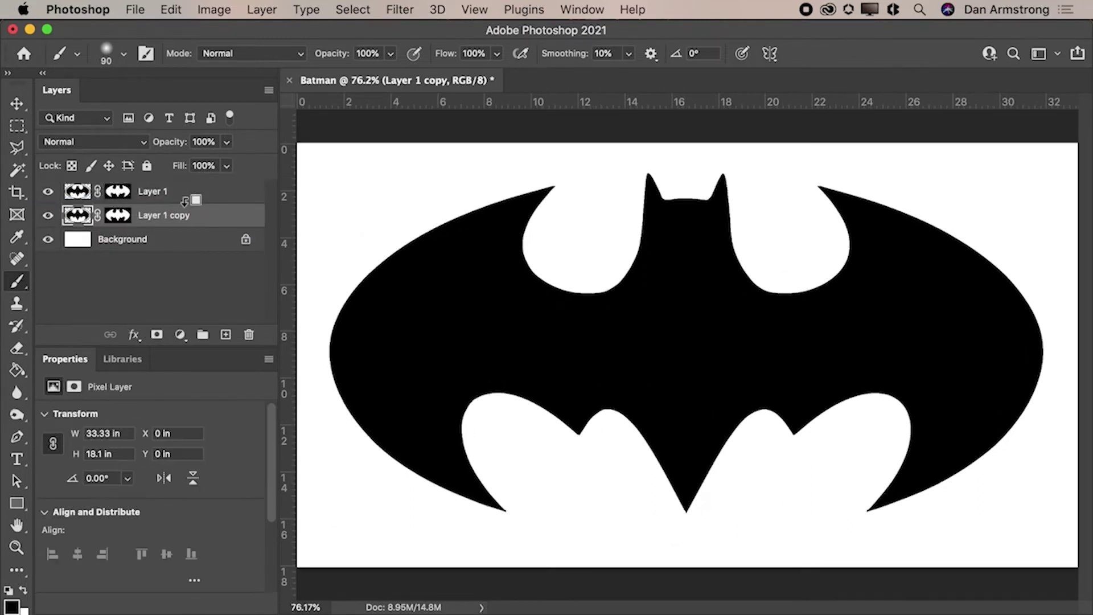
# Load the mask of Layer 1 as a selection, invert it and replace the layer's mask with one from the inverted selection
pyautogui.click(117, 193)
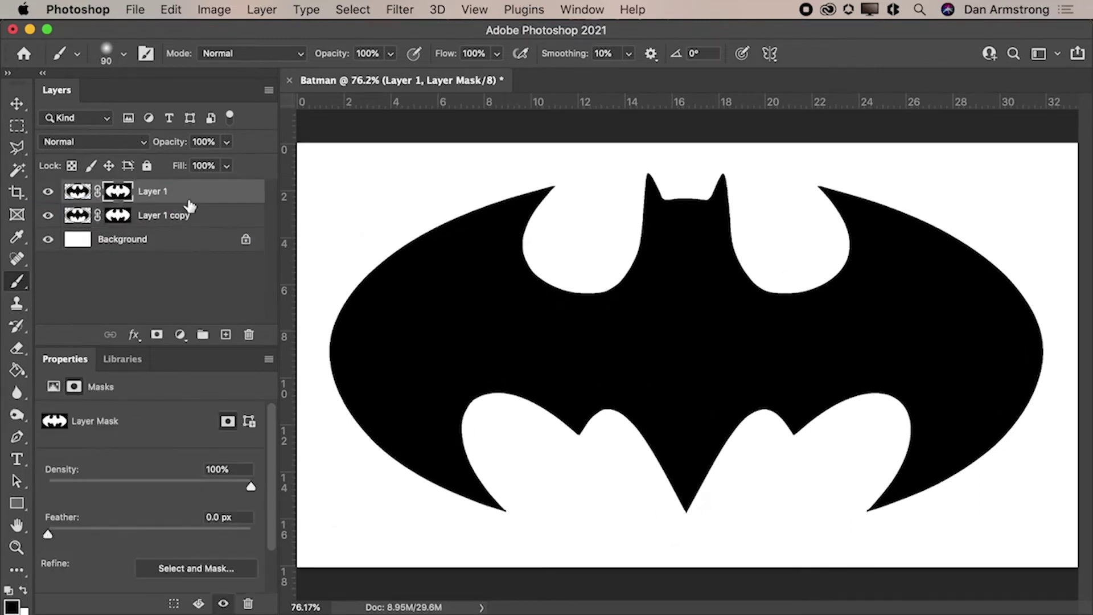
pyautogui.keyDown('super'); pyautogui.click(120, 194); pyautogui.keyUp('super')
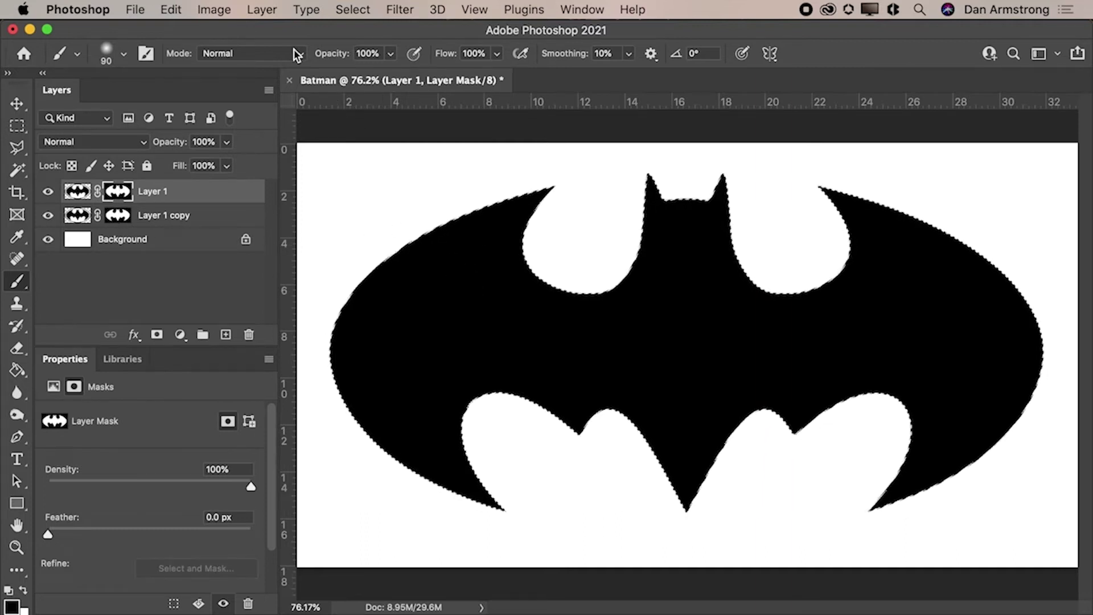
pyautogui.click(344, 10)
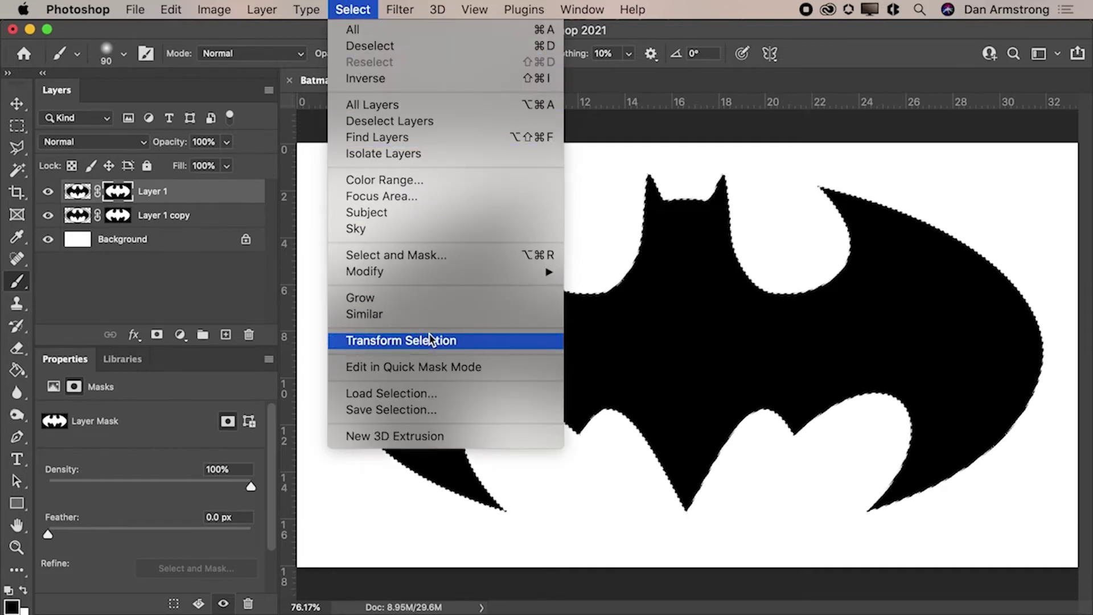
pyautogui.click(451, 81)
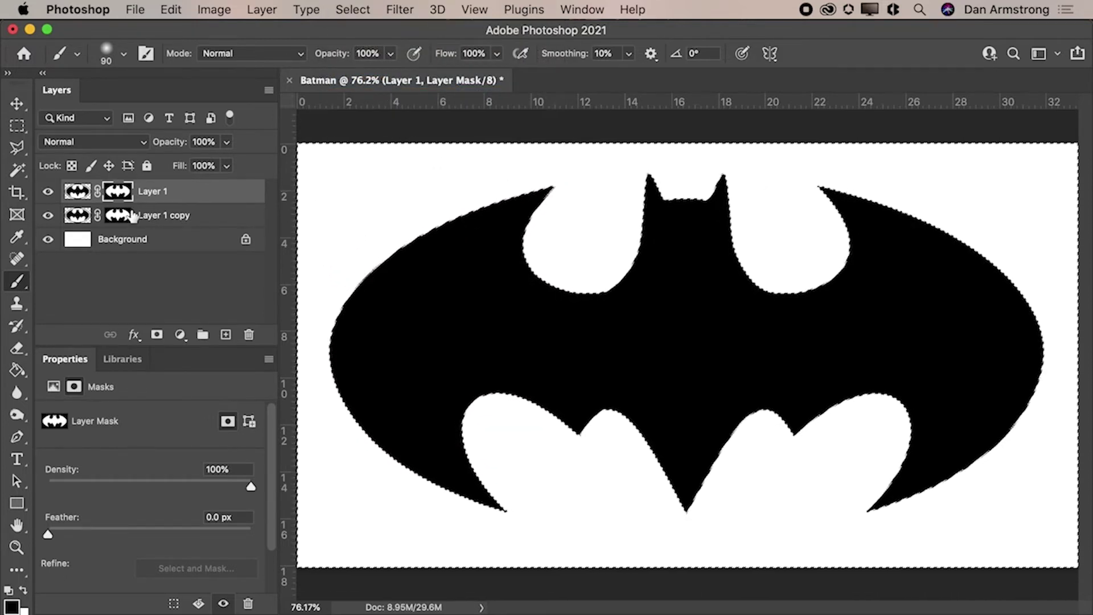
pyautogui.rightClick(116, 192)
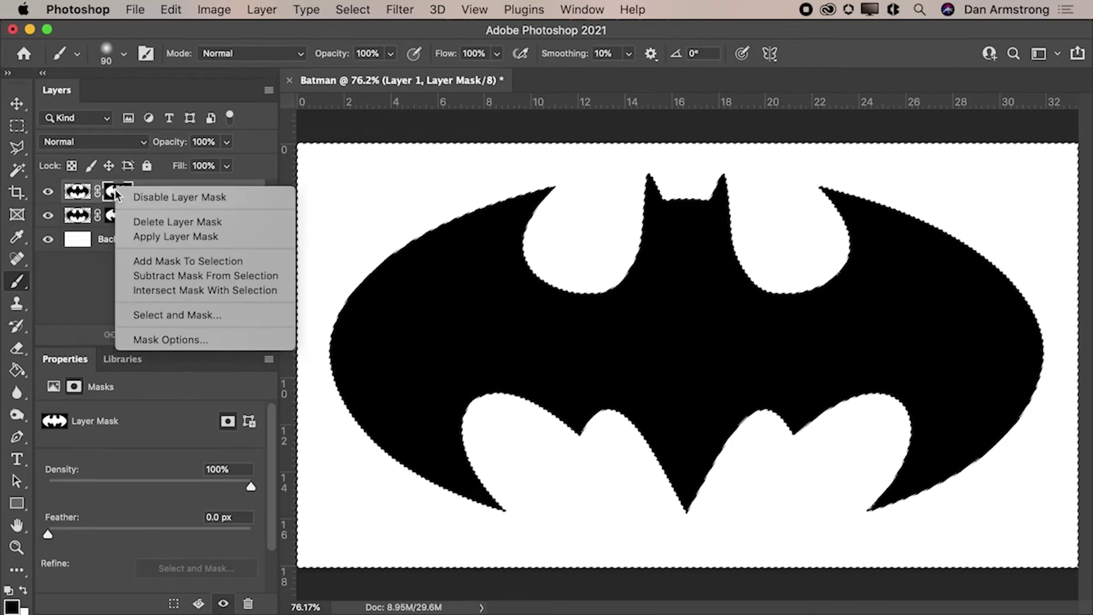
pyautogui.click(141, 224)
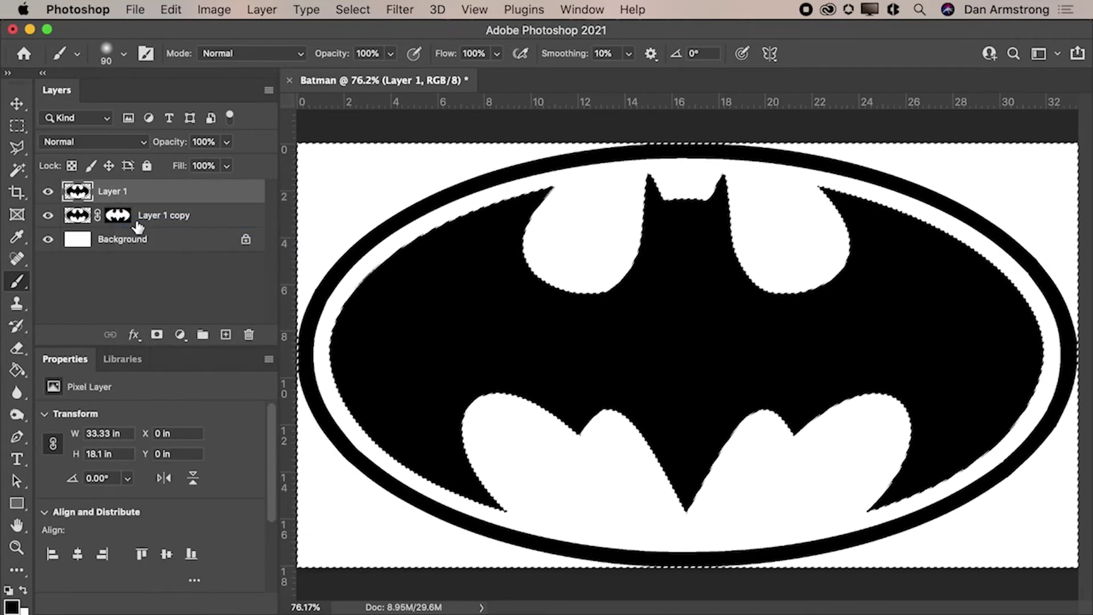
pyautogui.click(157, 335)
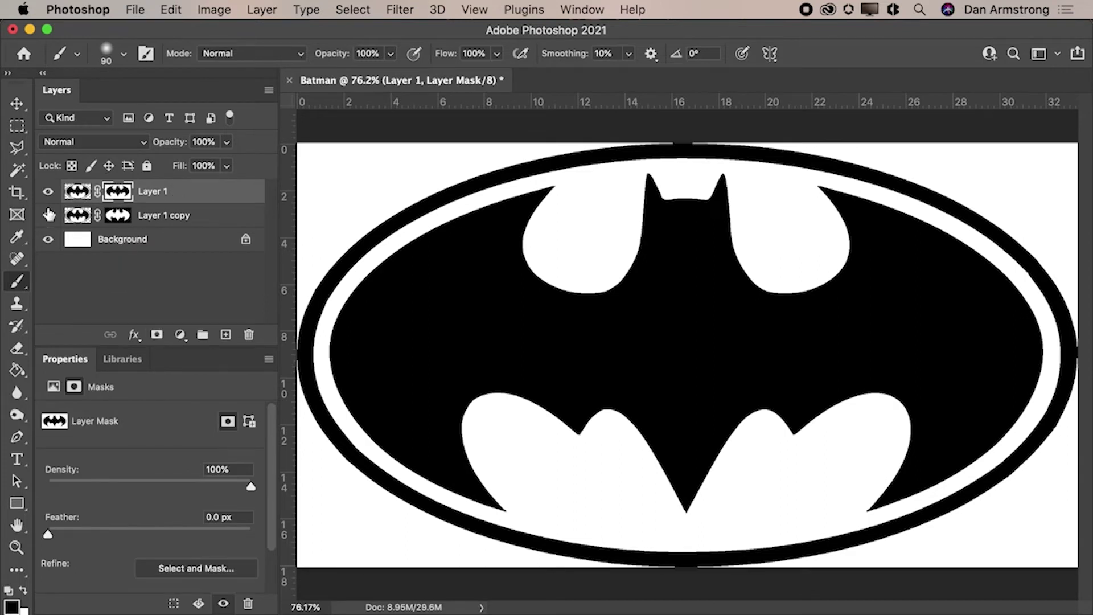
# Toggle the visibility of Layer 1 and its copy to view each masked part on its own
pyautogui.click(47, 193)
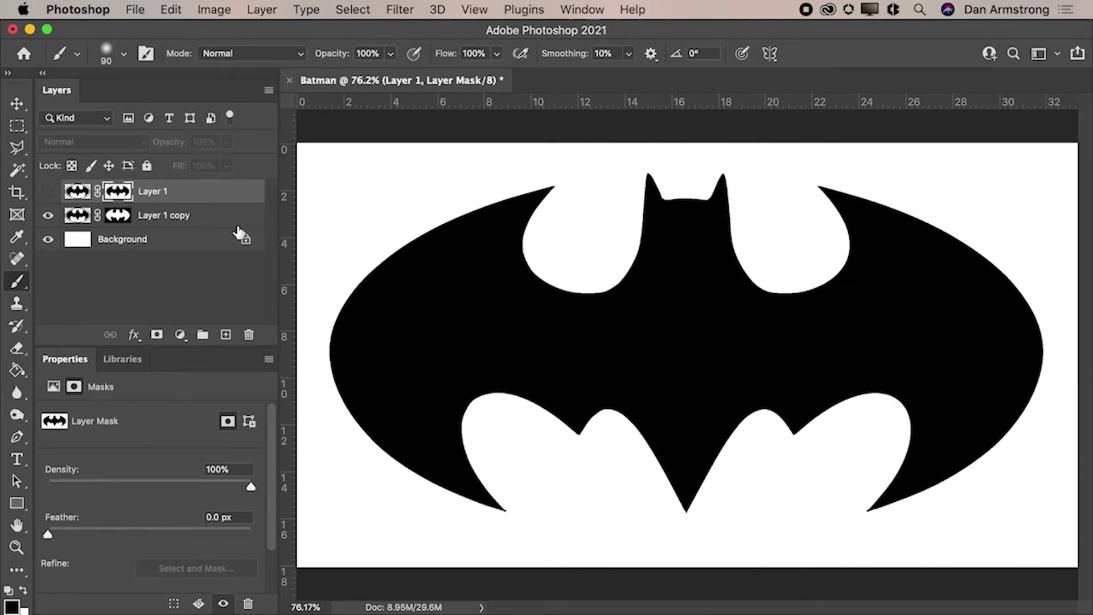
pyautogui.click(48, 215)
pyautogui.click(47, 193)
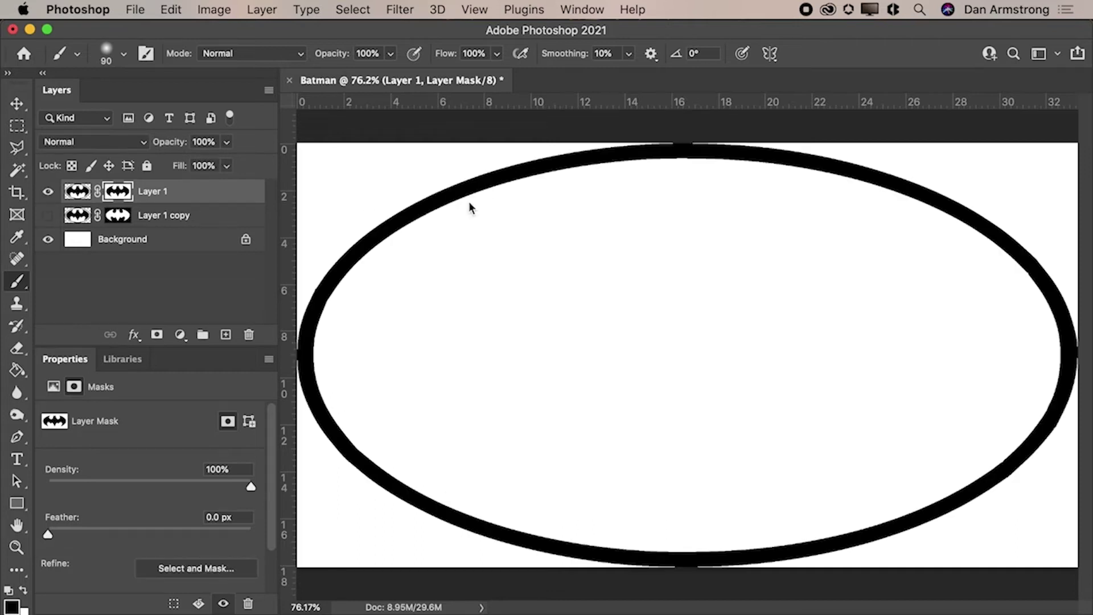
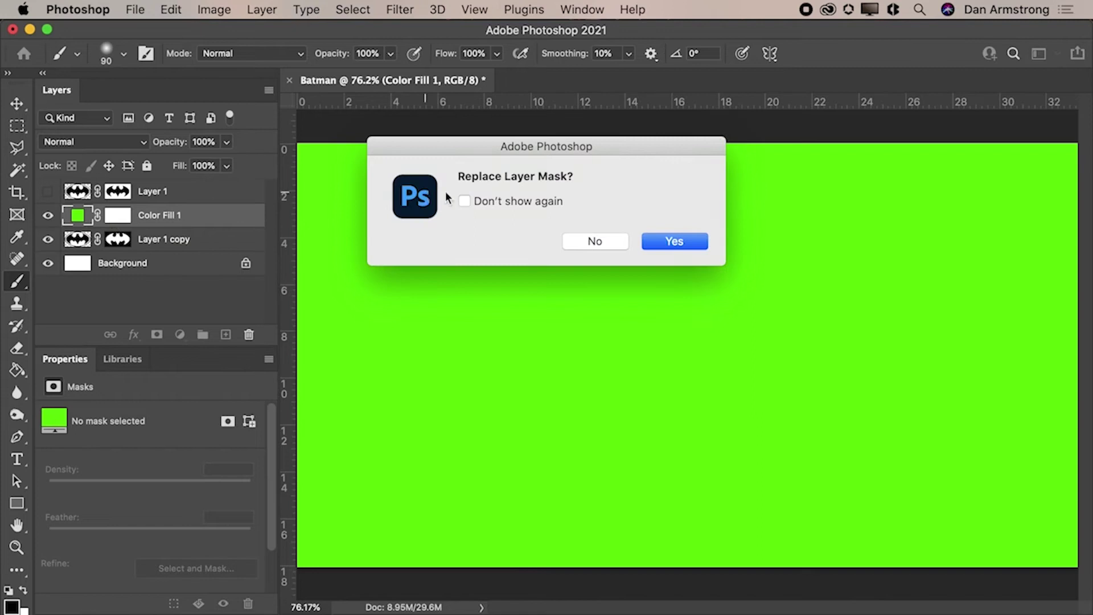
# Replace the green fill layer's mask with the bat-shaped mask and enable the Bevel & Emboss effect on that layer
pyautogui.click(656, 239)
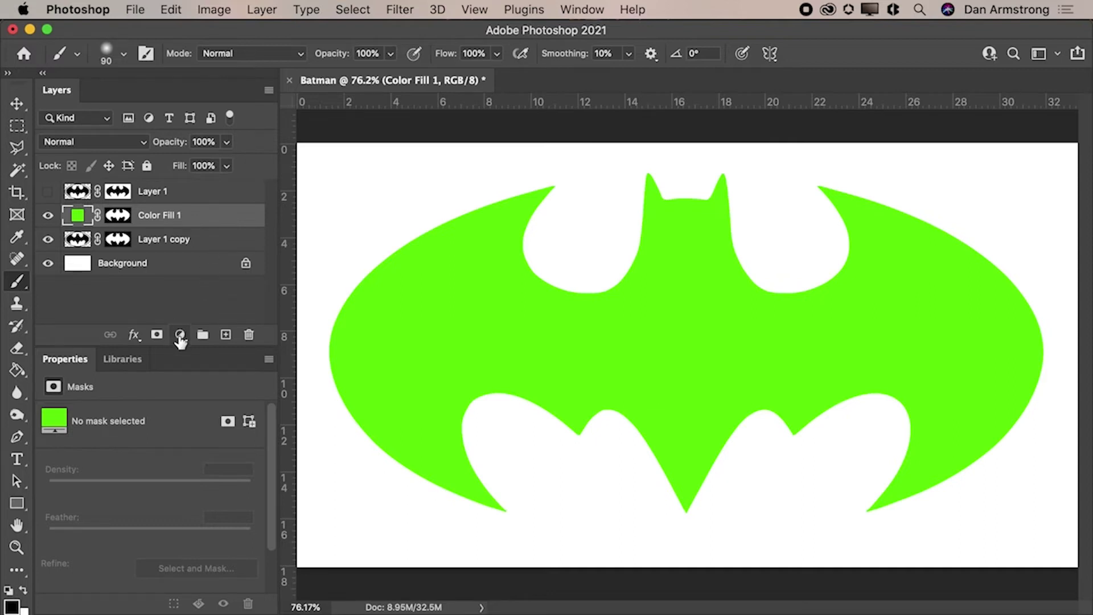
pyautogui.rightClick(201, 216)
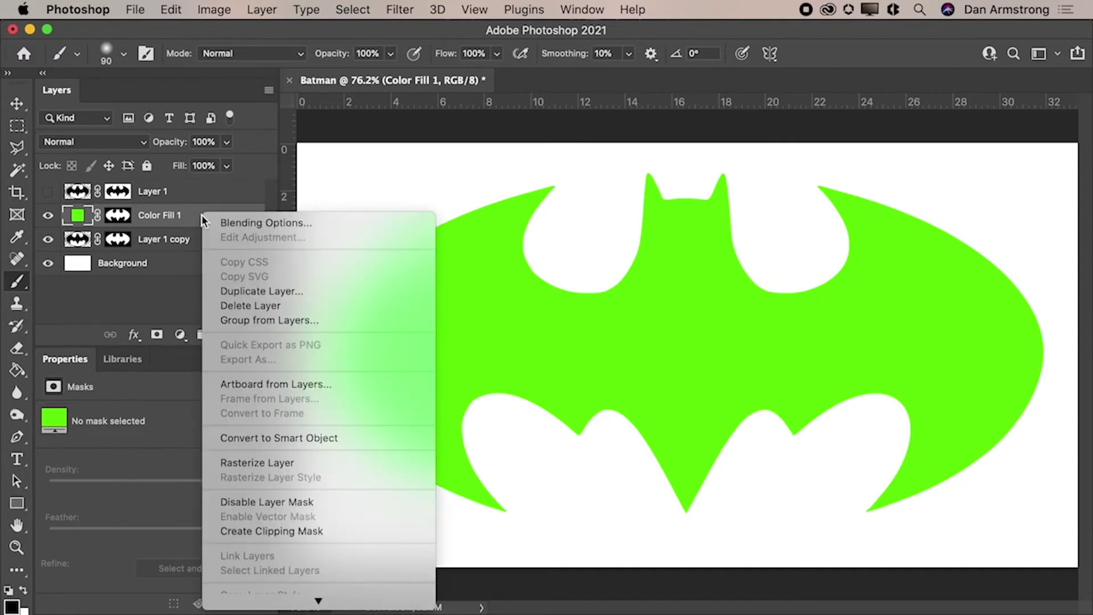
pyautogui.click(217, 221)
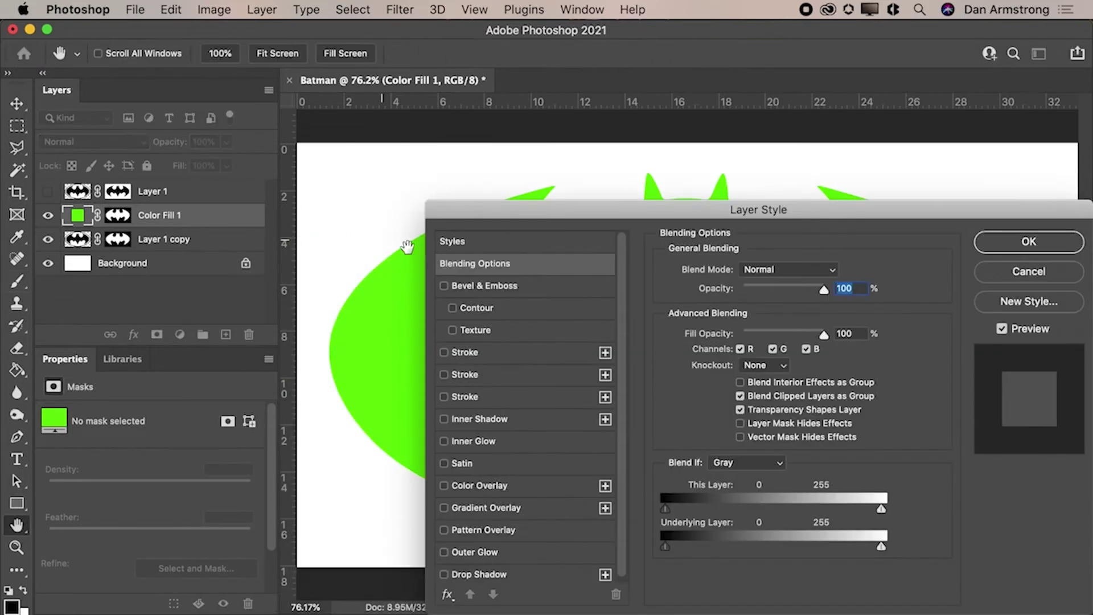
pyautogui.click(509, 287)
pyautogui.moveTo(538, 213); pyautogui.dragTo(537, 370)
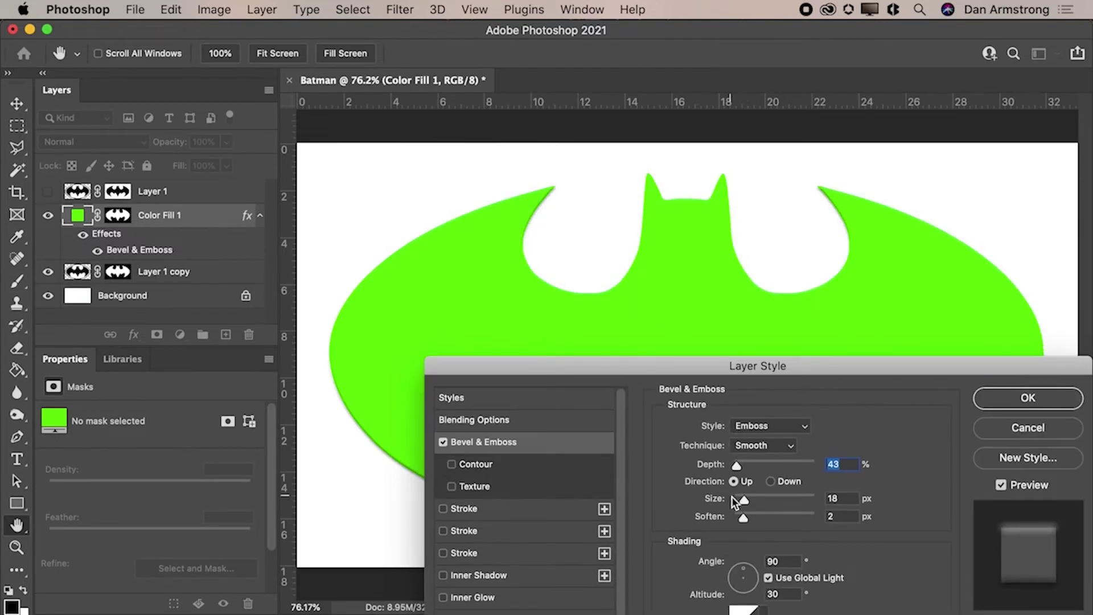
# Set the bevel's size to 32 px and soften to 4 px, increase its depth slightly and apply the layer style
pyautogui.moveTo(743, 499); pyautogui.dragTo(755, 517)
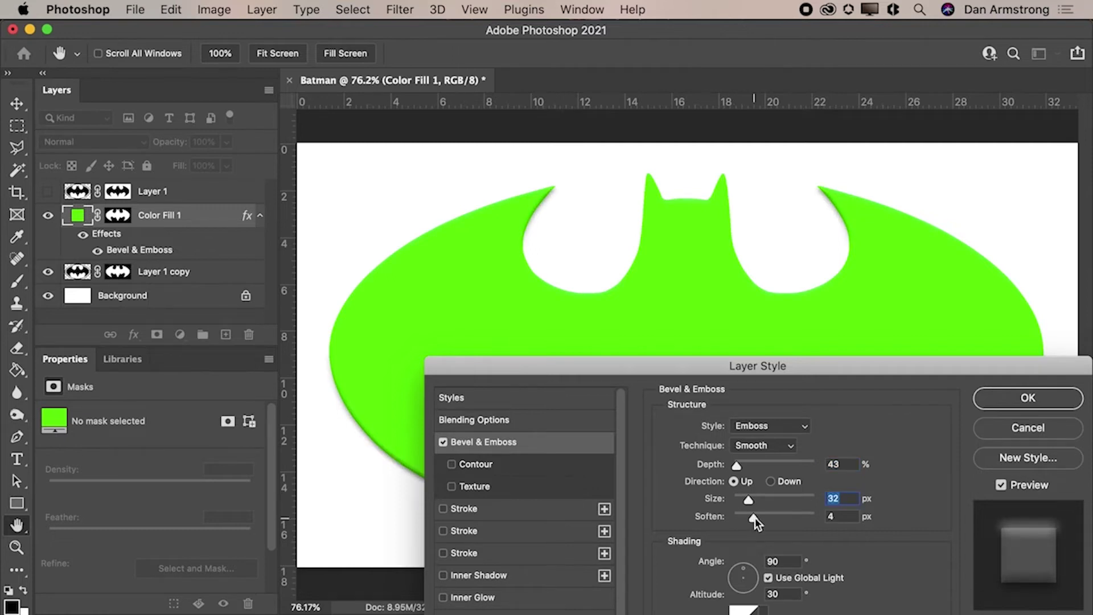
pyautogui.moveTo(733, 463); pyautogui.dragTo(741, 463)
pyautogui.click(1000, 398)
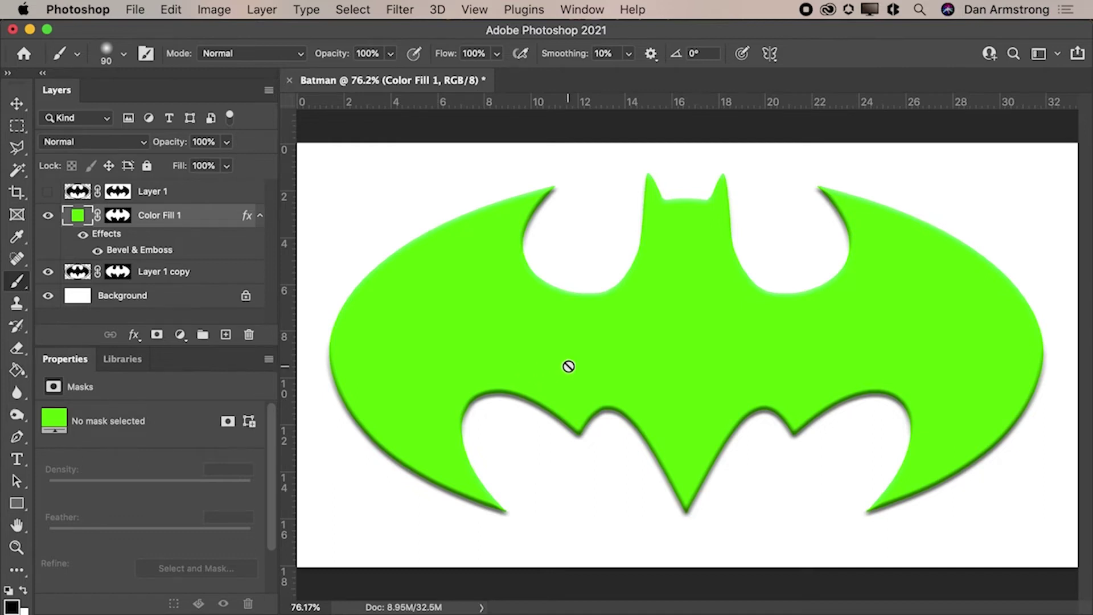
# Open Reddy_House.psd from the Adjustment Layers folder inside EDU Summit's 2021 folder
pyautogui.click(136, 9)
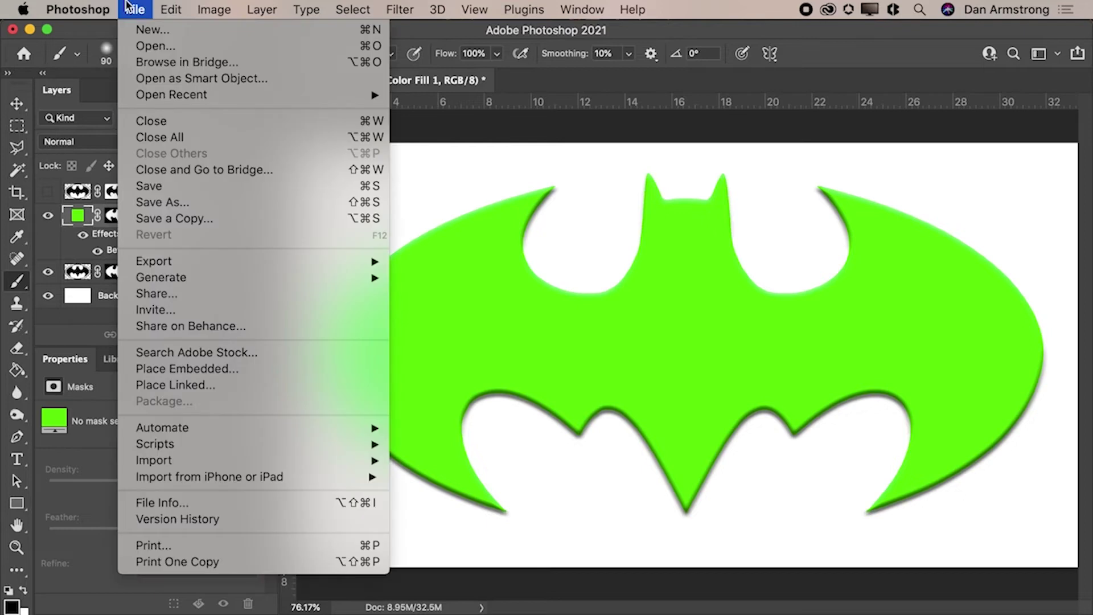
pyautogui.click(159, 47)
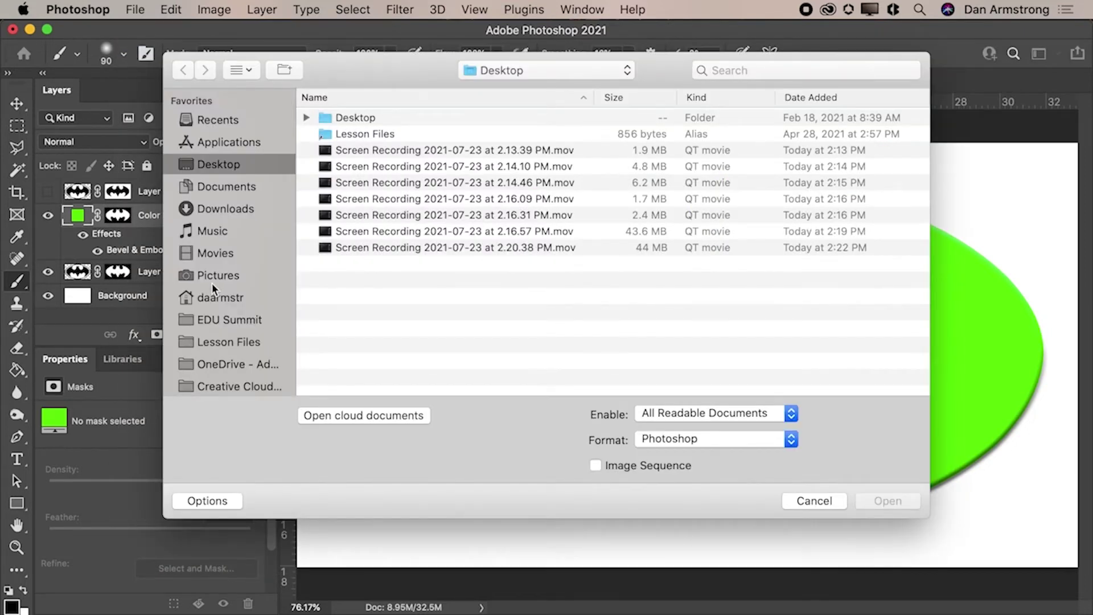
pyautogui.click(221, 322)
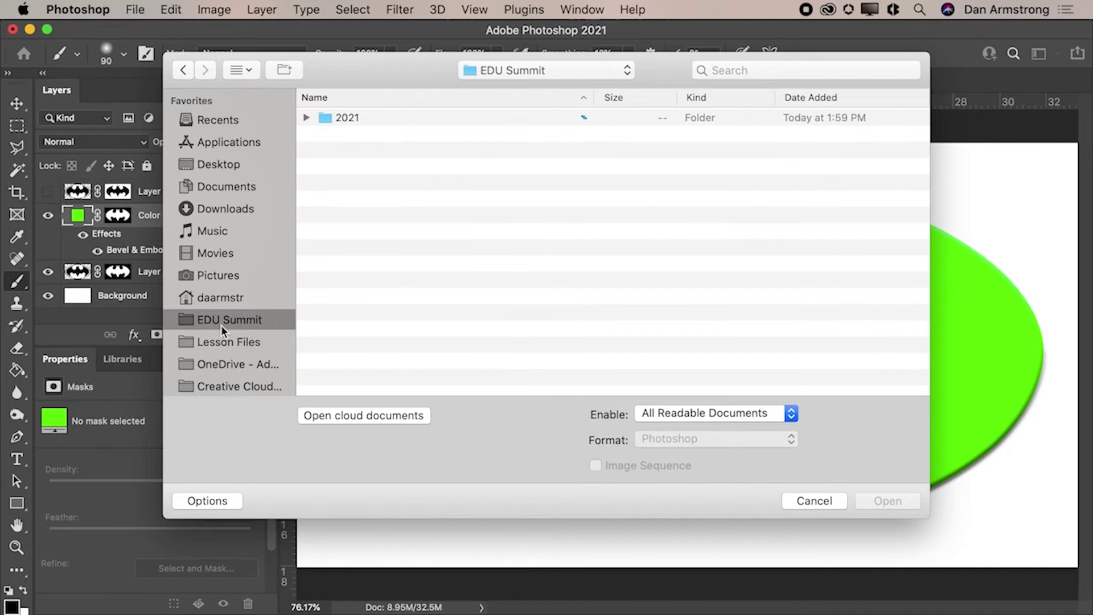
pyautogui.doubleClick(348, 118)
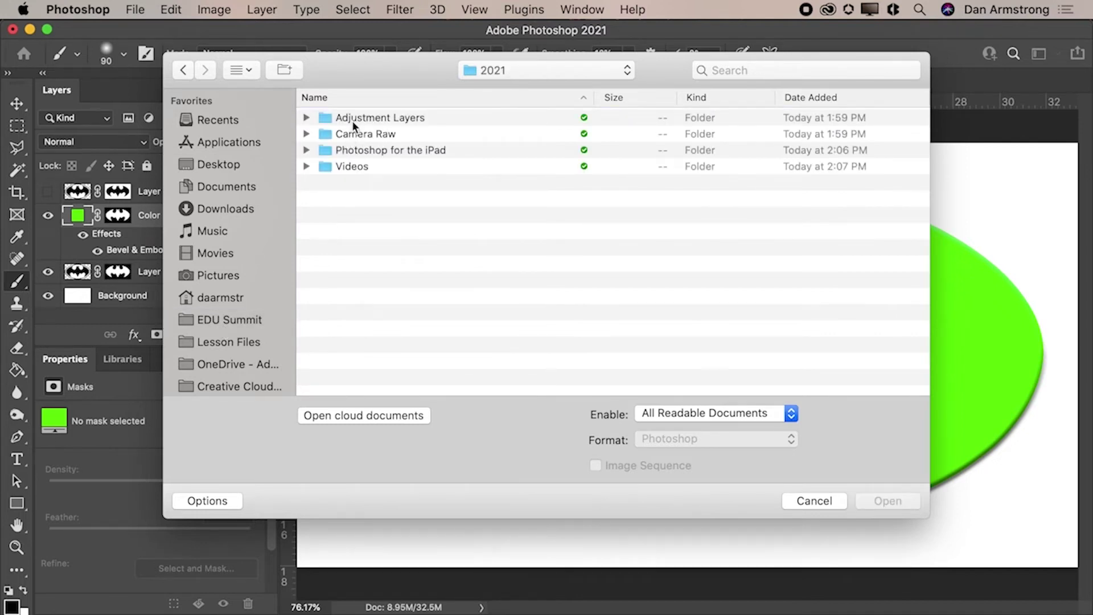
pyautogui.doubleClick(351, 119)
pyautogui.click(352, 117)
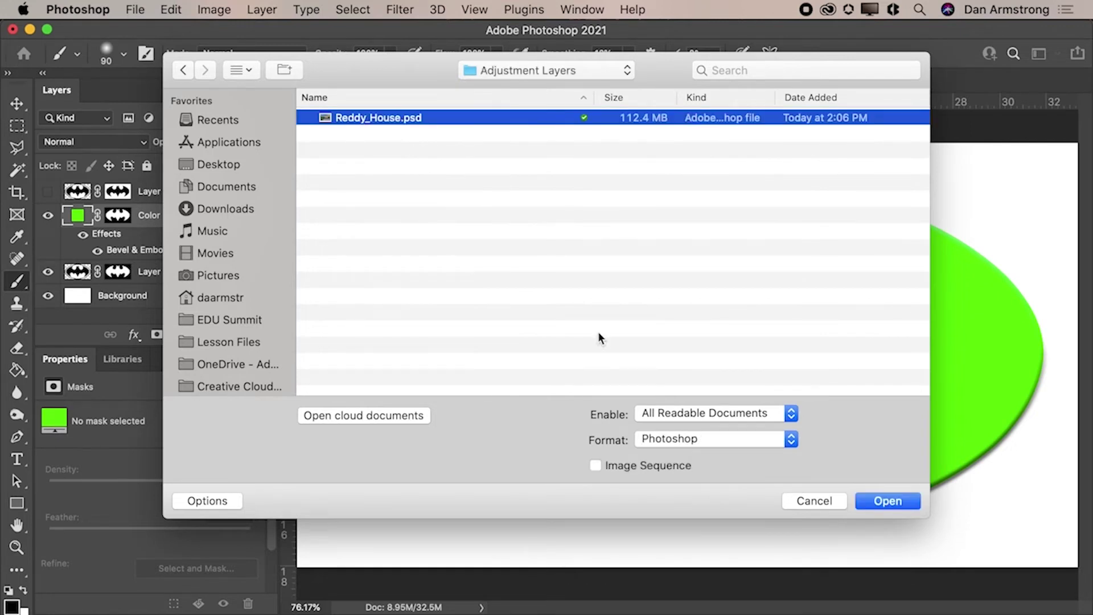
pyautogui.click(887, 501)
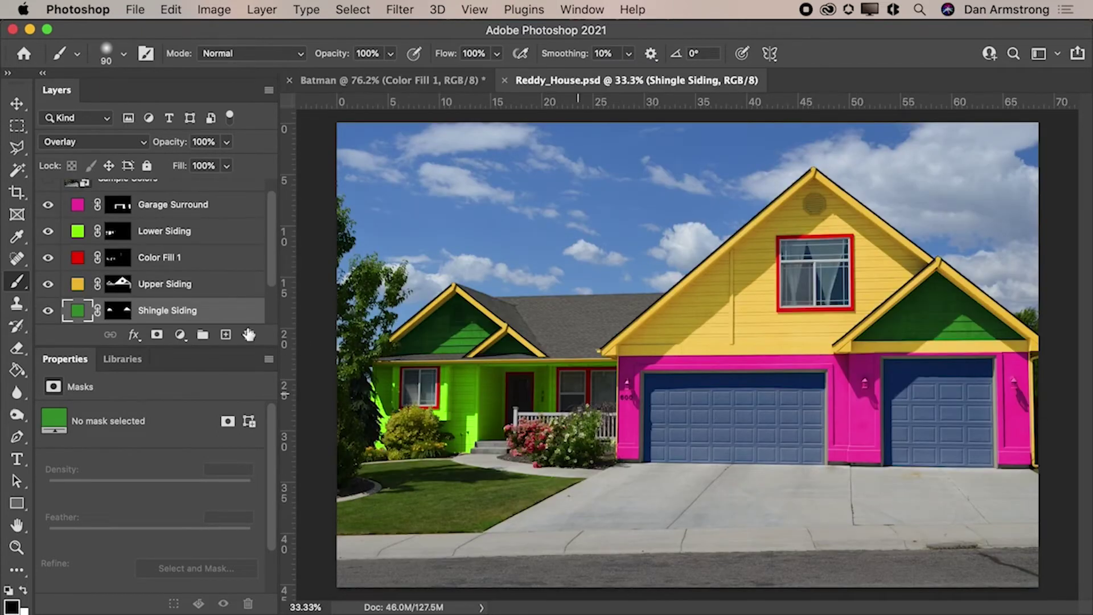
# Show the Sample Colors layer to view the reference house photo and hide it again
pyautogui.scroll(2, 54, 216)
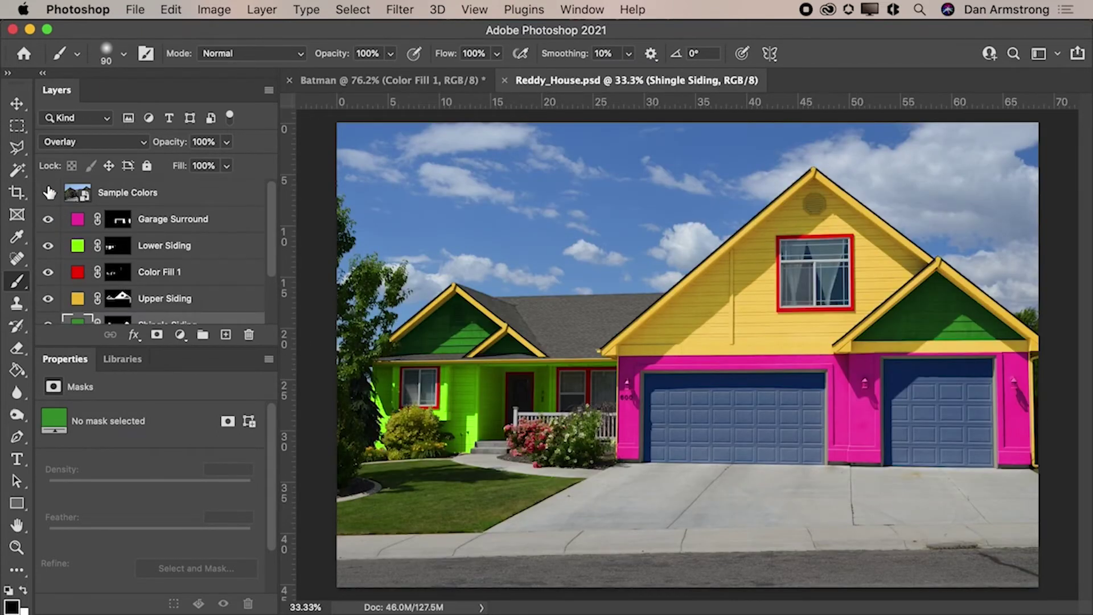
pyautogui.click(48, 193)
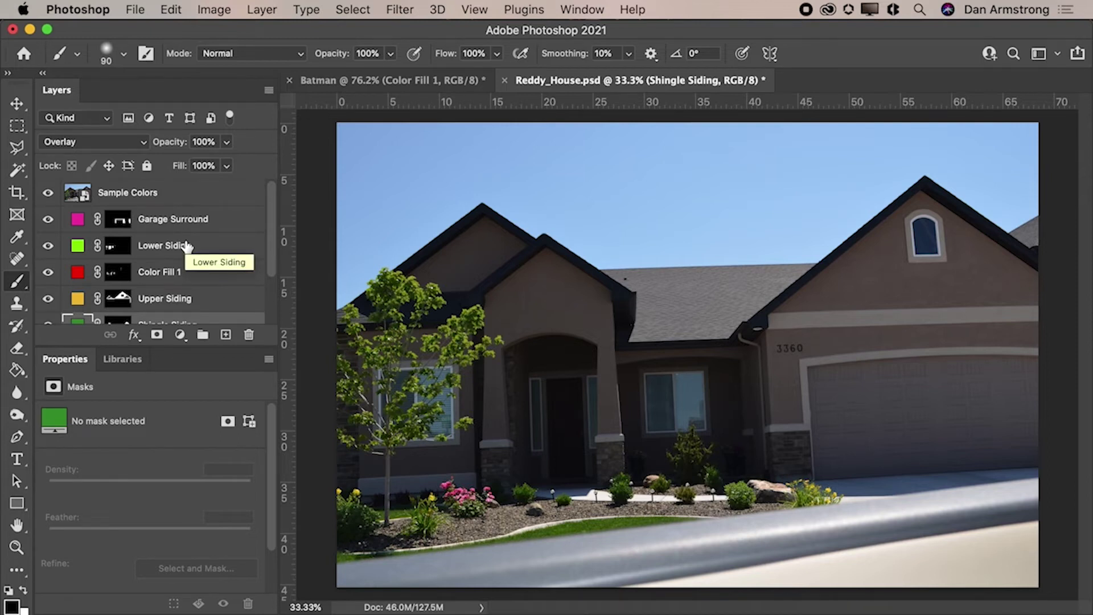
pyautogui.click(47, 193)
pyautogui.scroll(-2, 52, 228)
pyautogui.scroll(1, 52, 227)
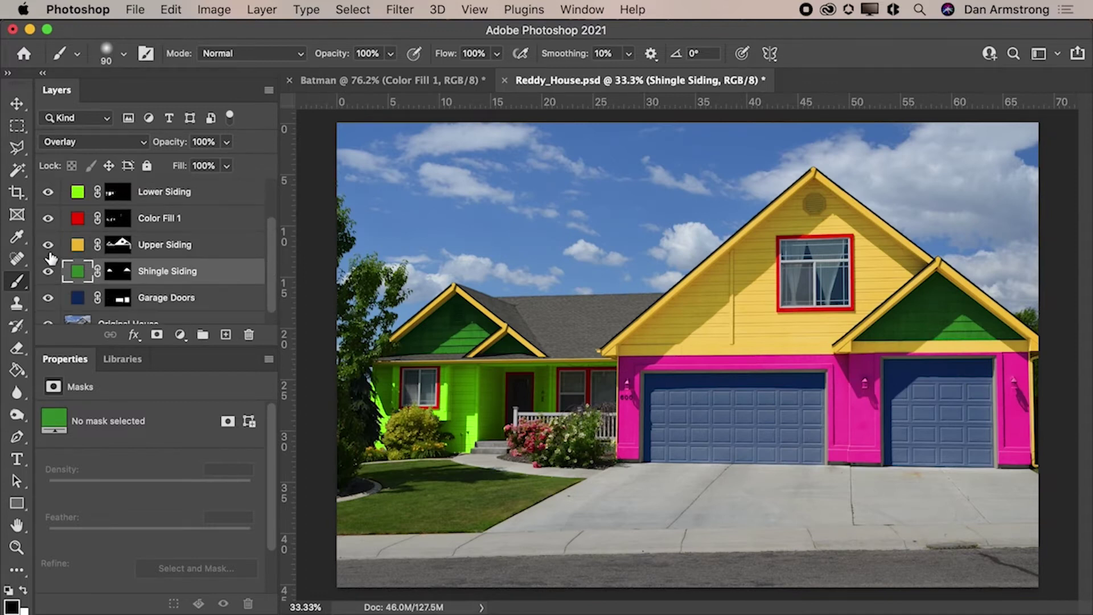
# Isolate the Original House layer to view the unpainted house, and turn the colour fill layers from Garage Surround to Garage Doors back on
pyautogui.scroll(2, 49, 211)
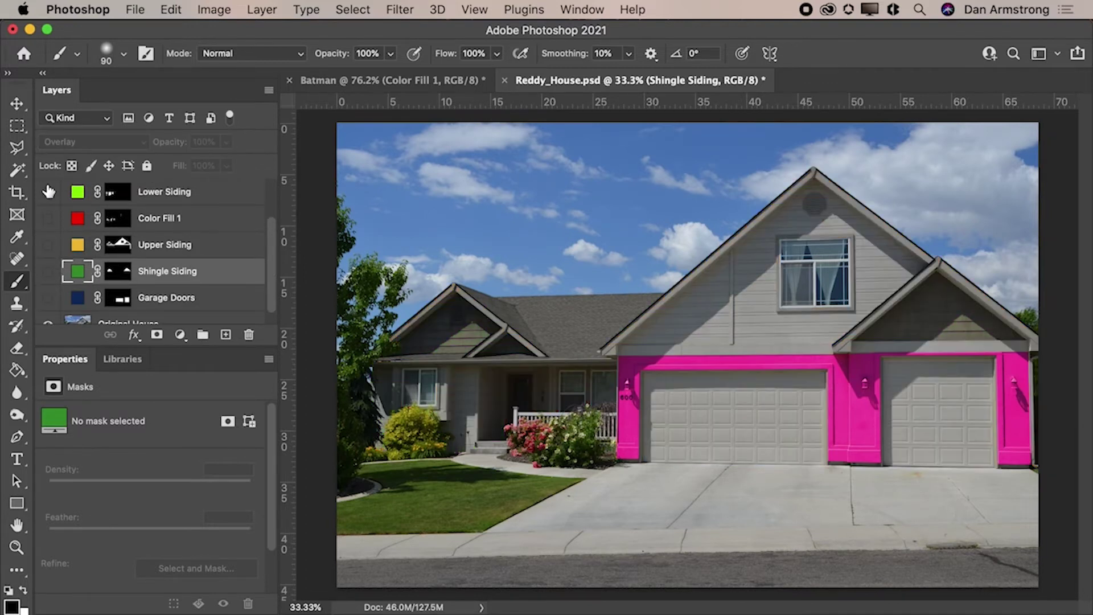
pyautogui.keyDown('alt'); pyautogui.click(46, 220); pyautogui.keyUp('alt')
pyautogui.click(47, 219)
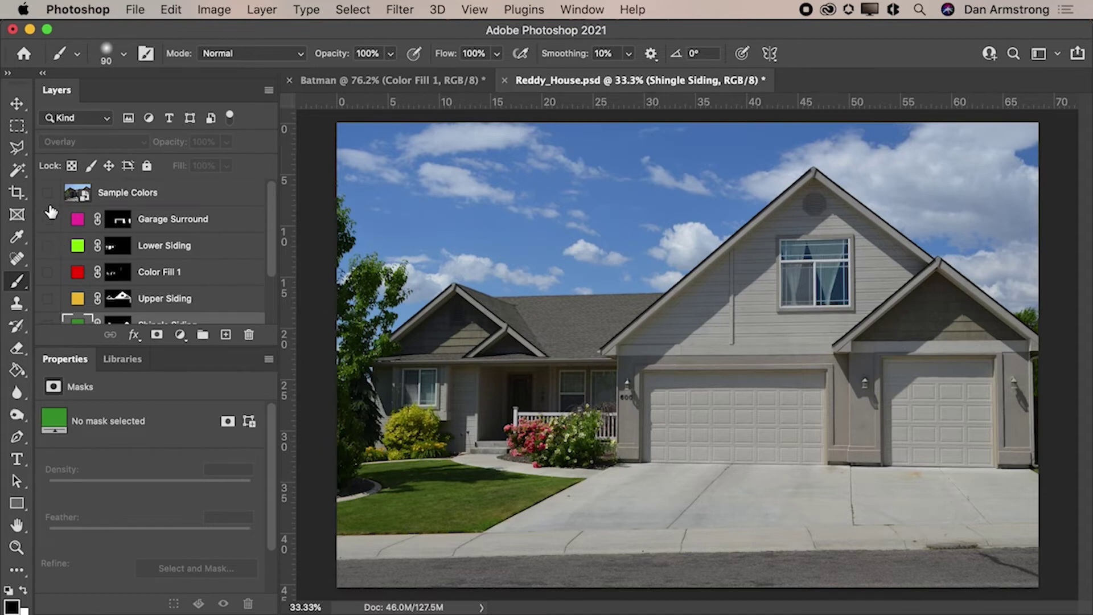
pyautogui.moveTo(48, 219); pyautogui.dragTo(46, 323)
pyautogui.scroll(-1, 46, 319)
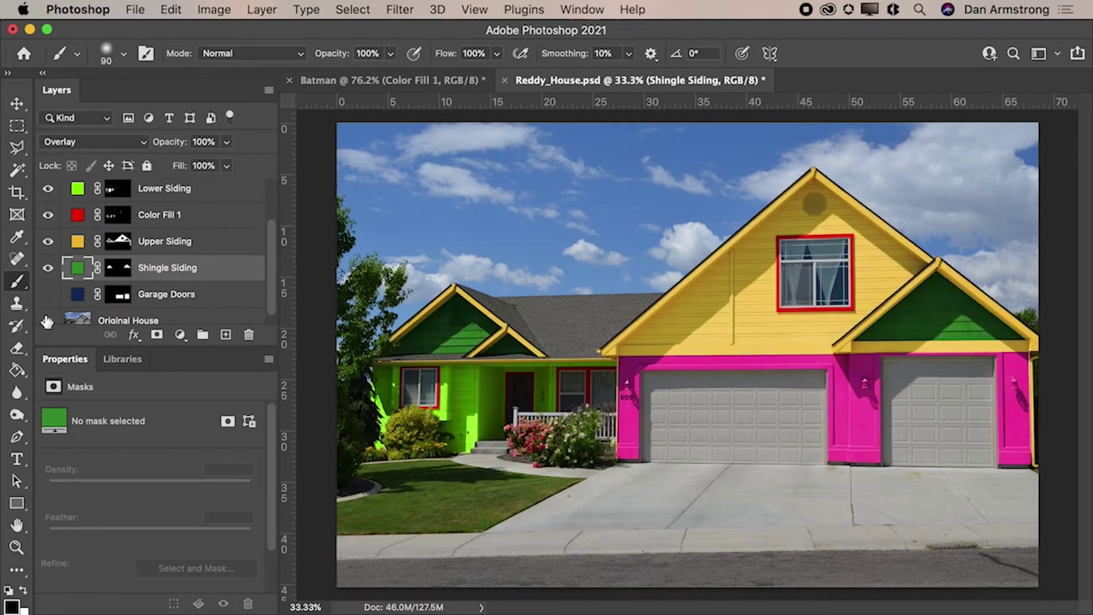
pyautogui.click(48, 296)
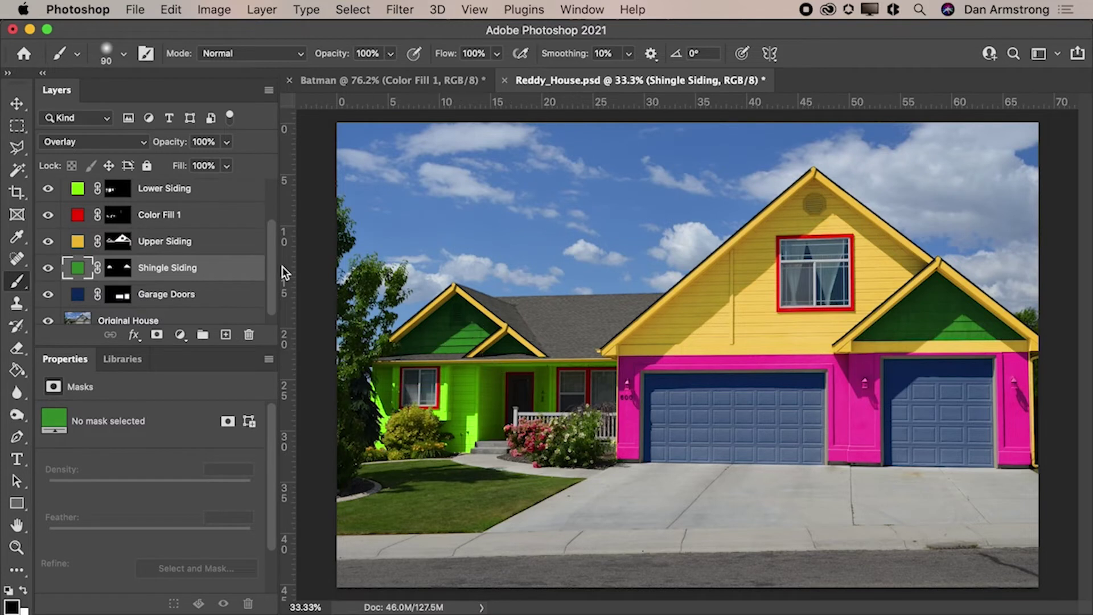
# Toggle the Shingle Siding layer's visibility off and on twice to compare the gables with and without its colour
pyautogui.click(47, 268)
pyautogui.click(48, 268)
pyautogui.click(48, 268)
pyautogui.click(48, 268)
# Recolour the Shingle Siding fill layer to brown #564c4a sampled from the gable wall of the Sample Colors photo, and hide that photo
pyautogui.scroll(2, 48, 268)
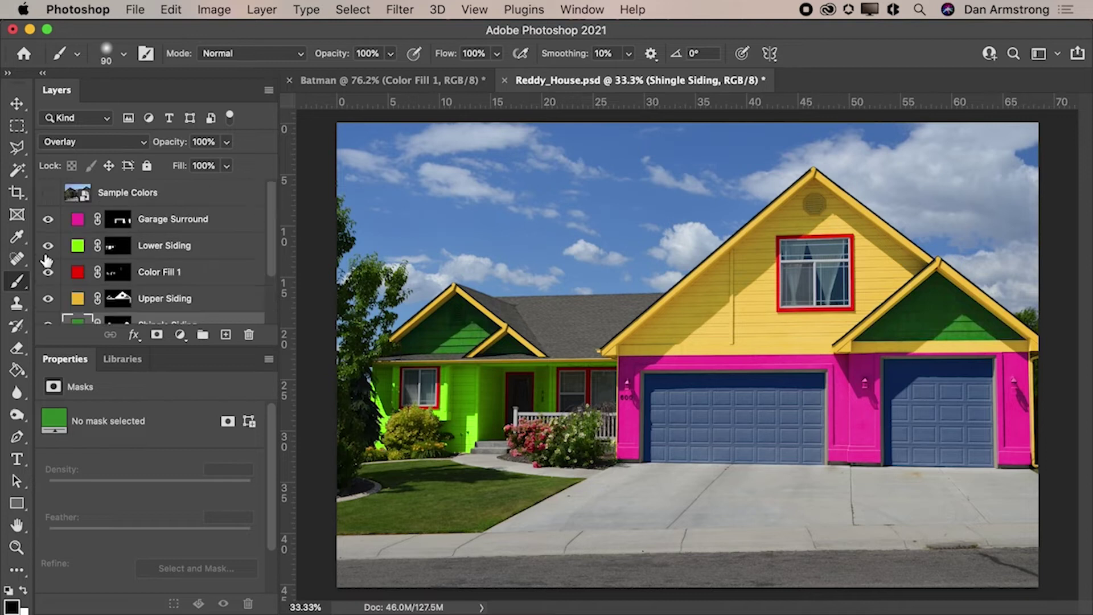
pyautogui.click(48, 192)
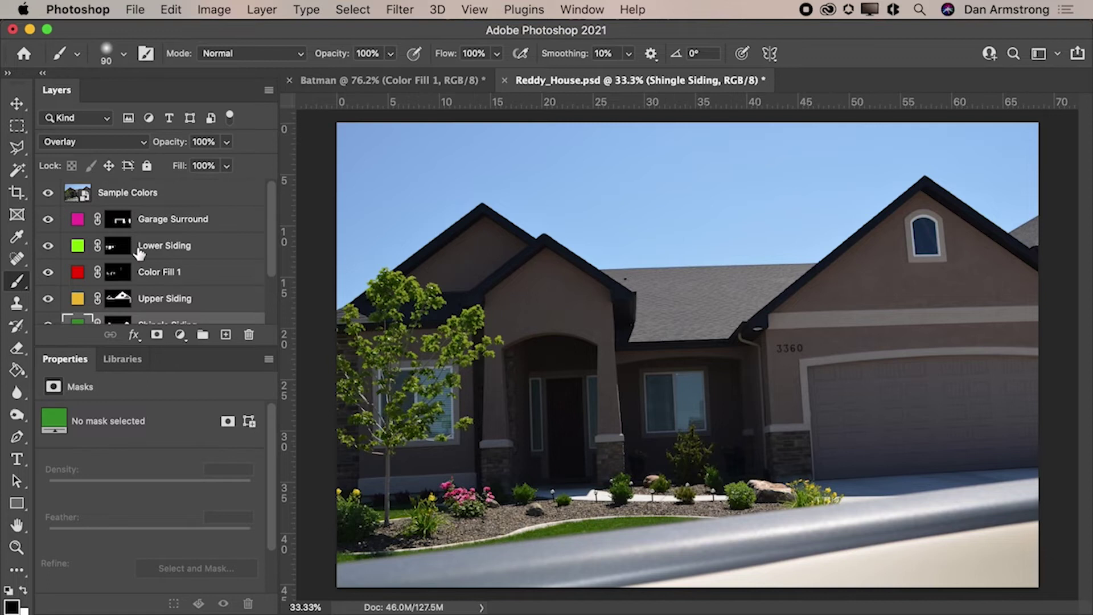
pyautogui.scroll(-2, 117, 259)
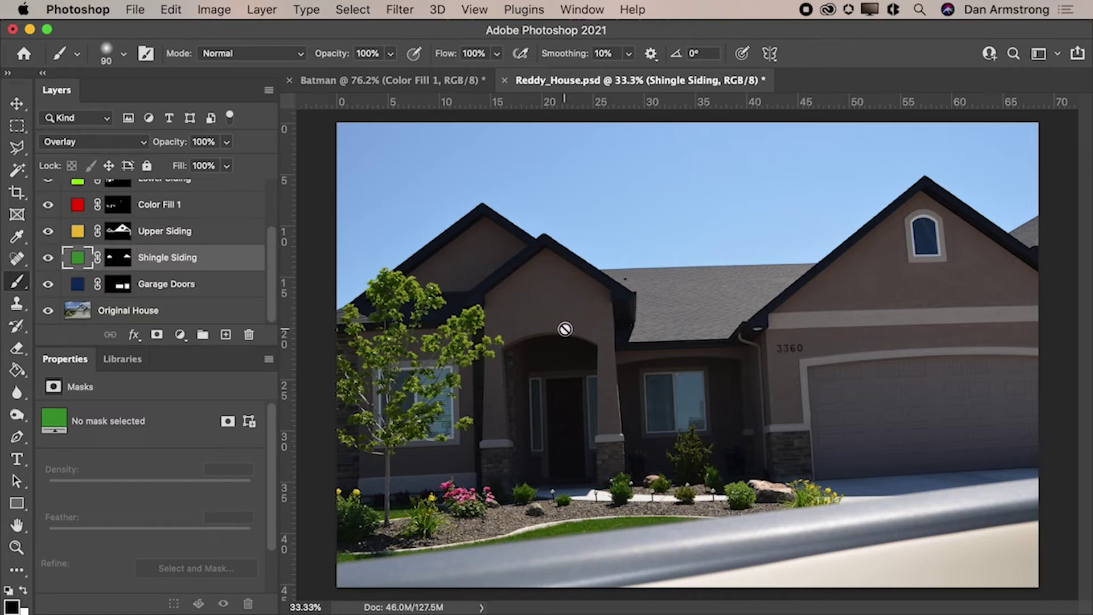
pyautogui.doubleClick(76, 259)
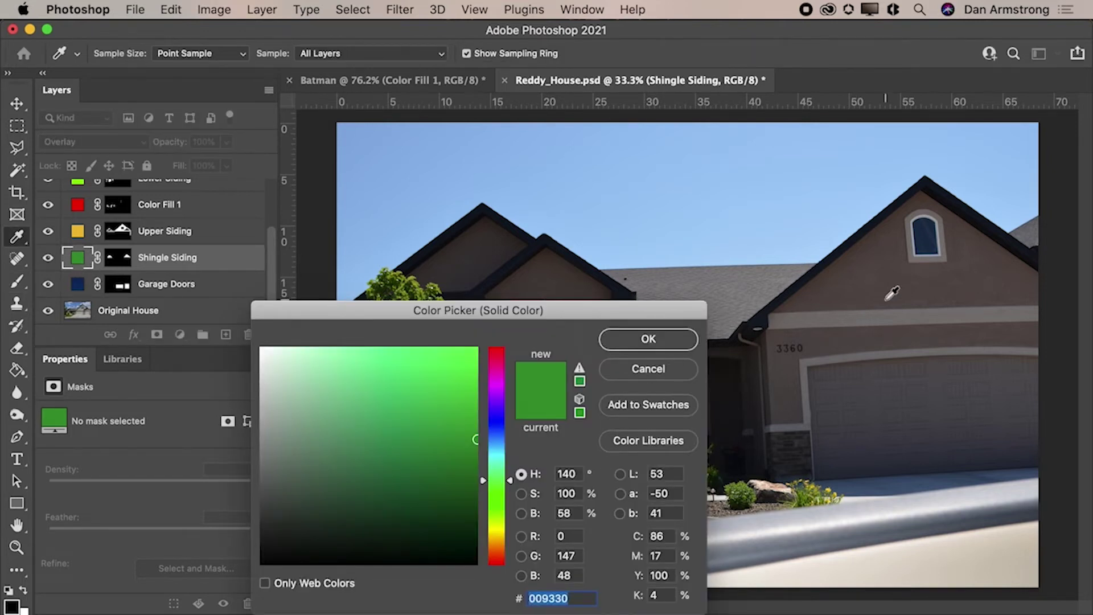
pyautogui.click(891, 268)
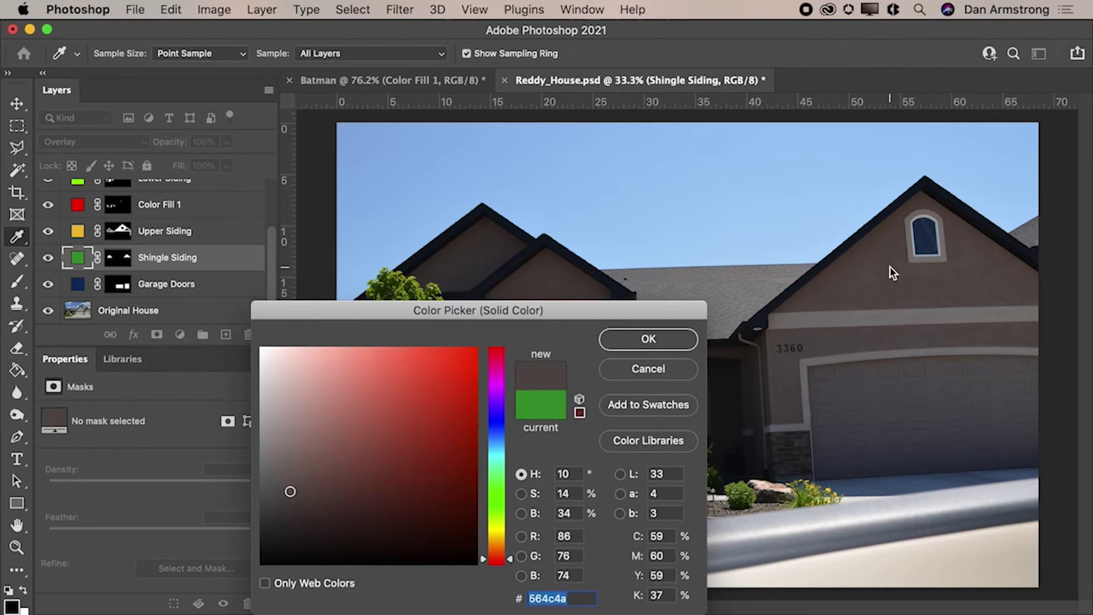
pyautogui.click(649, 340)
pyautogui.scroll(3, 51, 194)
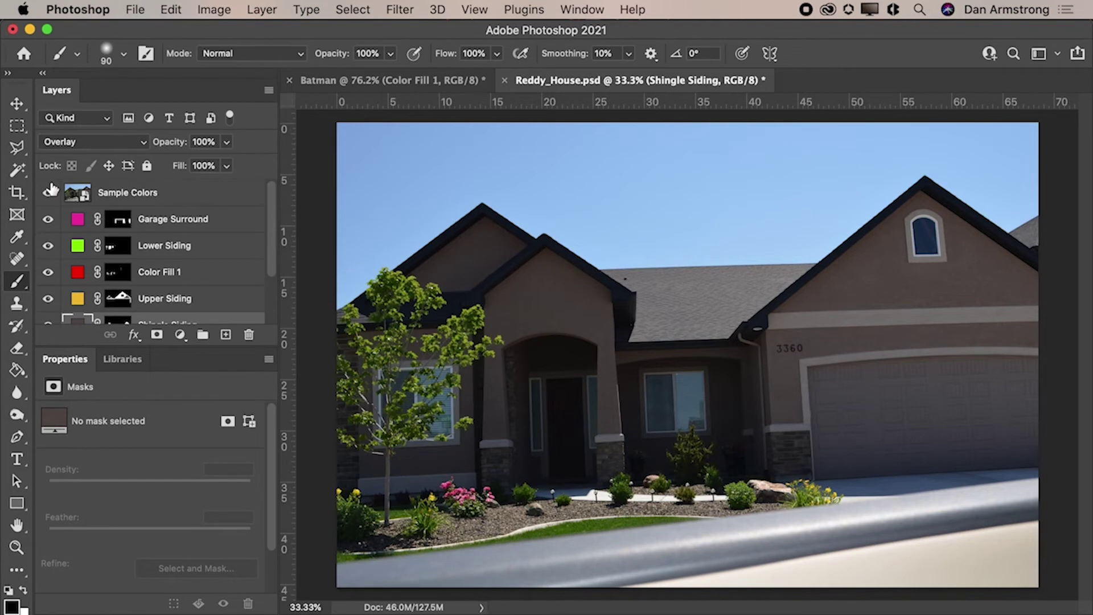
pyautogui.click(48, 192)
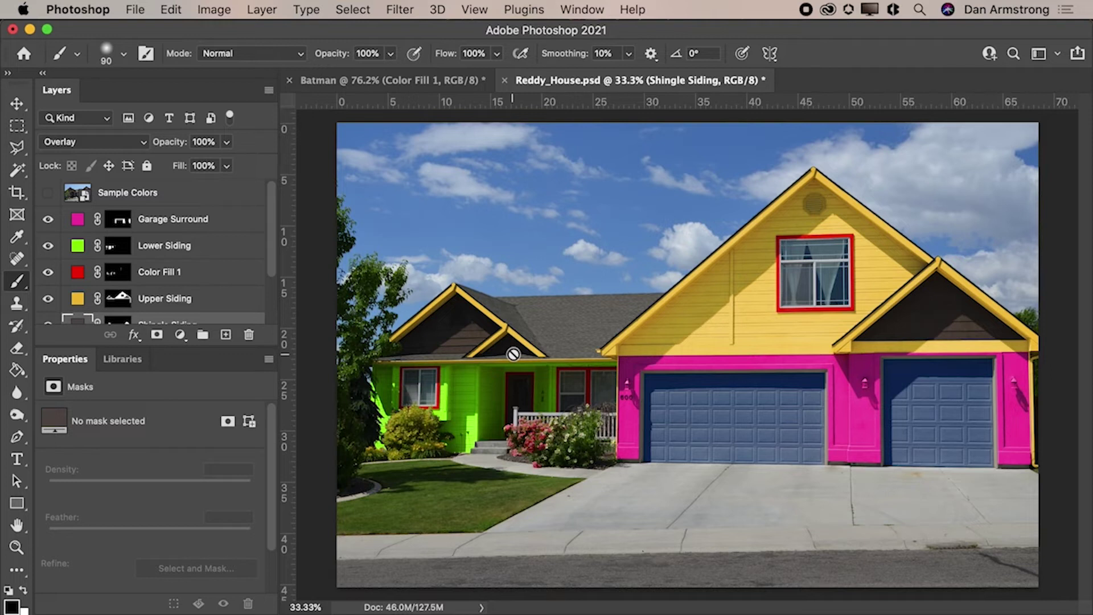
# Recolour the Upper Siding fill layer to grey #737270 sampled from the horizontal trim in the Sample Colors photo, and hide that photo
pyautogui.click(179, 300)
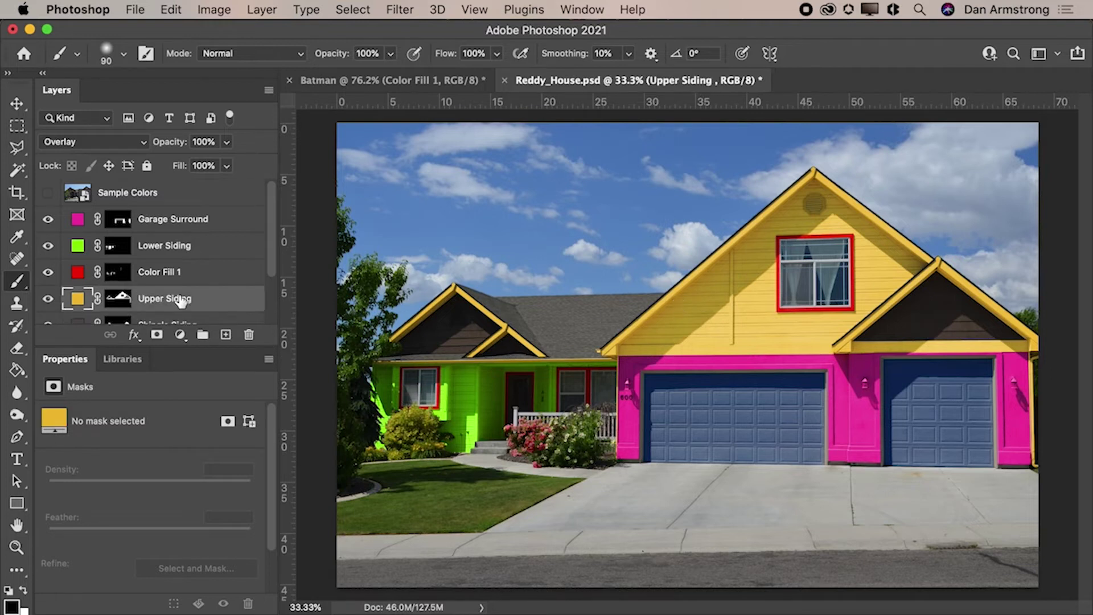
pyautogui.click(48, 193)
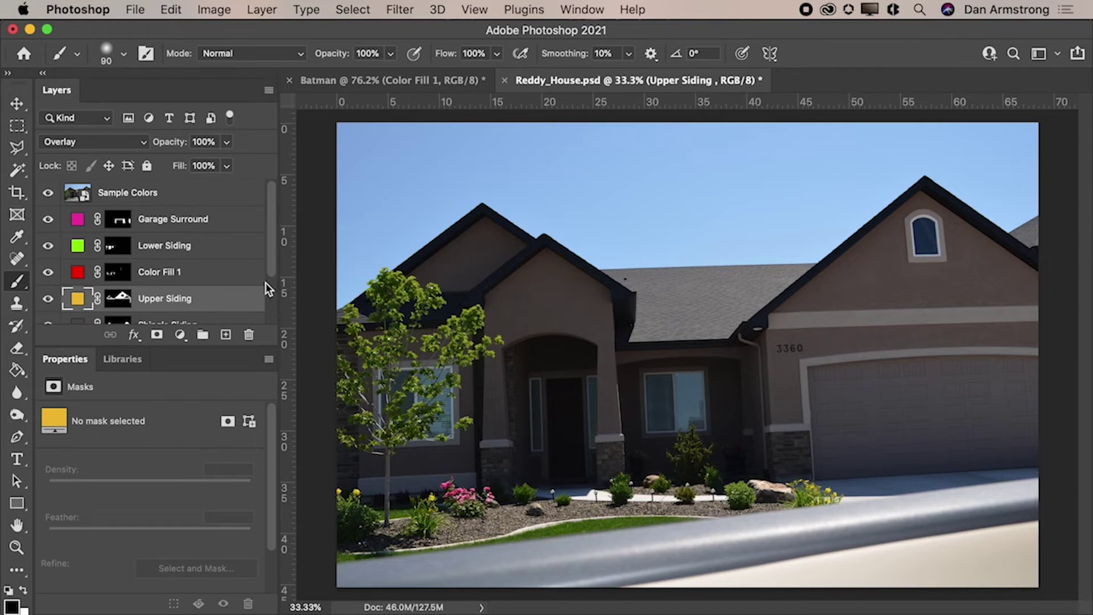
pyautogui.doubleClick(79, 299)
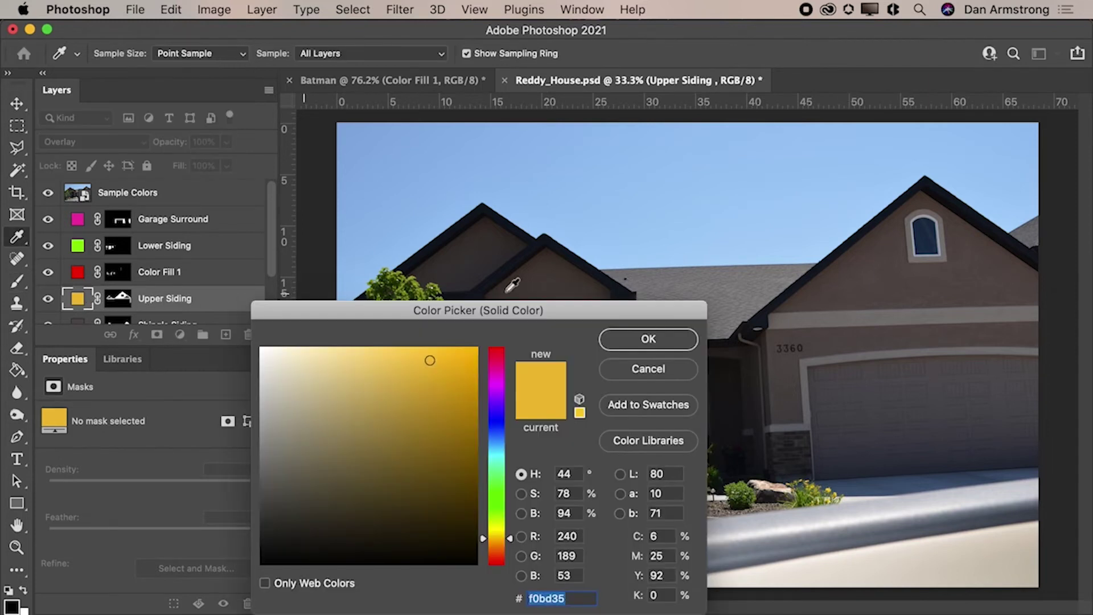
pyautogui.click(817, 322)
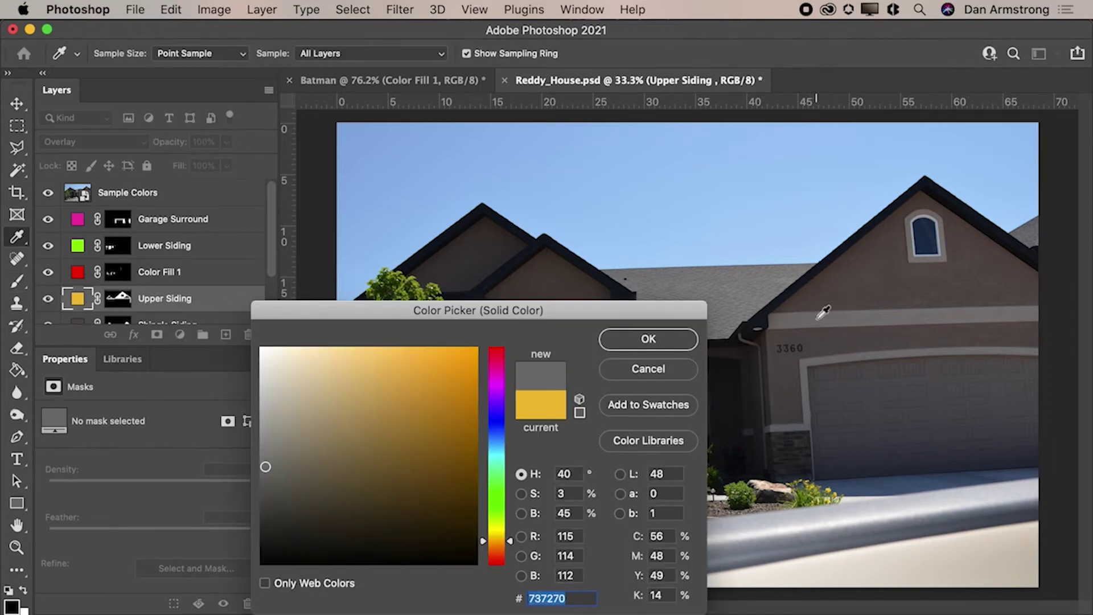
pyautogui.click(615, 338)
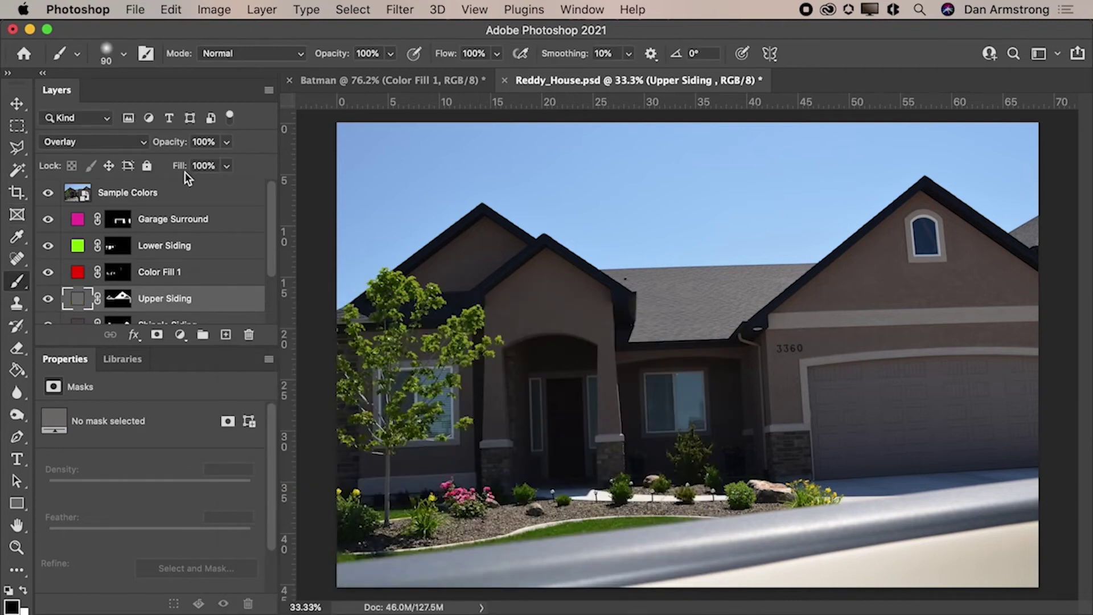
pyautogui.click(48, 193)
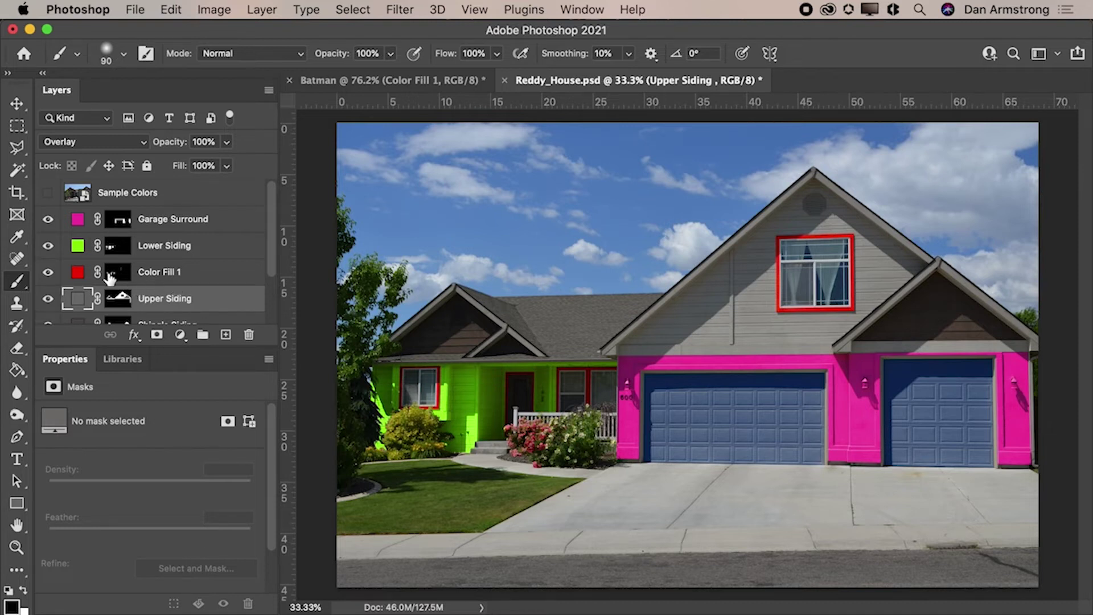
pyautogui.click(49, 196)
pyautogui.click(49, 197)
# Try the Normal blend mode on the Upper Siding layer and return it to Overlay
pyautogui.scroll(-3, 149, 274)
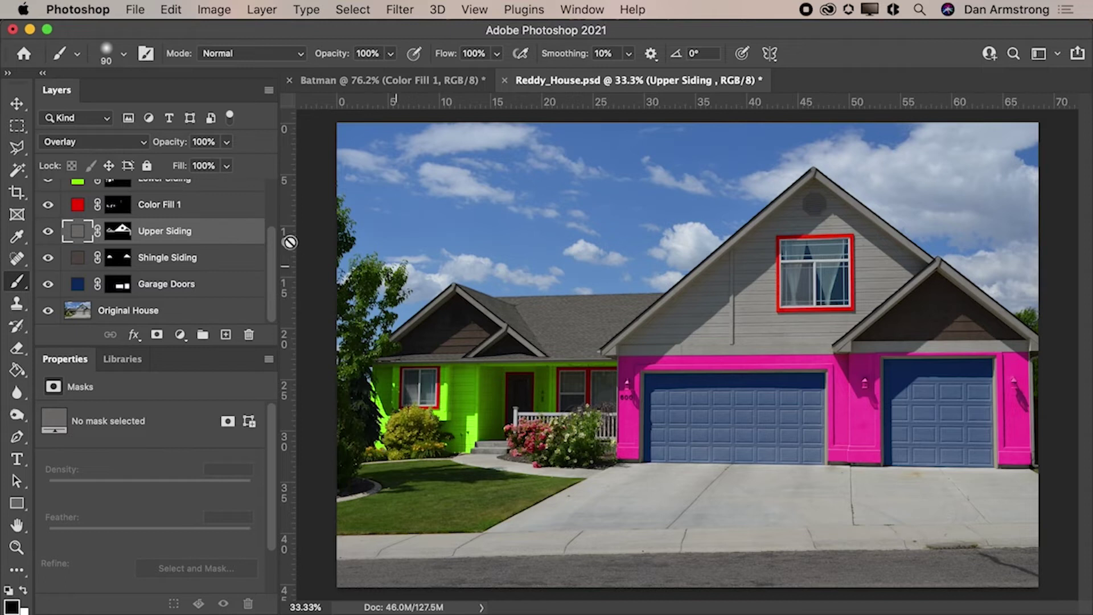
pyautogui.click(94, 145)
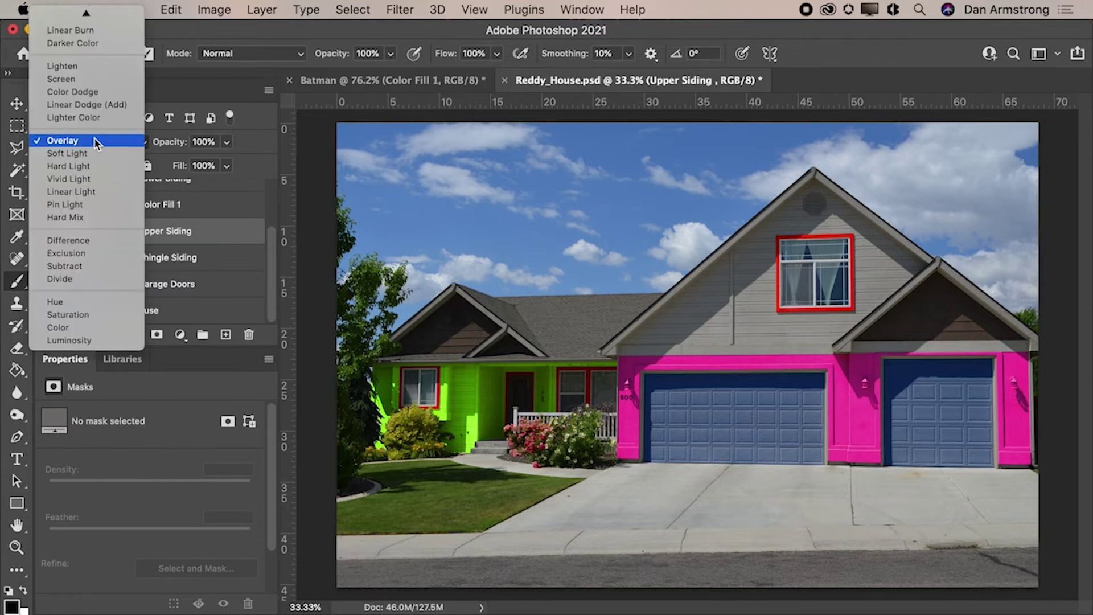
pyautogui.click(95, 146)
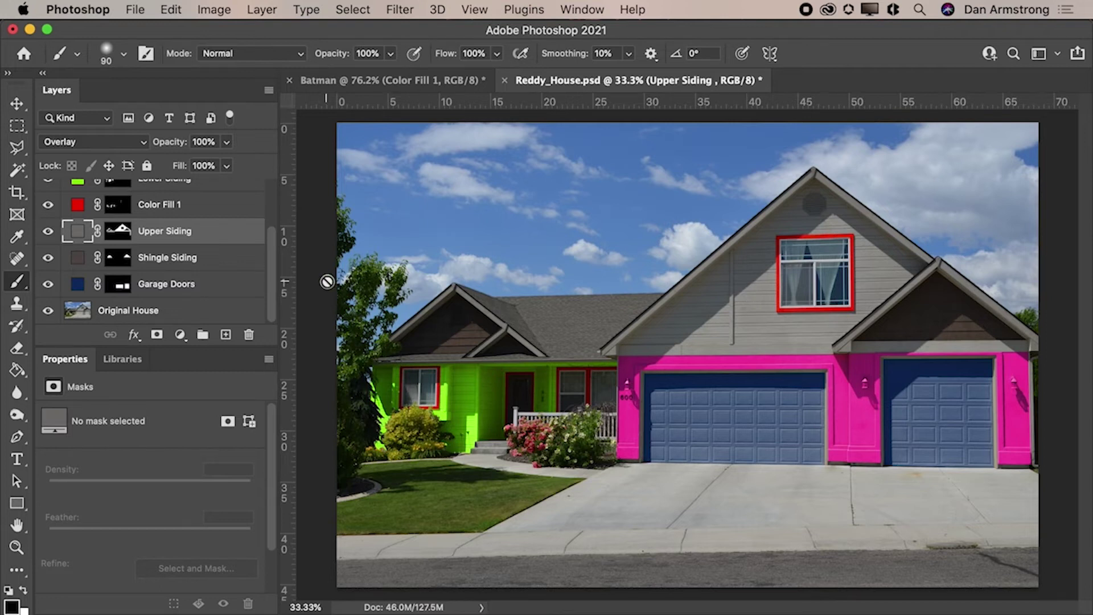
pyautogui.click(97, 141)
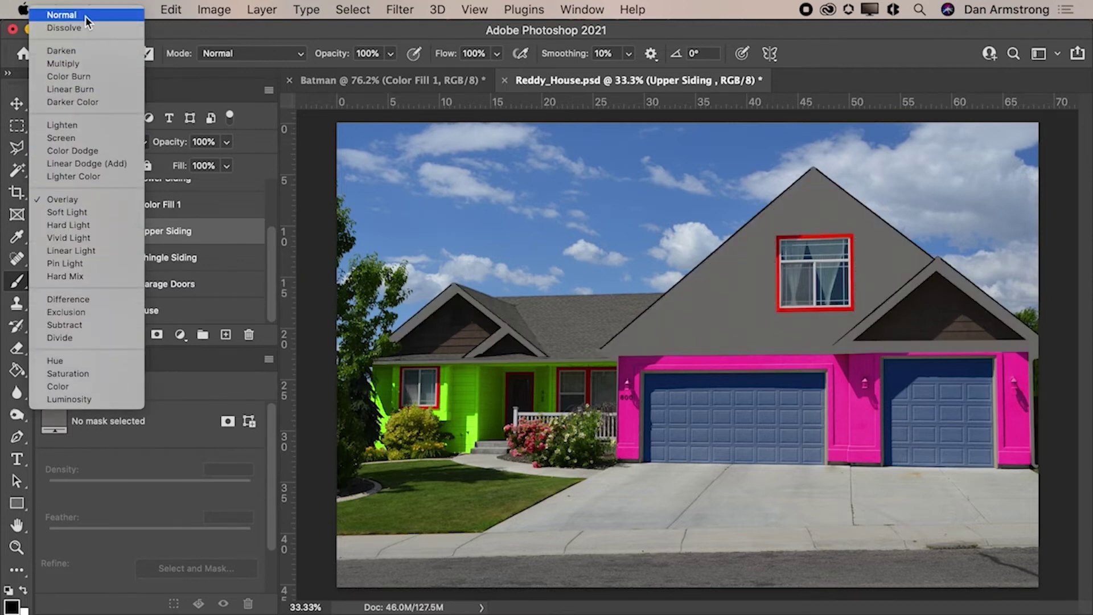
pyautogui.click(85, 16)
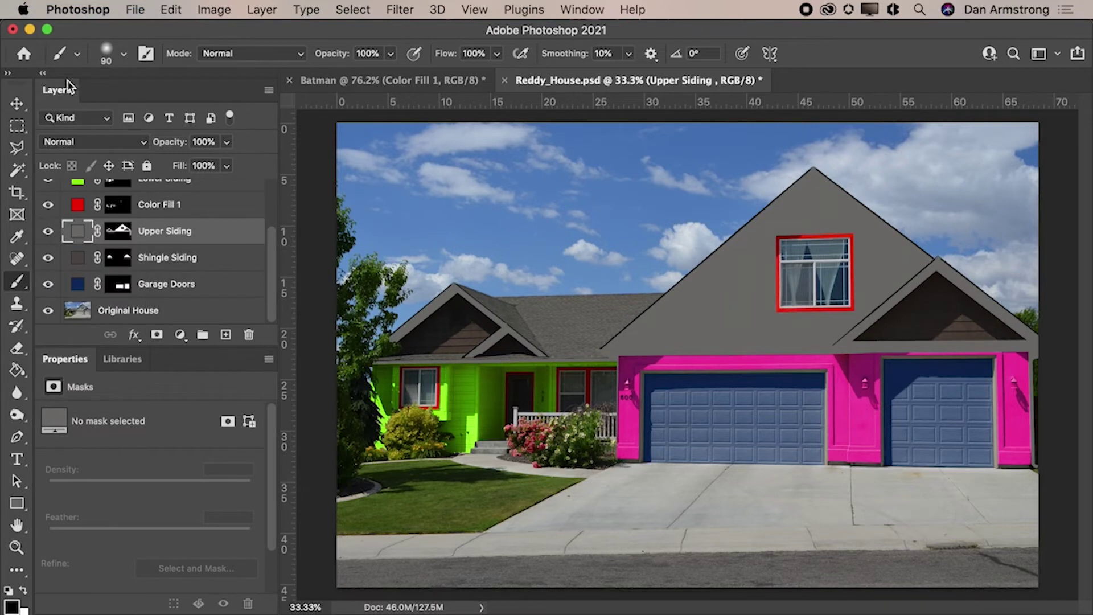
pyautogui.click(83, 144)
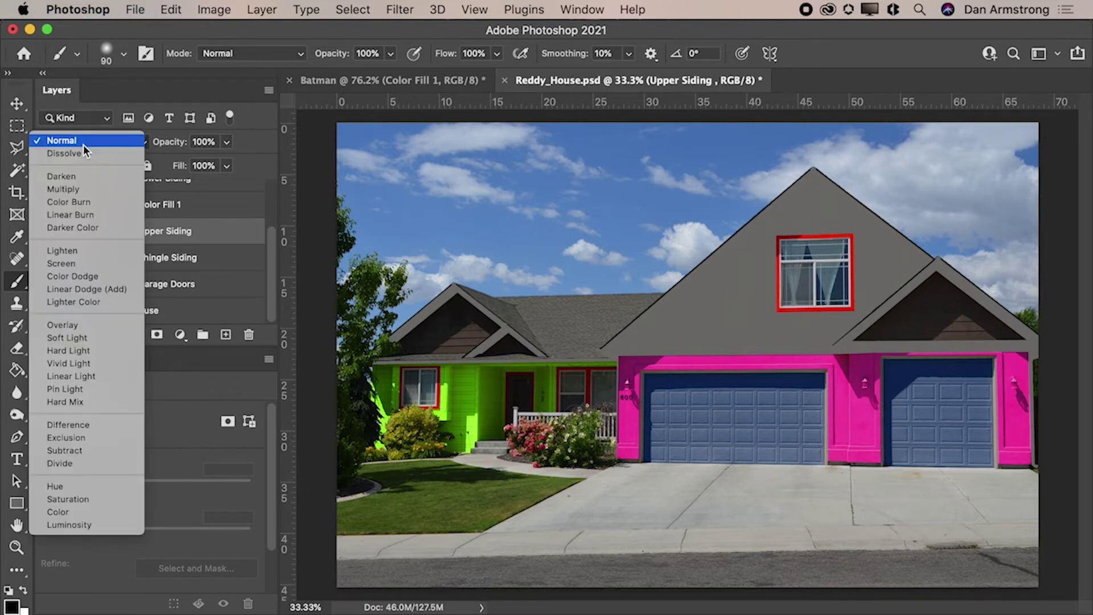
pyautogui.click(81, 323)
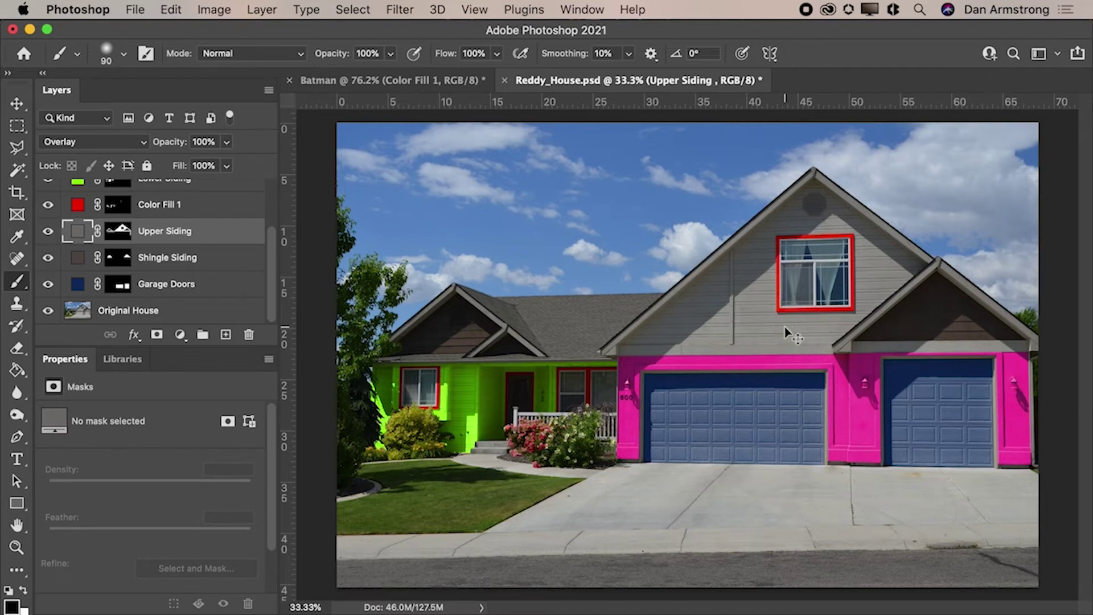
pyautogui.press('super+Tab')
pyautogui.press('super+Tab')
pyautogui.press('super+Tab')
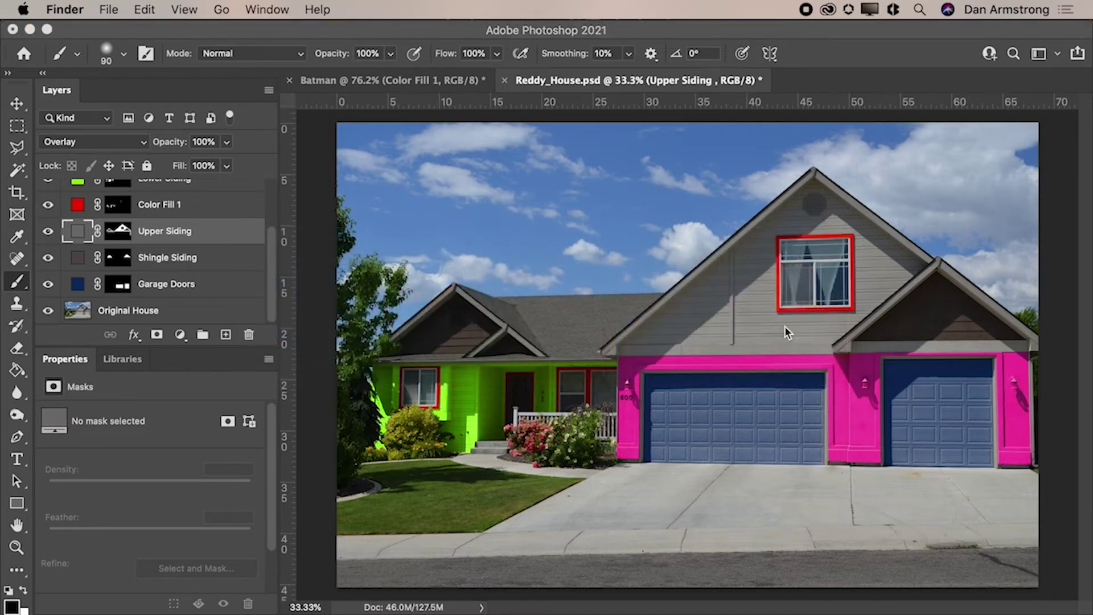
pyautogui.click(352, 149)
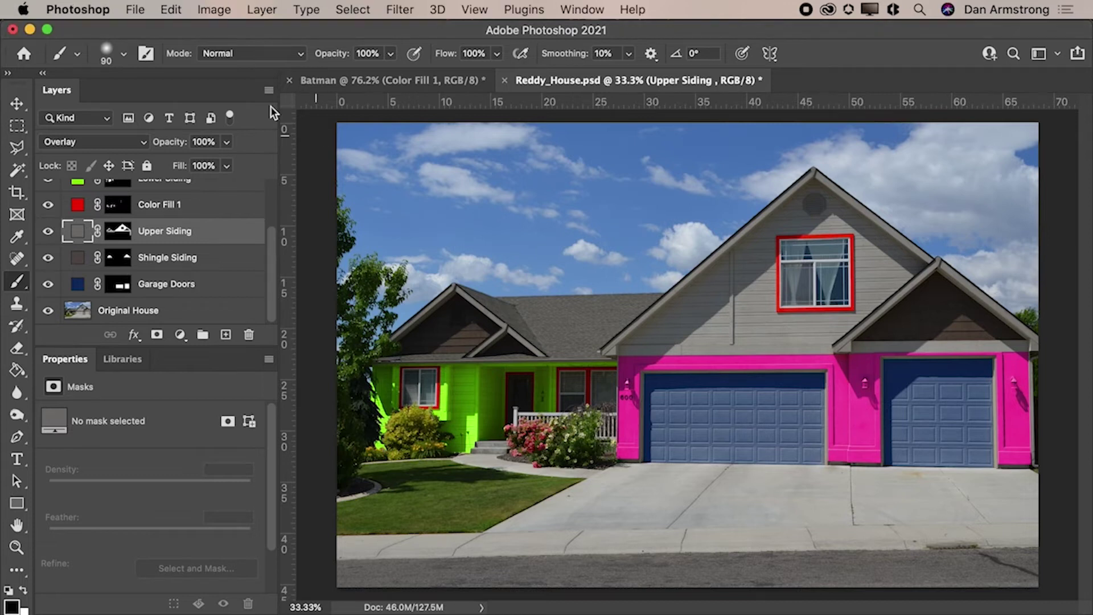
# Open IMG_2820.CR2 from the Camera Raw folder inside EDU Summit's 2021 folder and dismiss the Camera Raw welcome screen
pyautogui.click(135, 10)
pyautogui.click(137, 46)
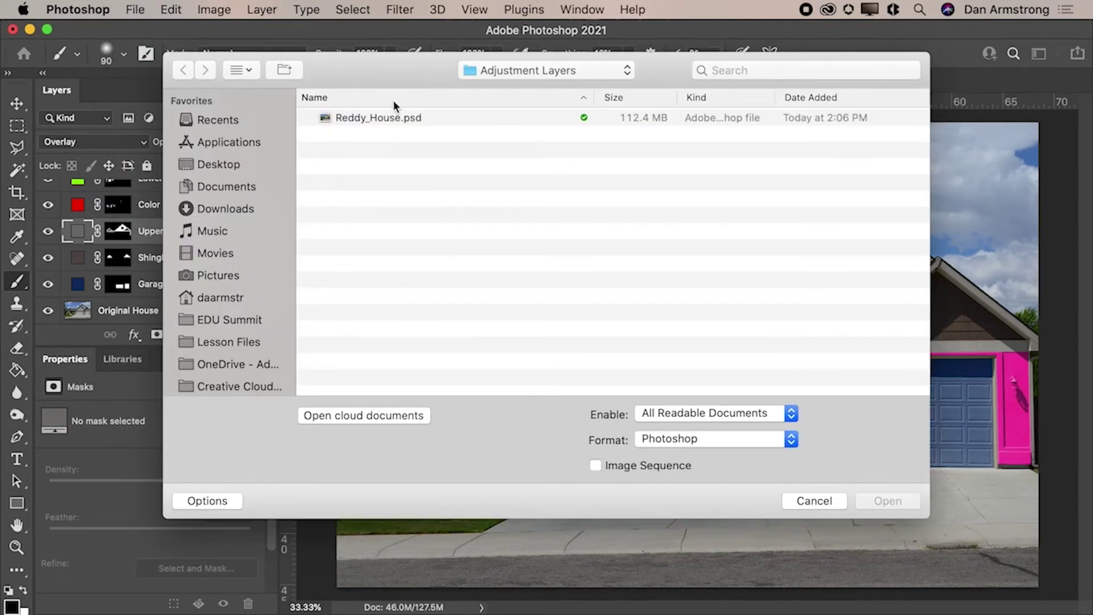
pyautogui.click(214, 318)
pyautogui.doubleClick(340, 117)
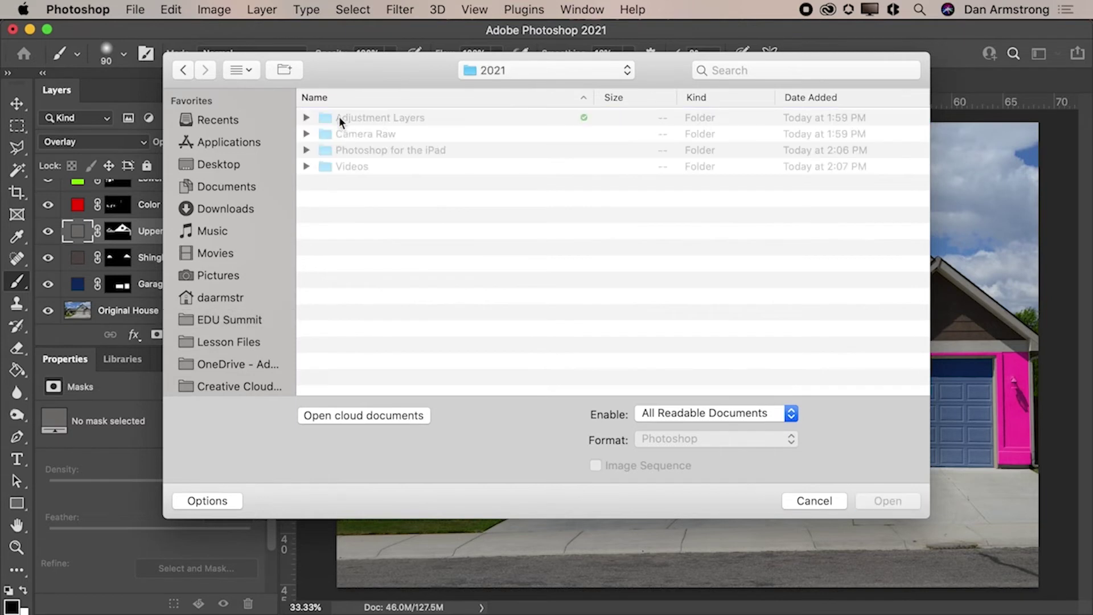
pyautogui.doubleClick(346, 132)
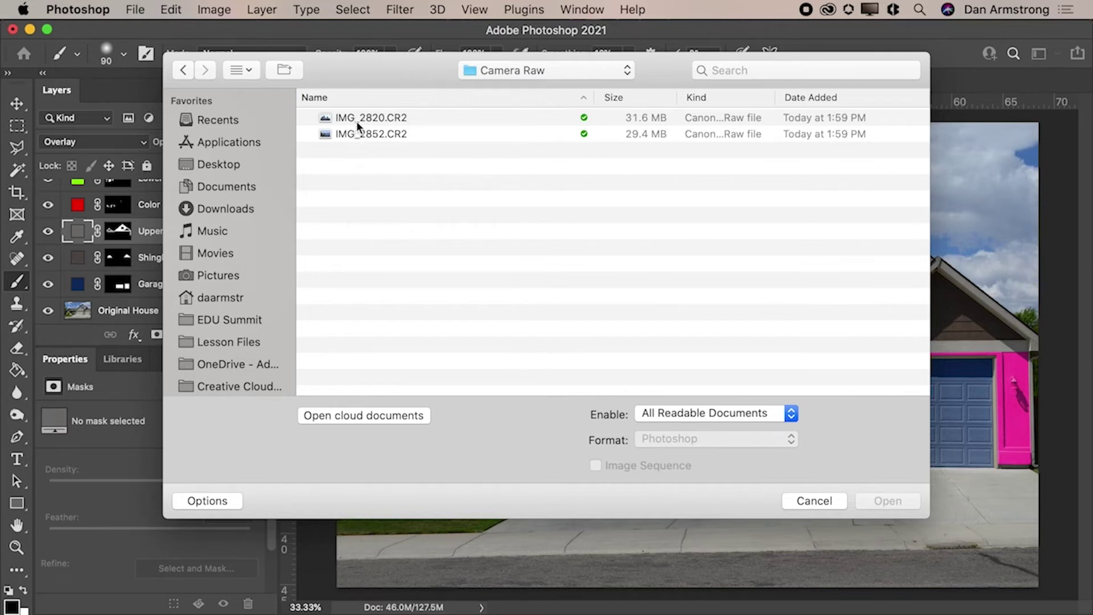
pyautogui.click(359, 119)
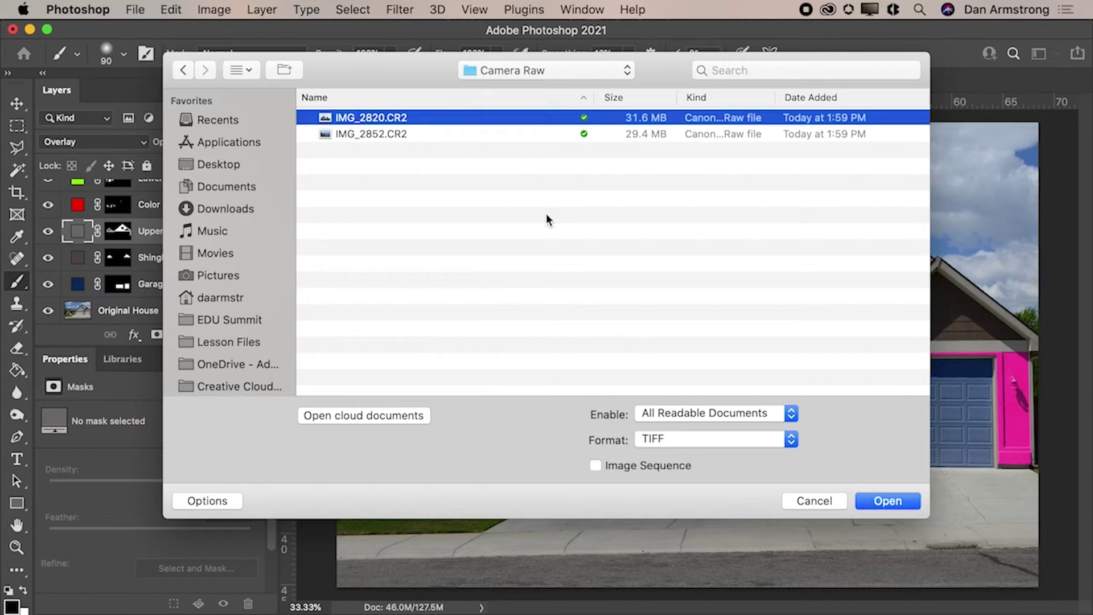
pyautogui.click(888, 502)
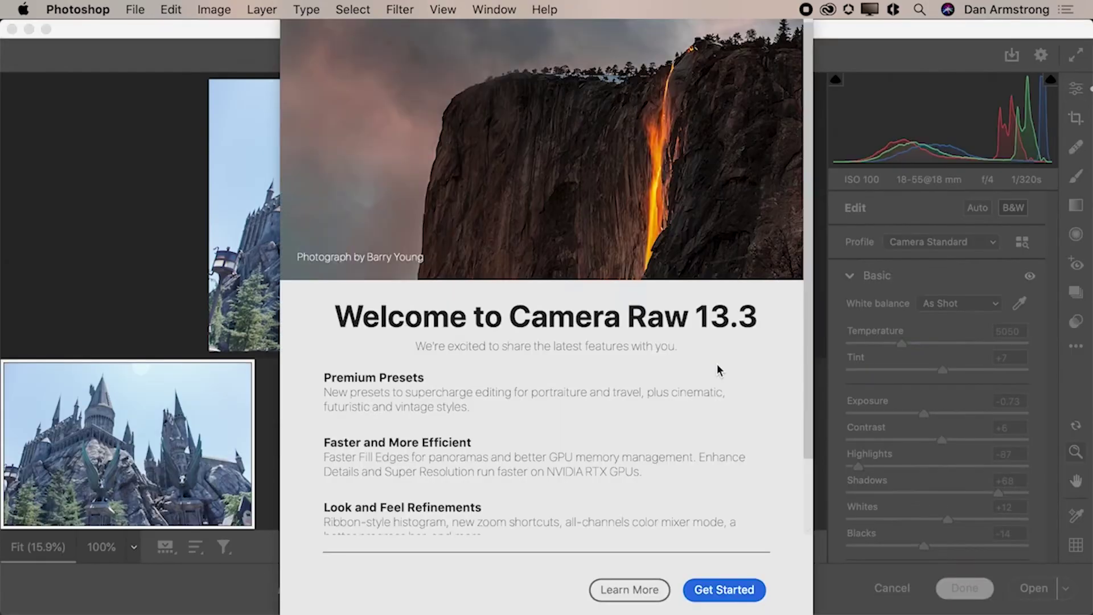
pyautogui.click(717, 591)
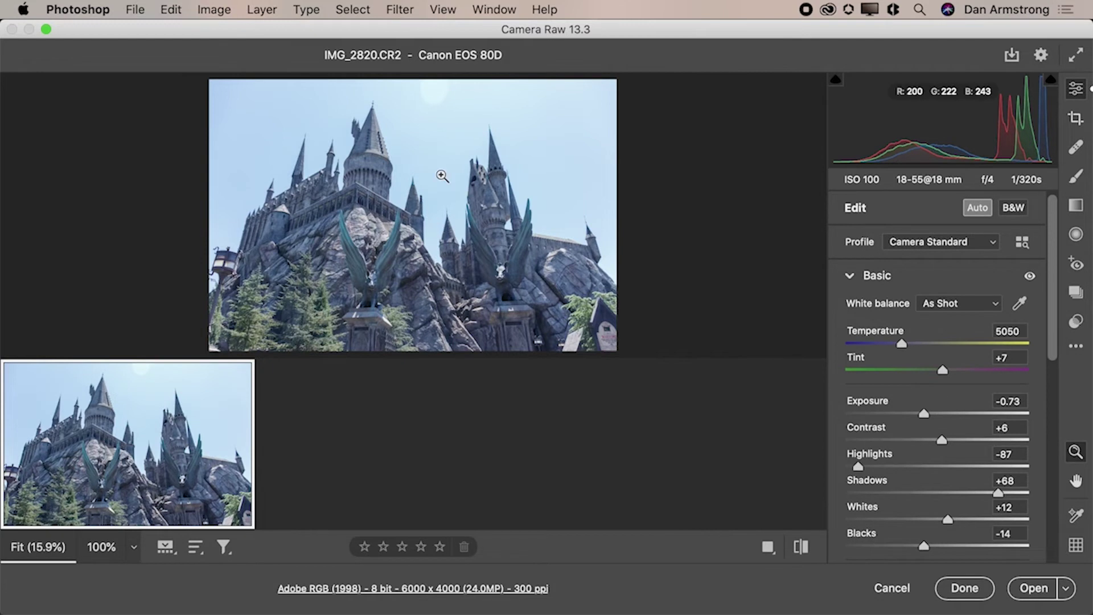
# Try Whites -54, Exposure -0.43, Highlights -100 and Shadows +100 on the castle photo by adjusting the histogram directly
pyautogui.click(406, 209)
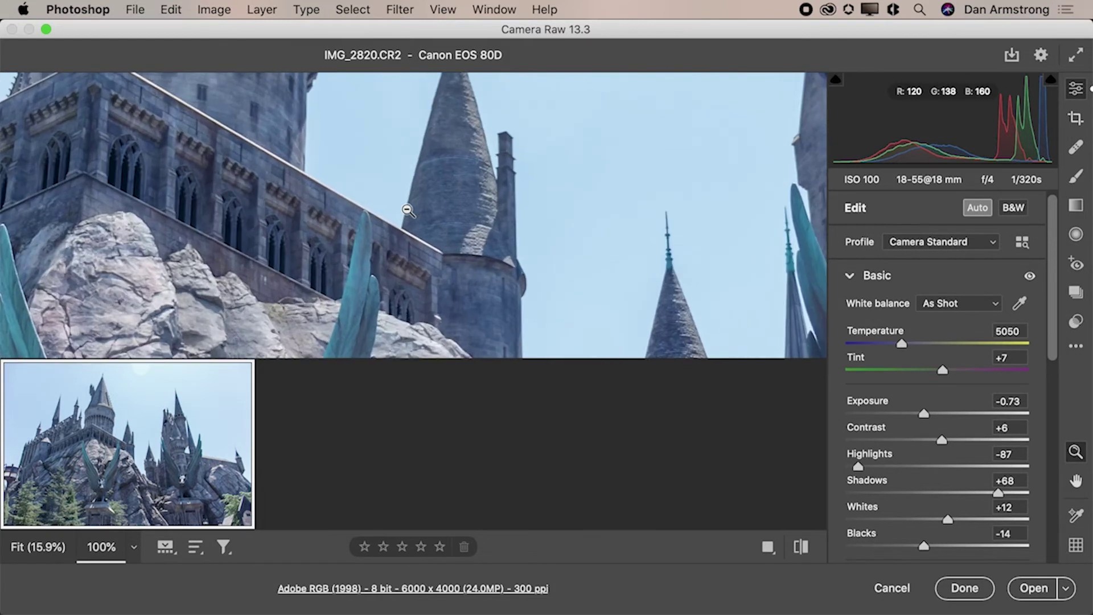
pyautogui.click(228, 222)
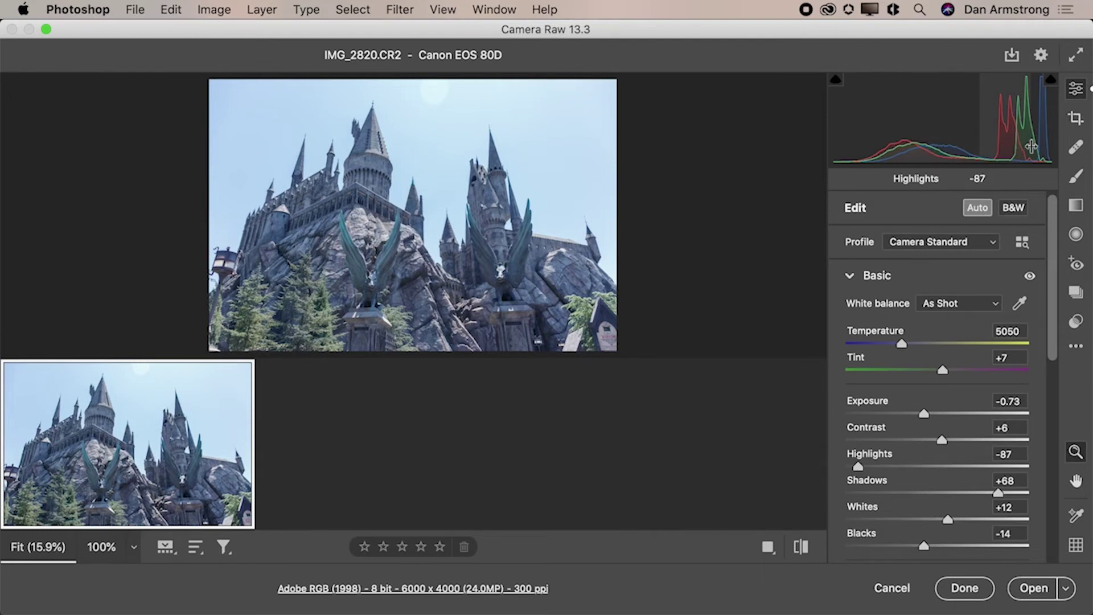
pyautogui.moveTo(1041, 146); pyautogui.dragTo(999, 146)
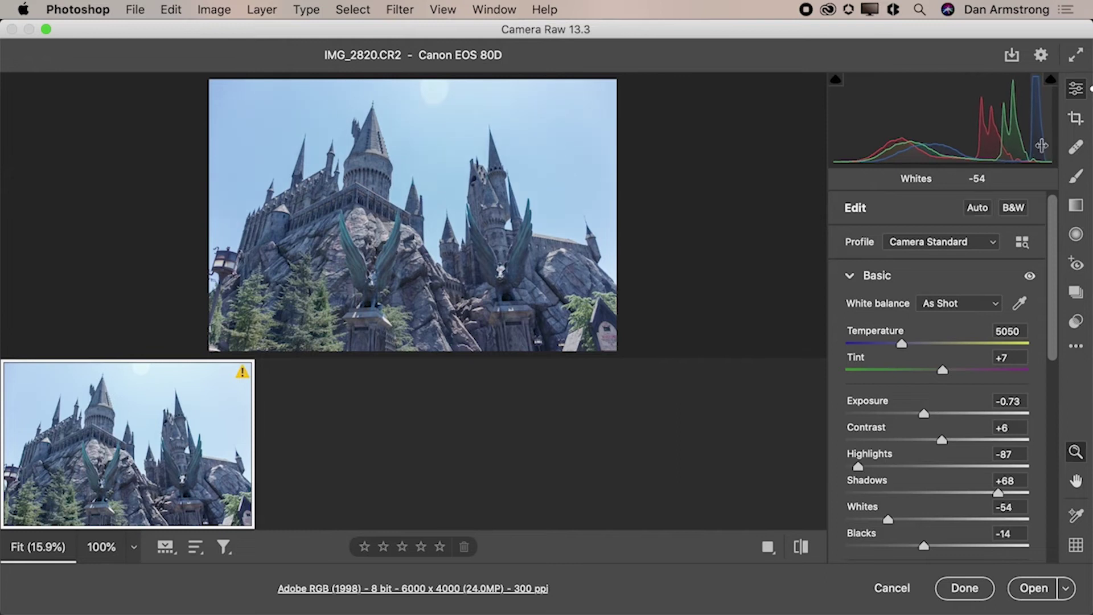
pyautogui.moveTo(909, 148)
pyautogui.mouseDown()
pyautogui.moveTo(923, 148)
pyautogui.moveTo(909, 148)
pyautogui.mouseUp()
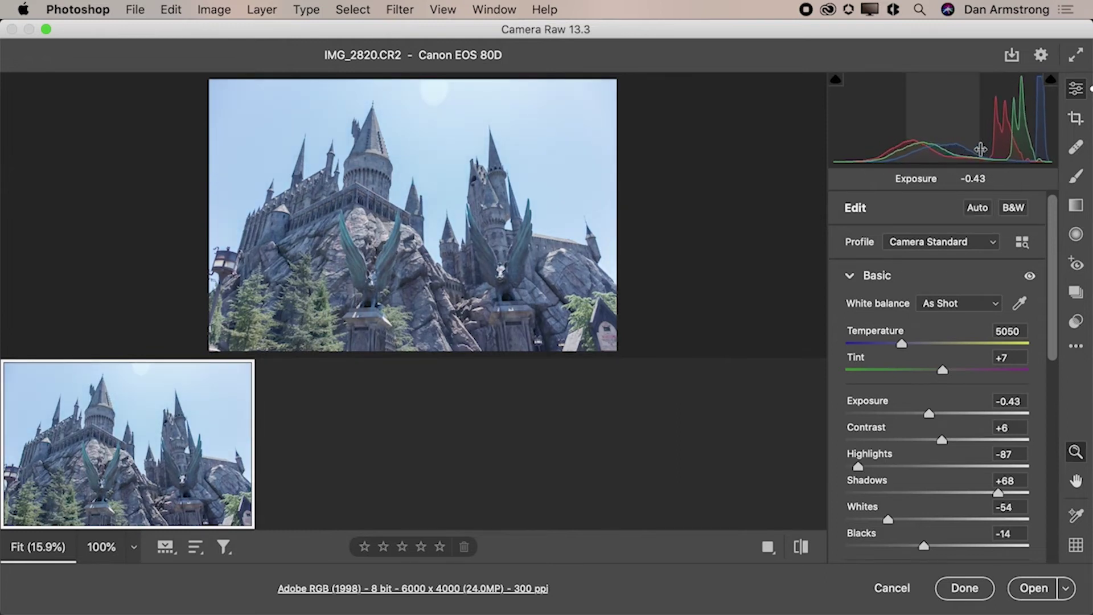
pyautogui.moveTo(974, 149); pyautogui.dragTo(962, 149)
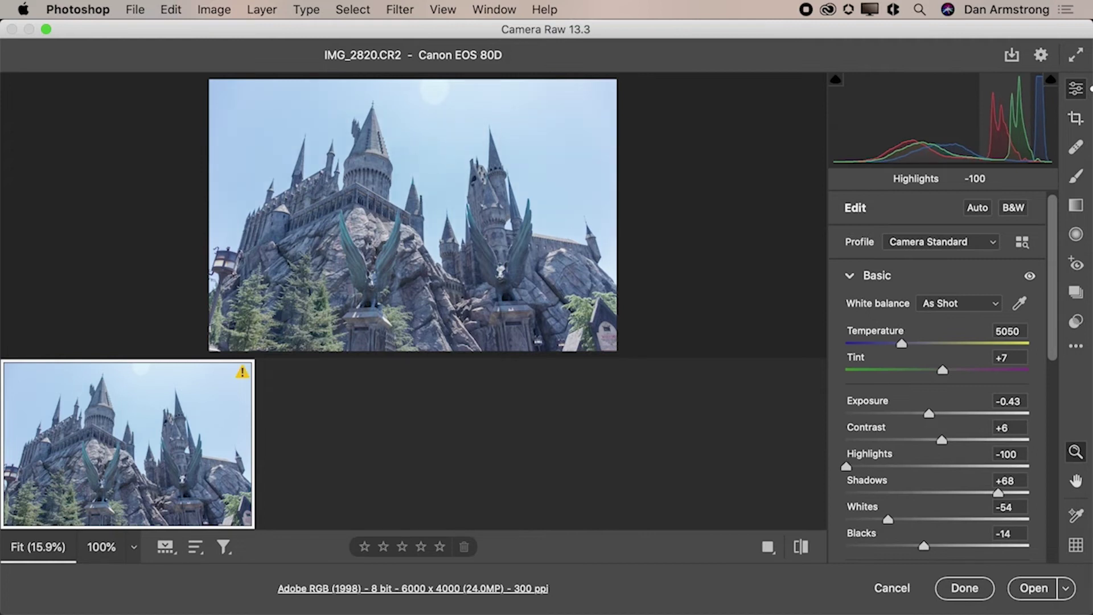
pyautogui.moveTo(942, 149); pyautogui.dragTo(974, 149)
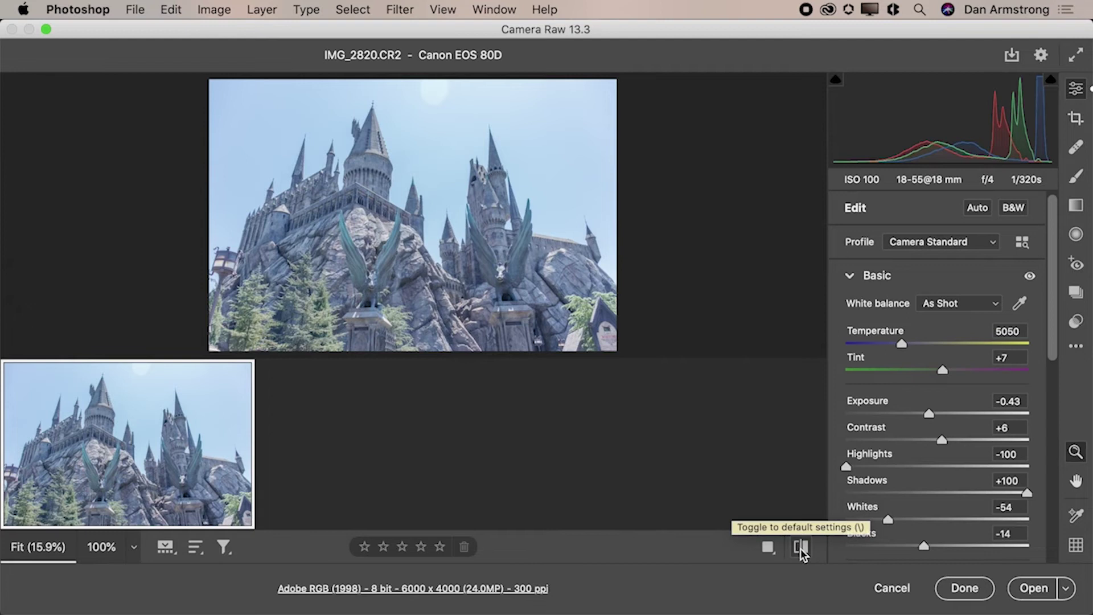
# Apply the automatic tone adjustments to the castle photo and compare them with the default settings
pyautogui.press('super+u')
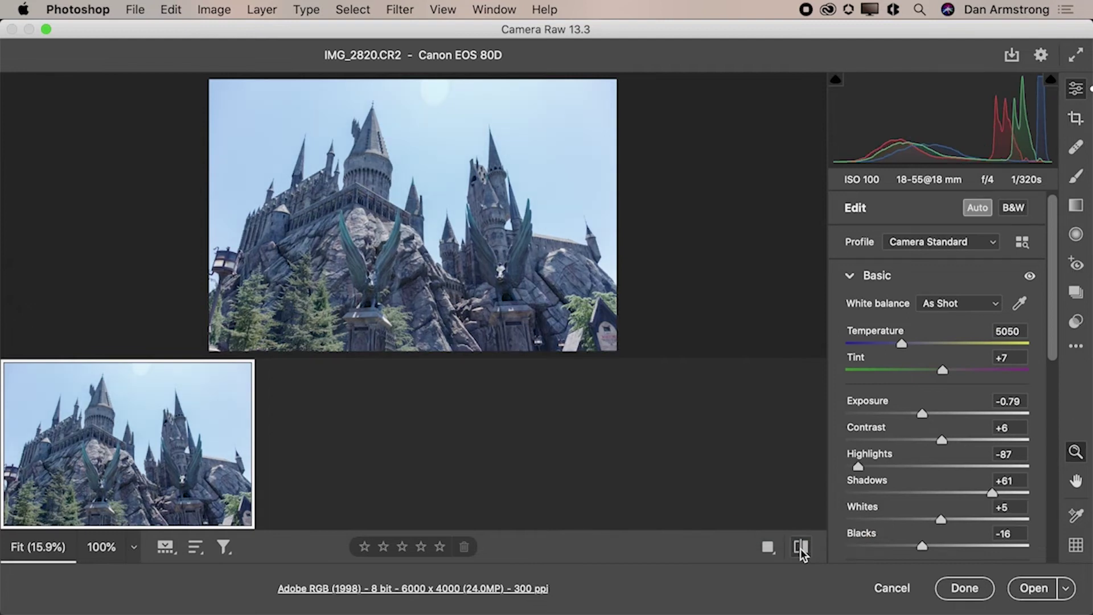
pyautogui.click(800, 547)
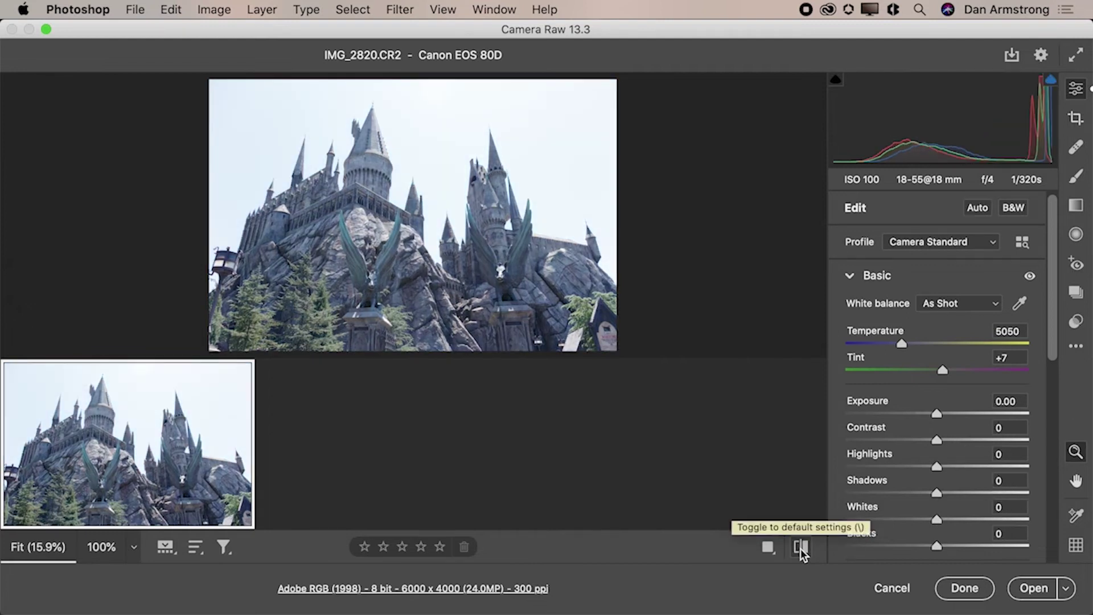
pyautogui.click(801, 547)
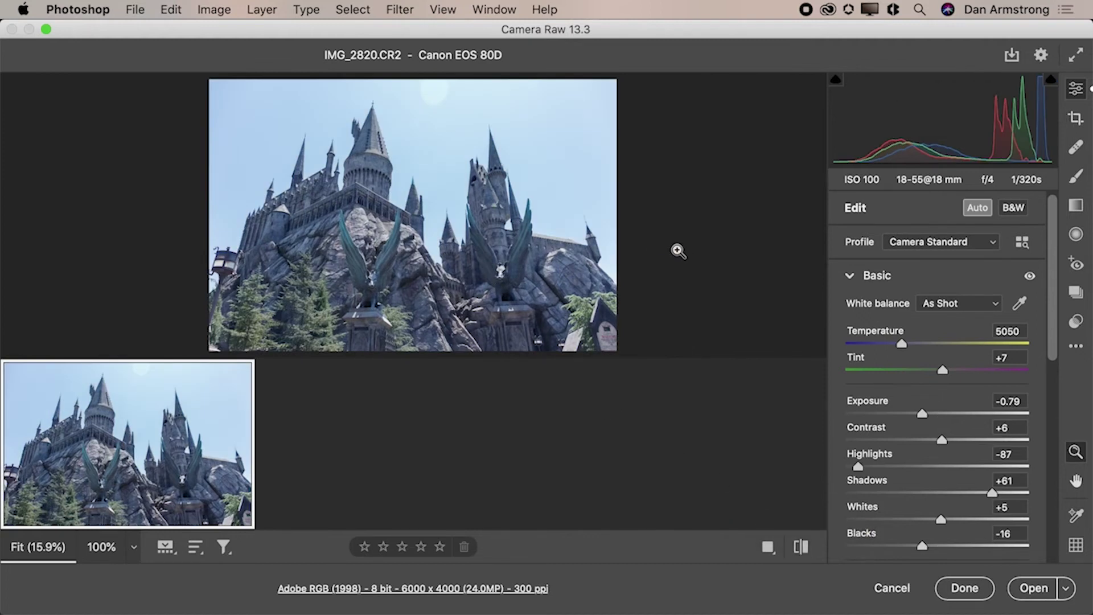
# Warm the photo to a Temperature of 5900 and set Exposure to -0.32 and Whites to -69
pyautogui.moveTo(900, 342); pyautogui.dragTo(915, 343)
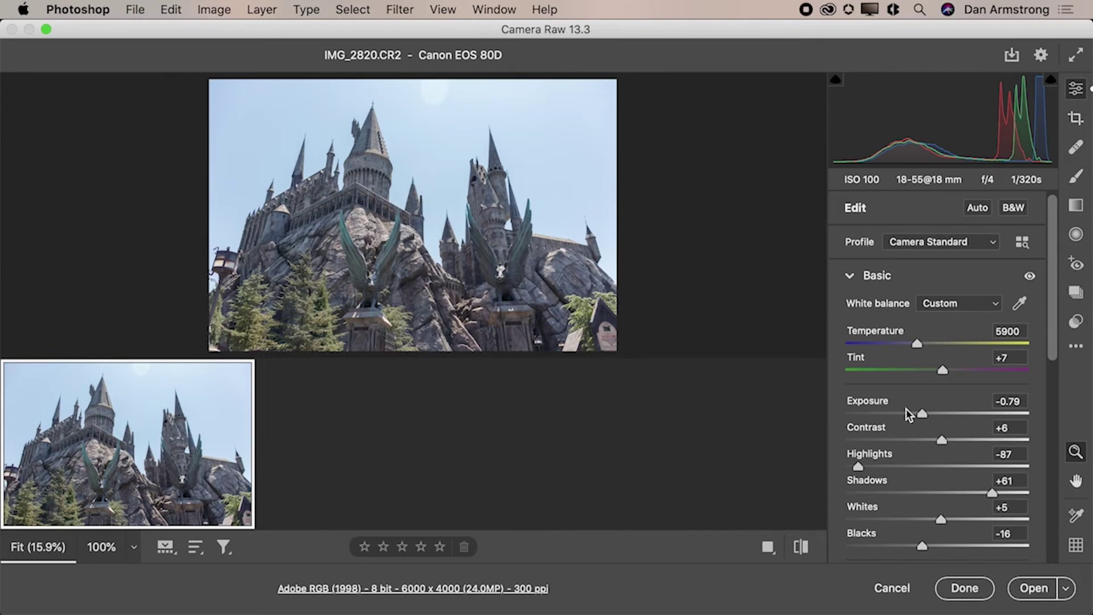
pyautogui.scroll(-3, 861, 404)
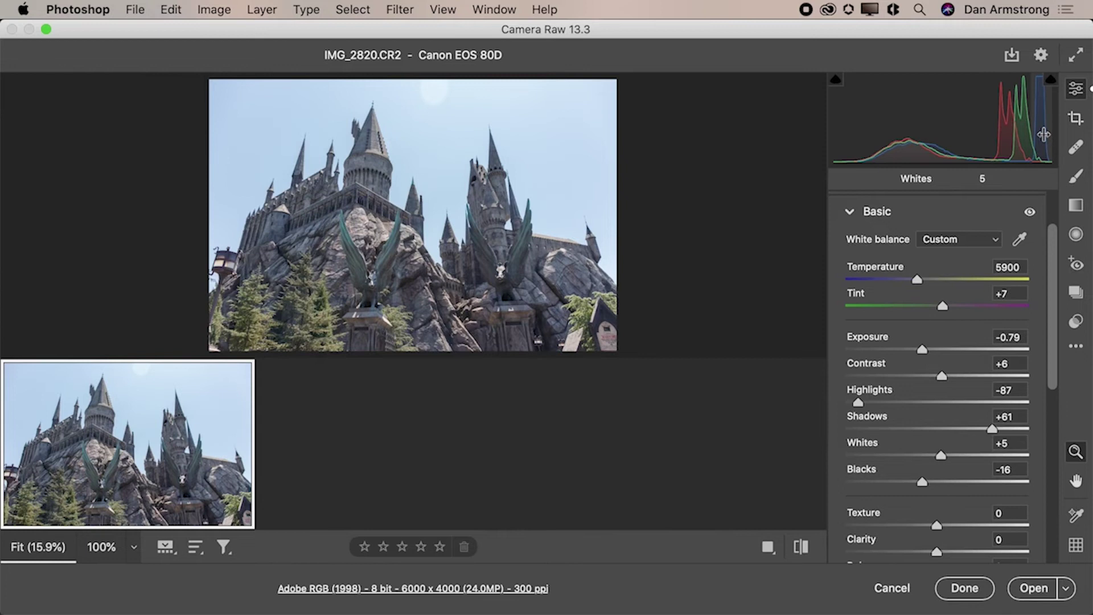
pyautogui.moveTo(939, 149)
pyautogui.mouseDown()
pyautogui.moveTo(969, 149)
pyautogui.moveTo(928, 137)
pyautogui.mouseUp()
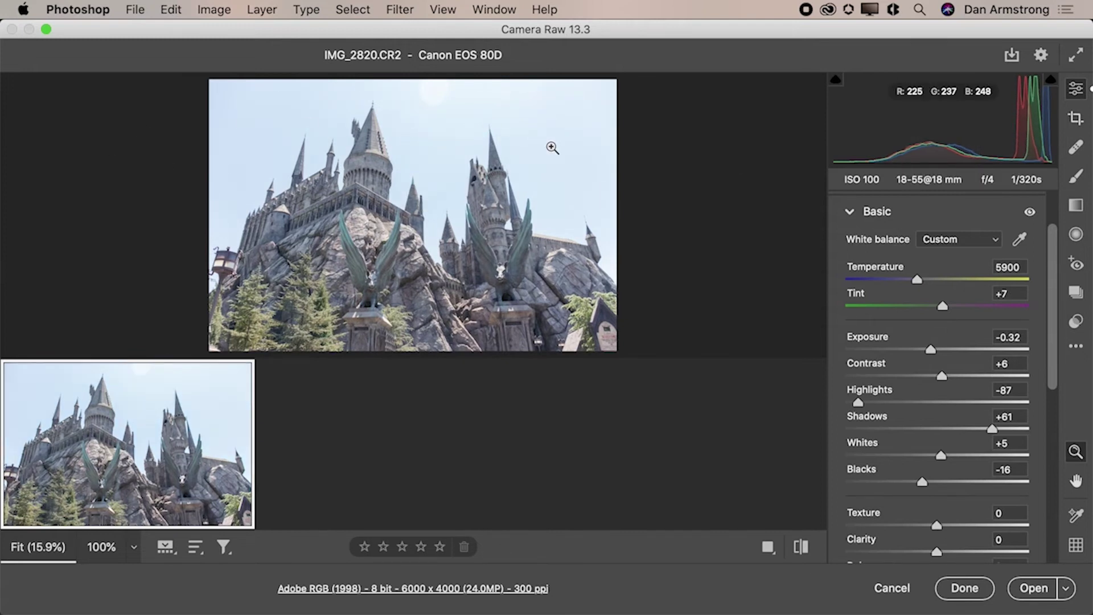
pyautogui.moveTo(1046, 149)
pyautogui.mouseDown()
pyautogui.moveTo(994, 149)
pyautogui.moveTo(1042, 144)
pyautogui.mouseUp()
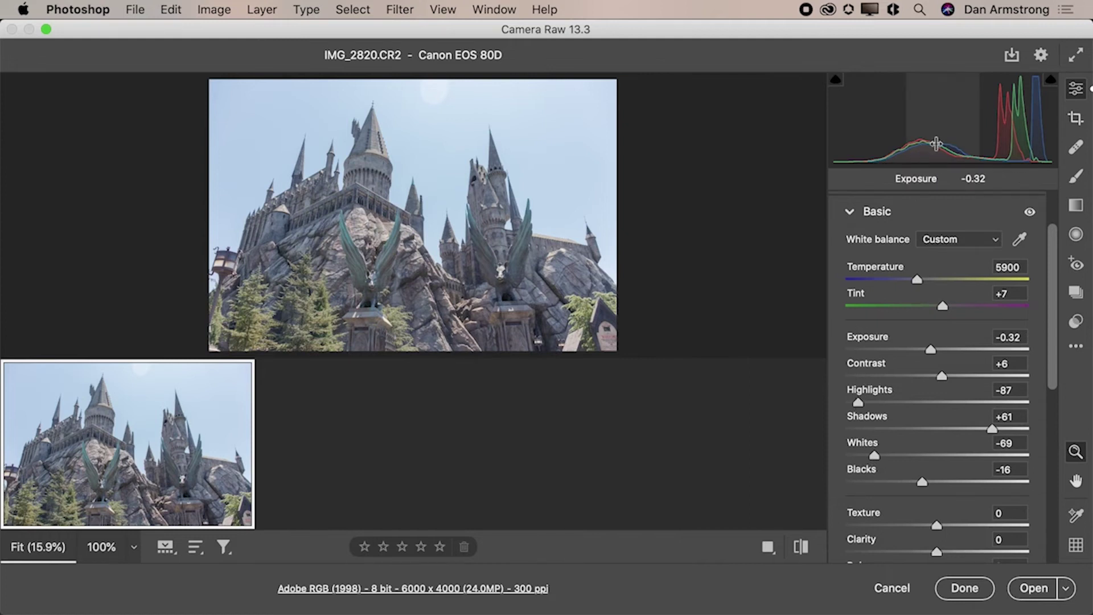
# Set Clarity to +9, Vibrance to +21 and Dehaze to +10 in the Basic adjustments
pyautogui.scroll(-3, 885, 342)
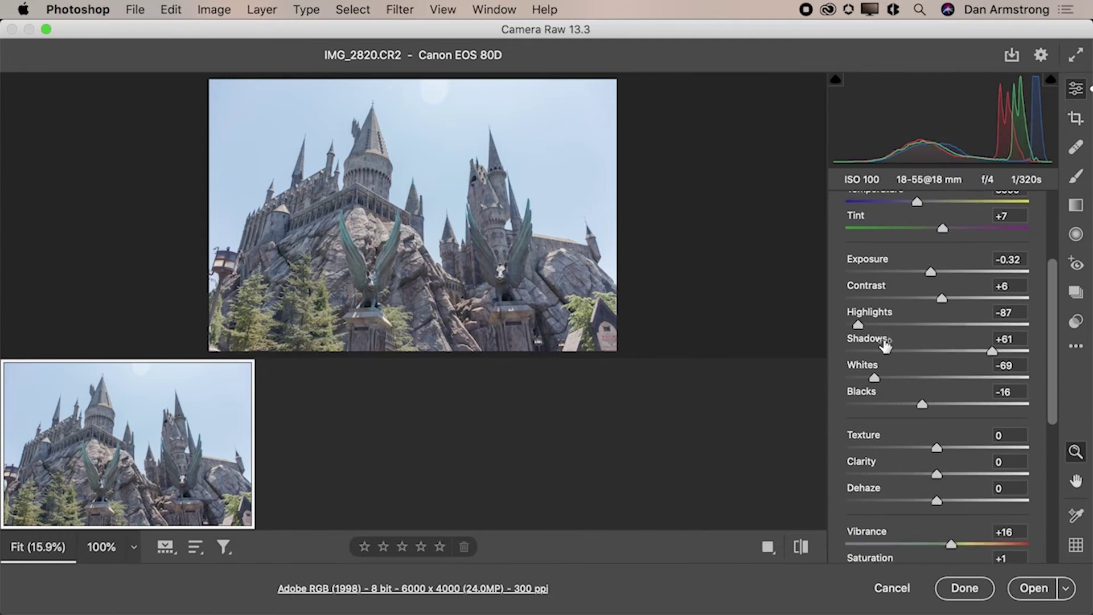
pyautogui.scroll(-5, 885, 345)
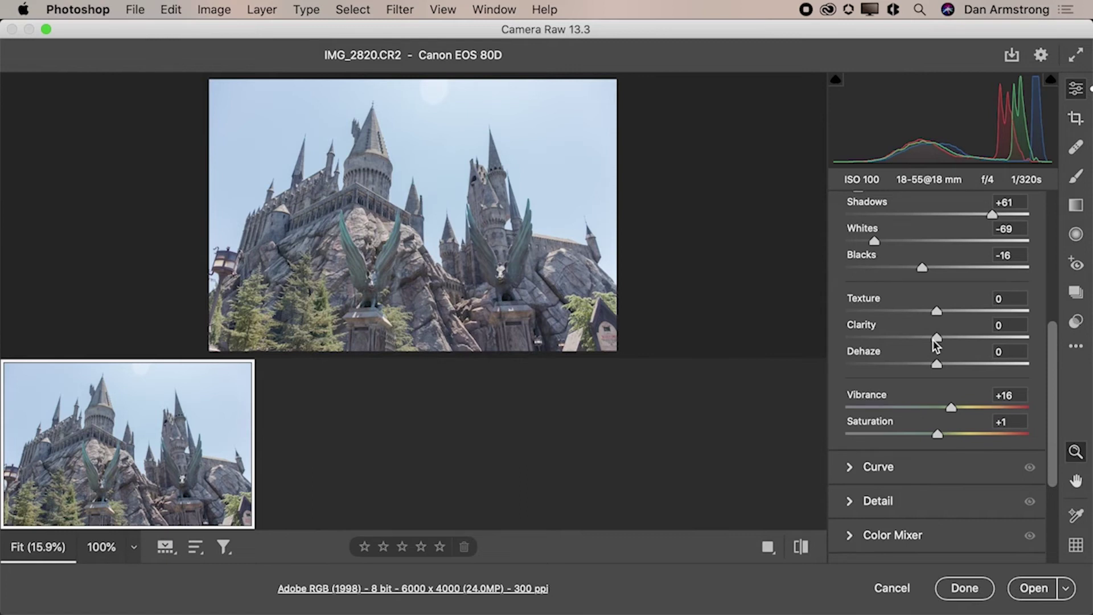
pyautogui.moveTo(933, 338)
pyautogui.mouseDown()
pyautogui.moveTo(958, 337)
pyautogui.moveTo(942, 335)
pyautogui.mouseUp()
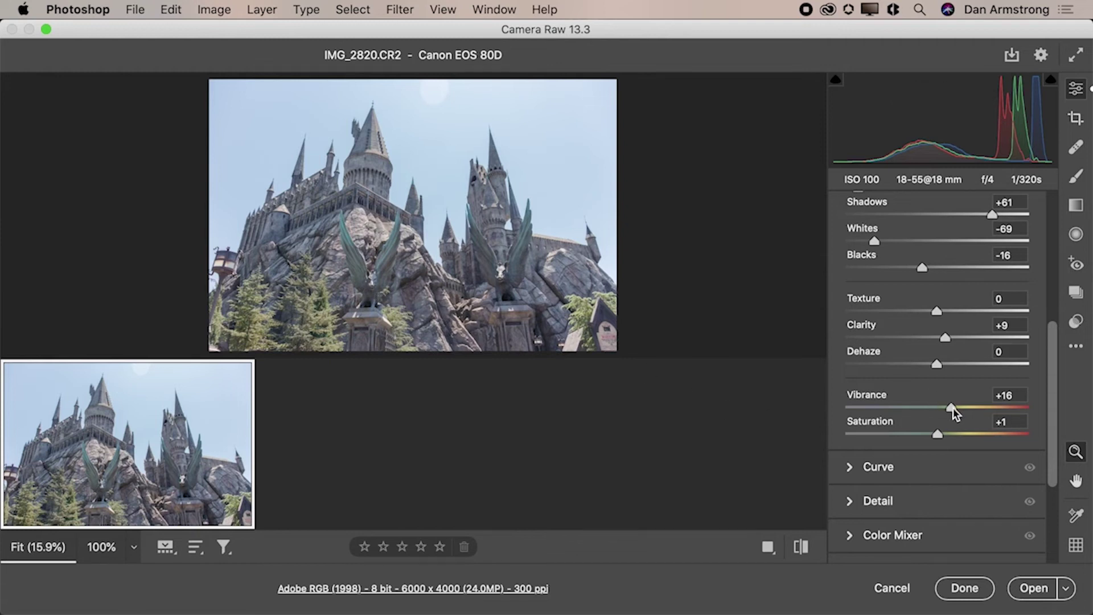
pyautogui.moveTo(952, 408)
pyautogui.mouseDown()
pyautogui.moveTo(968, 408)
pyautogui.moveTo(956, 408)
pyautogui.mouseUp()
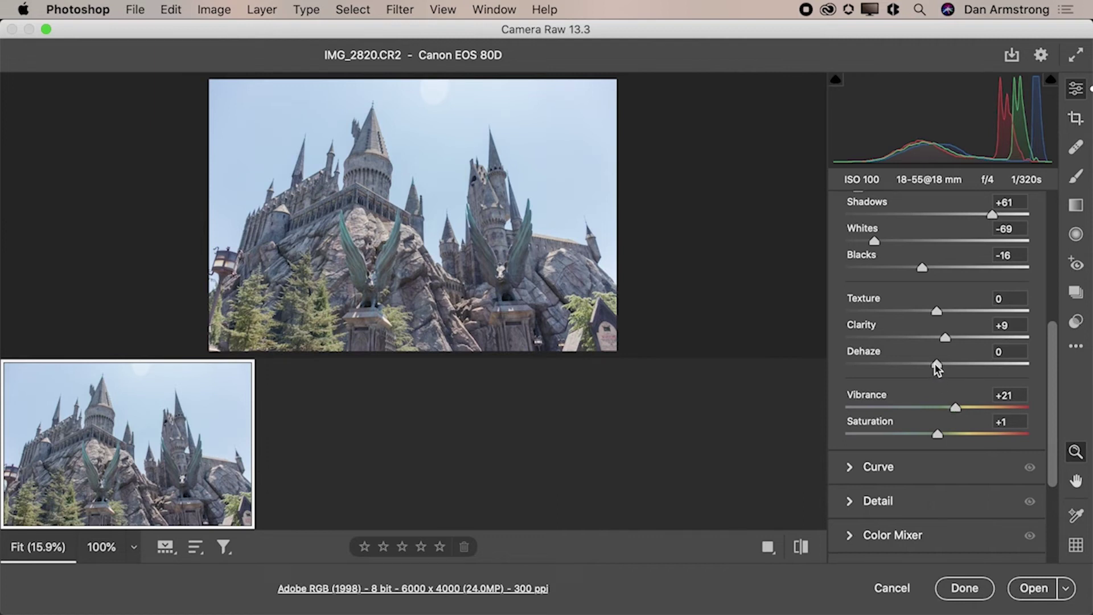
pyautogui.moveTo(934, 363); pyautogui.dragTo(943, 363)
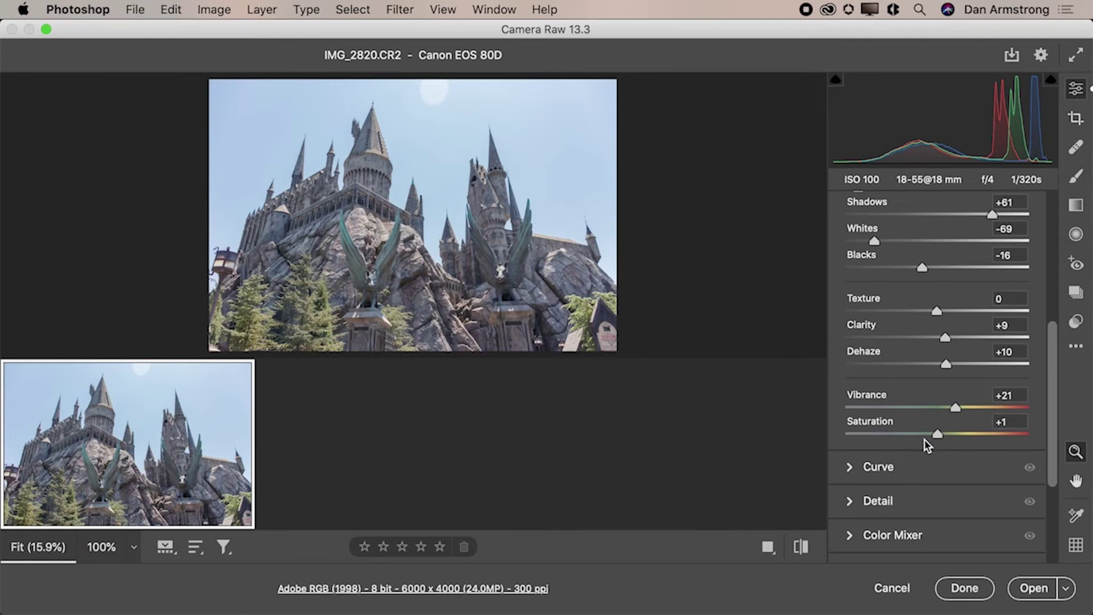
# Boost the sky's colour with the Color Mixer's targeted saturation adjustment, bringing Aquas to +6 and Blues to +61
pyautogui.scroll(-5, 926, 443)
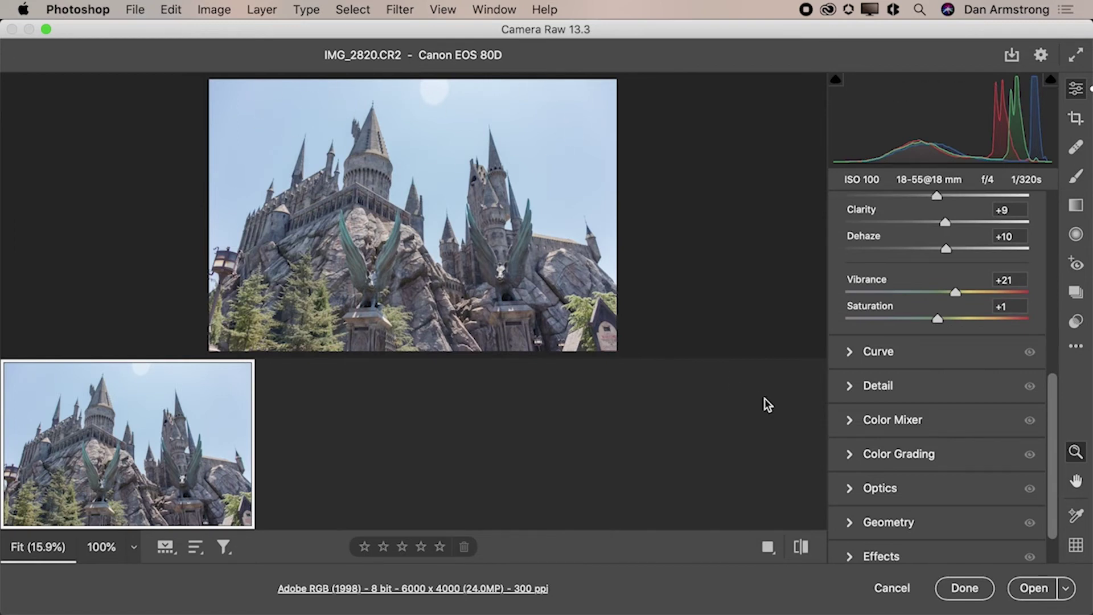
pyautogui.click(851, 420)
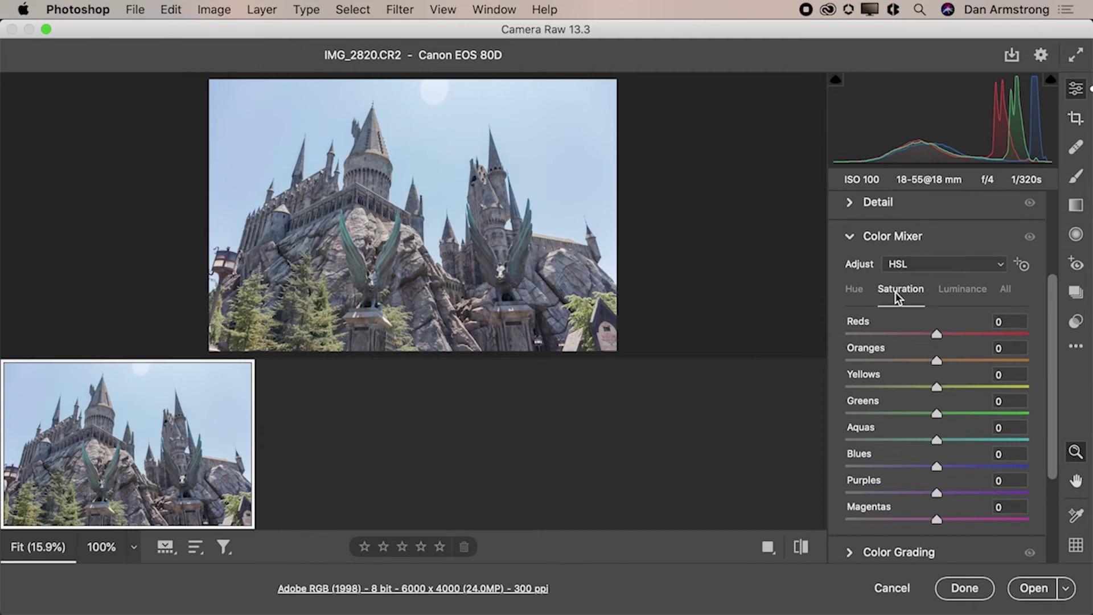
pyautogui.click(1022, 265)
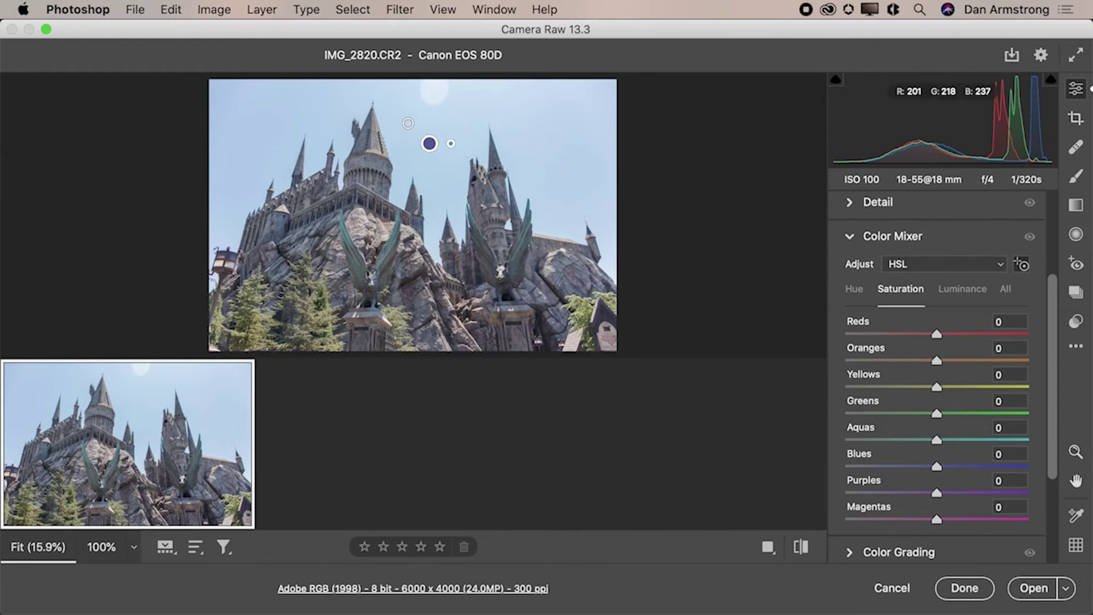
pyautogui.moveTo(408, 123); pyautogui.dragTo(461, 131)
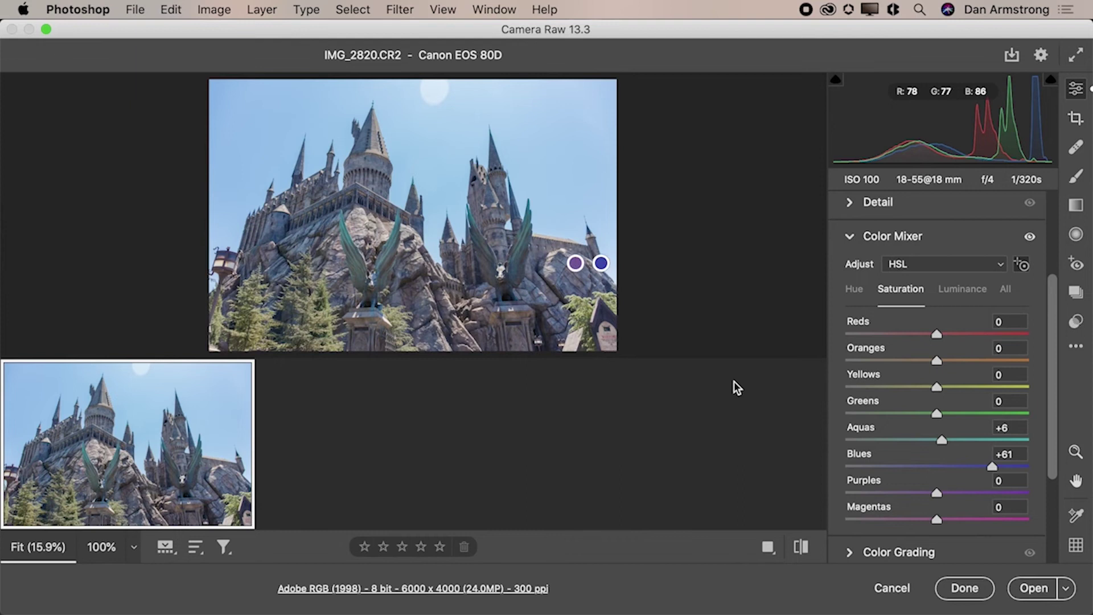
# Darken the photo's edges with a Vignetting effect of -24
pyautogui.click(852, 239)
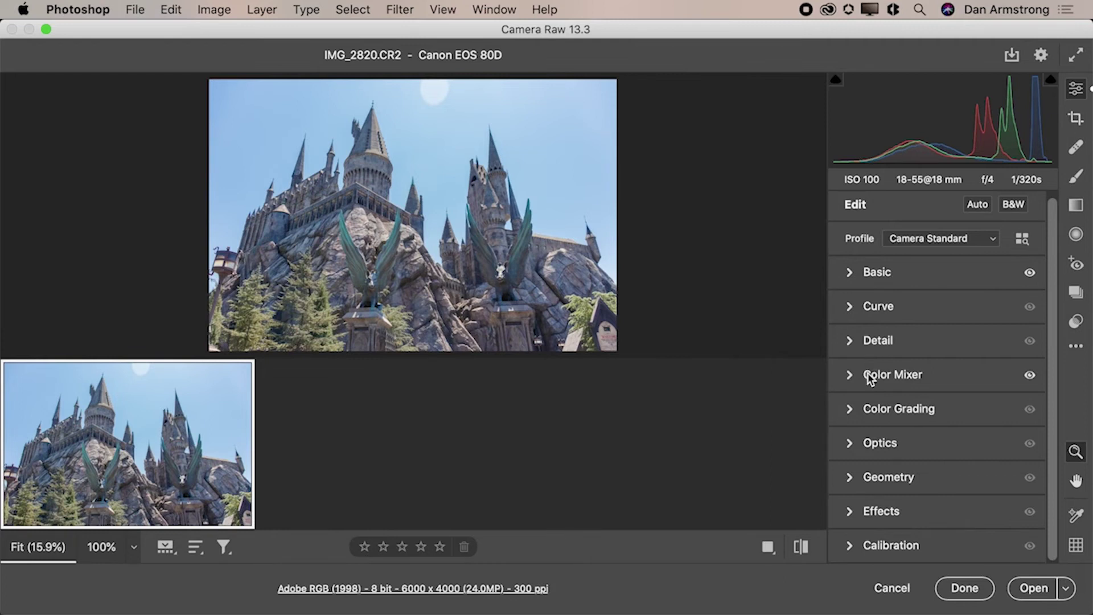
pyautogui.click(849, 510)
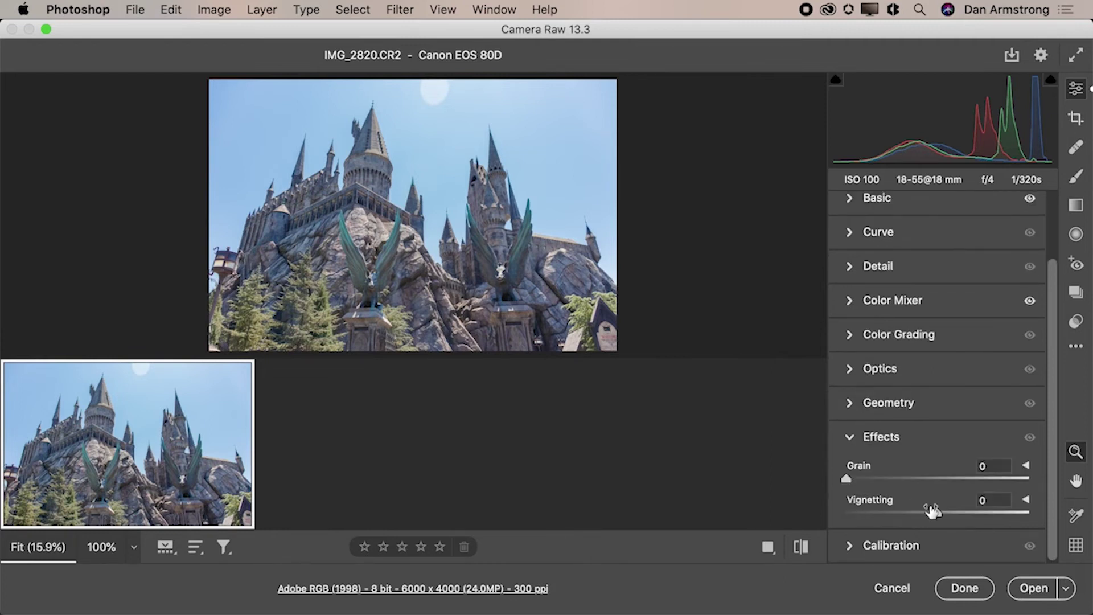
pyautogui.moveTo(936, 513); pyautogui.dragTo(917, 514)
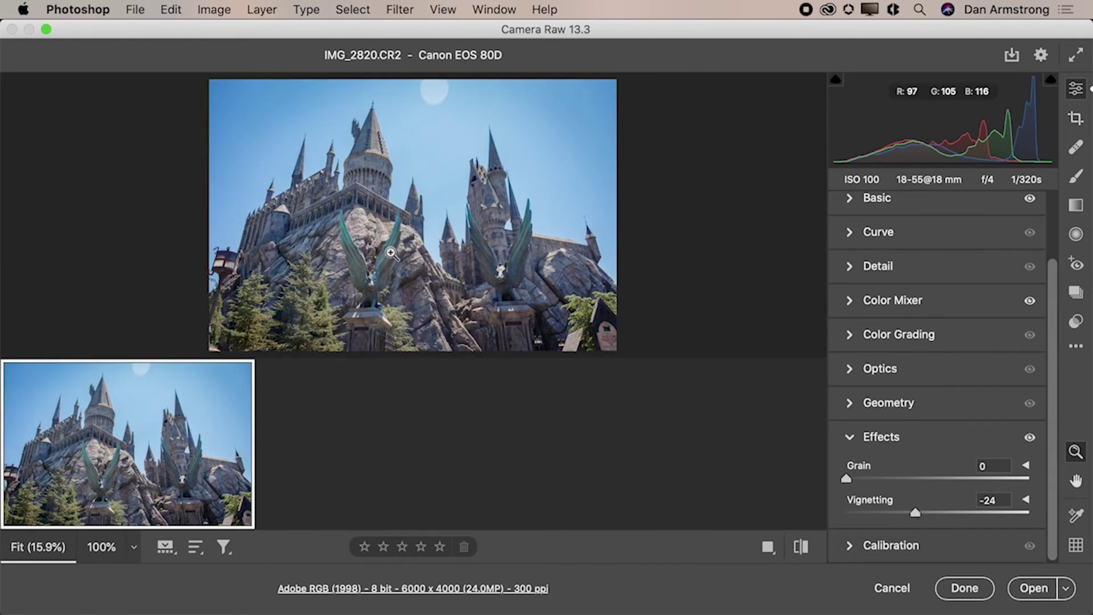
# Set the Basic Temperature to 6400 and Shadows to +71
pyautogui.click(855, 203)
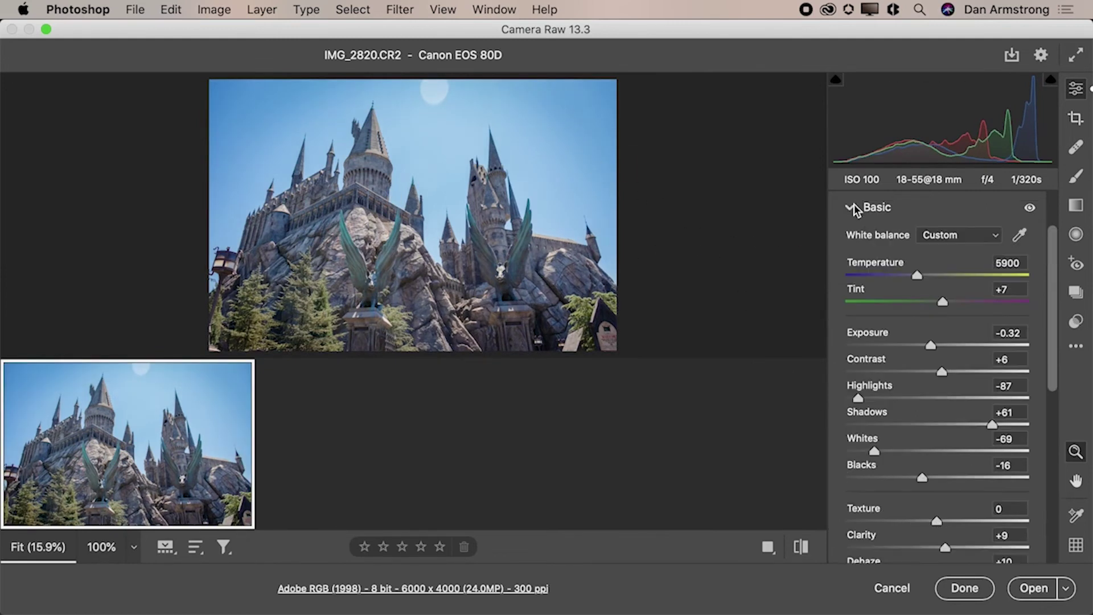
pyautogui.moveTo(920, 278); pyautogui.dragTo(928, 275)
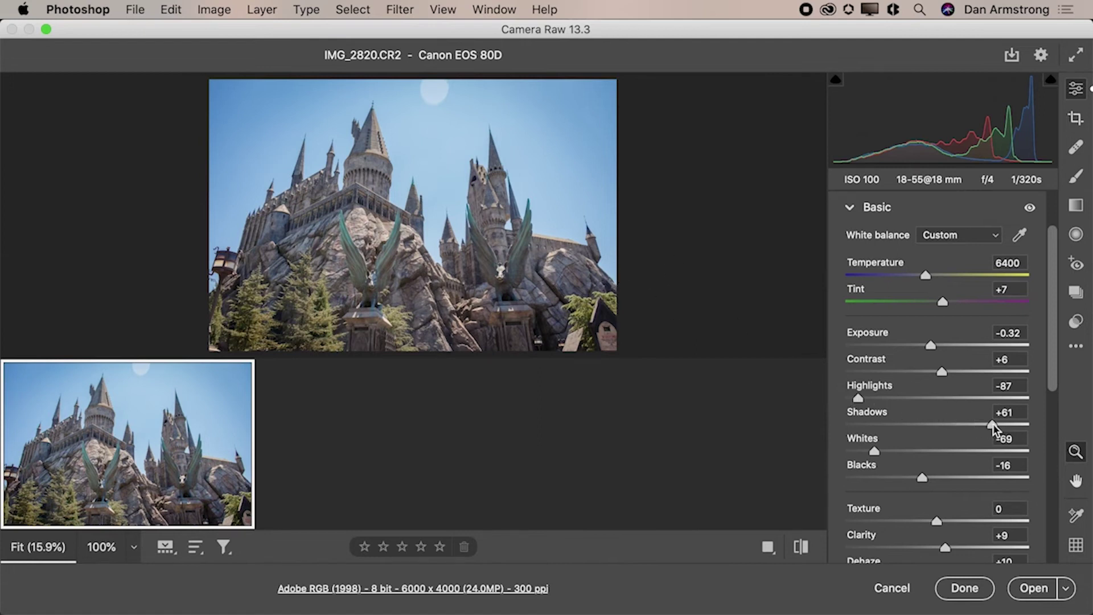
pyautogui.moveTo(992, 426); pyautogui.dragTo(1002, 424)
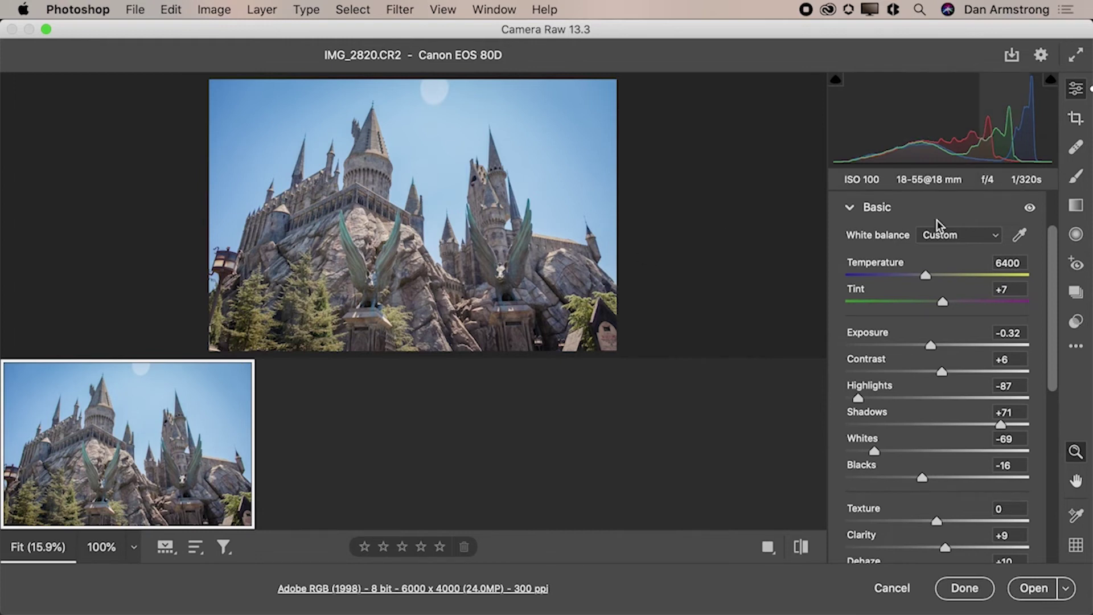
# Review the Color Mixer saturation settings and the other adjustment groups, and examine the rocks beside the boar statue at 100%
pyautogui.scroll(-10, 905, 464)
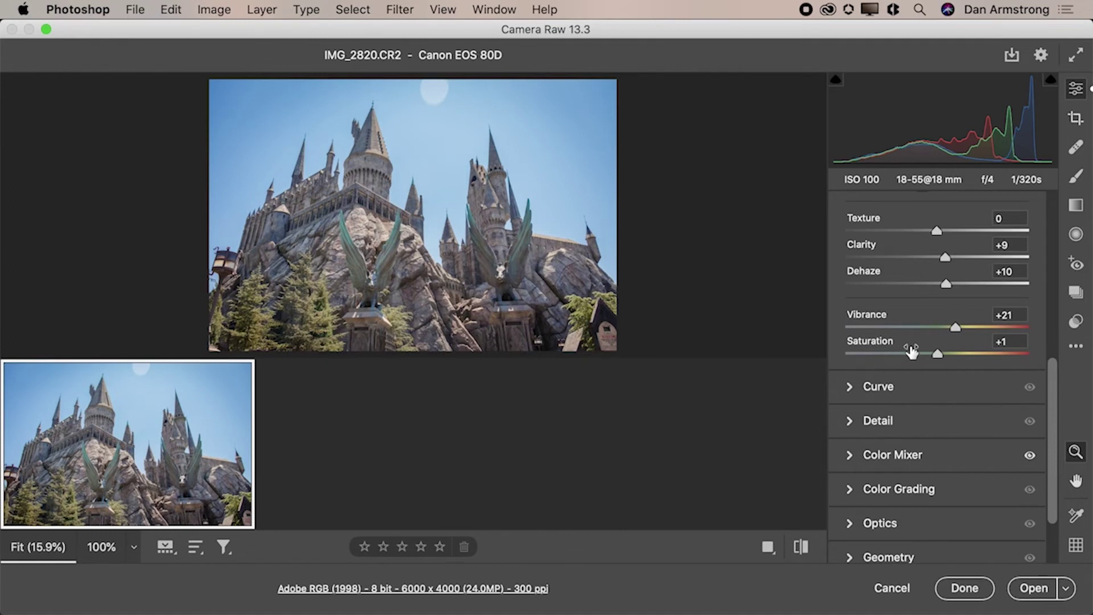
pyautogui.click(849, 455)
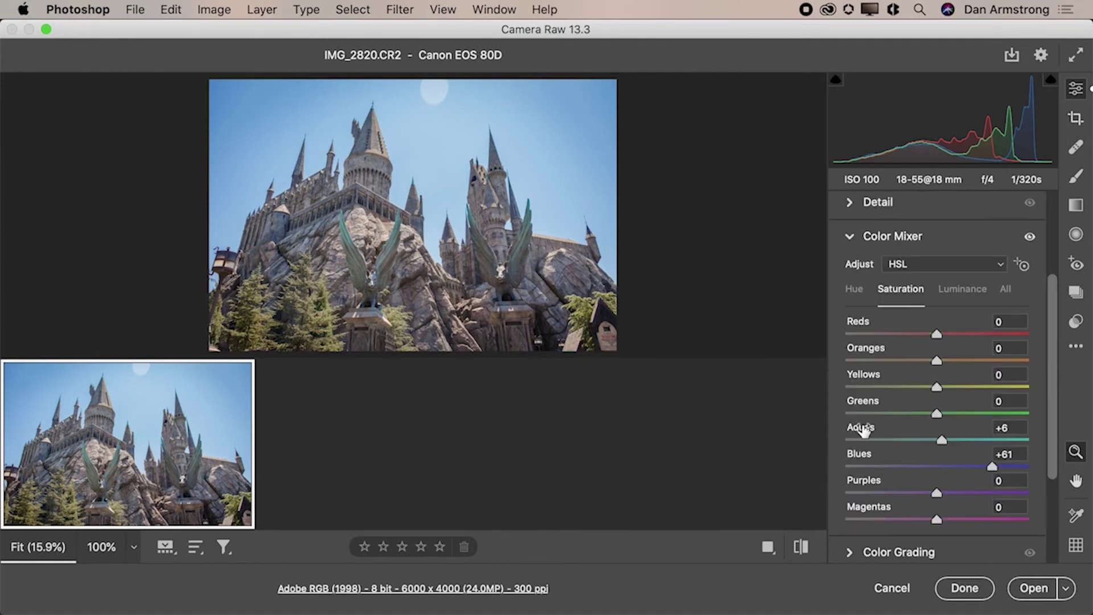
pyautogui.scroll(1, 898, 451)
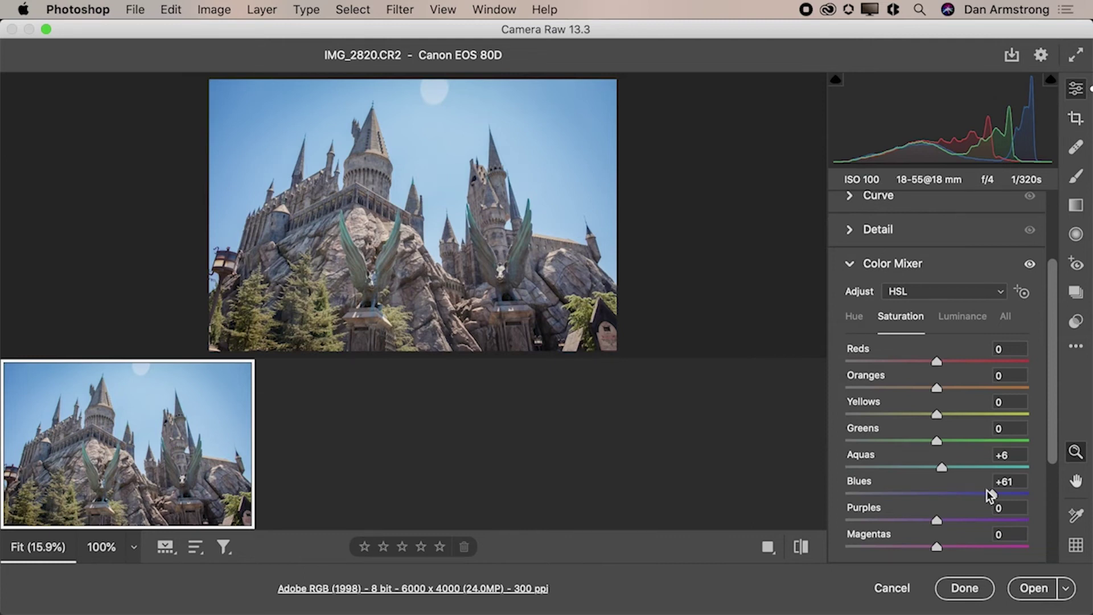
pyautogui.scroll(-5, 932, 467)
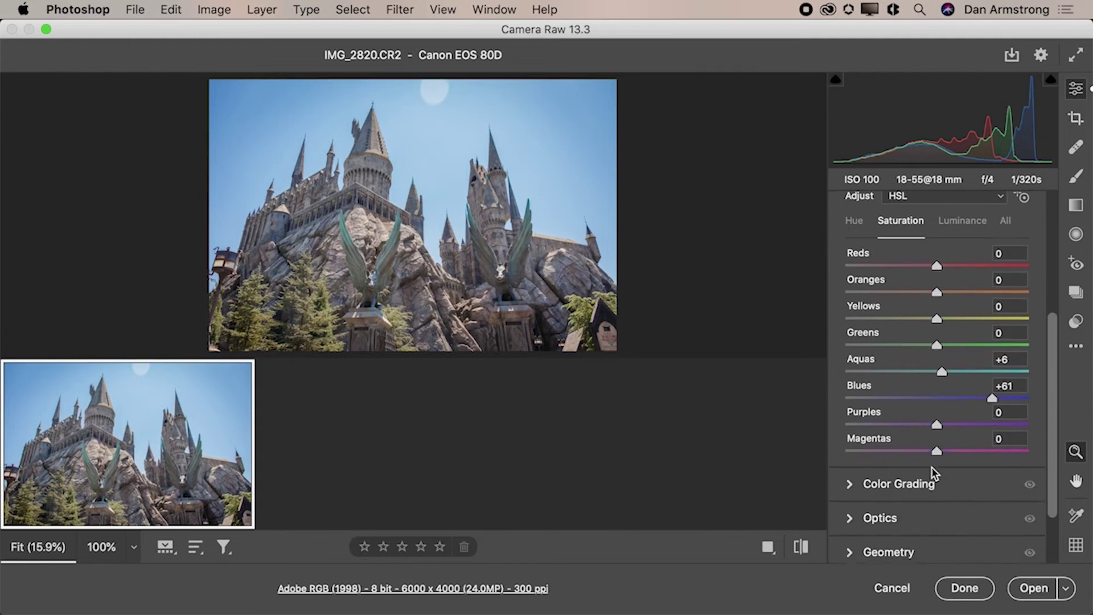
pyautogui.scroll(-2, 931, 467)
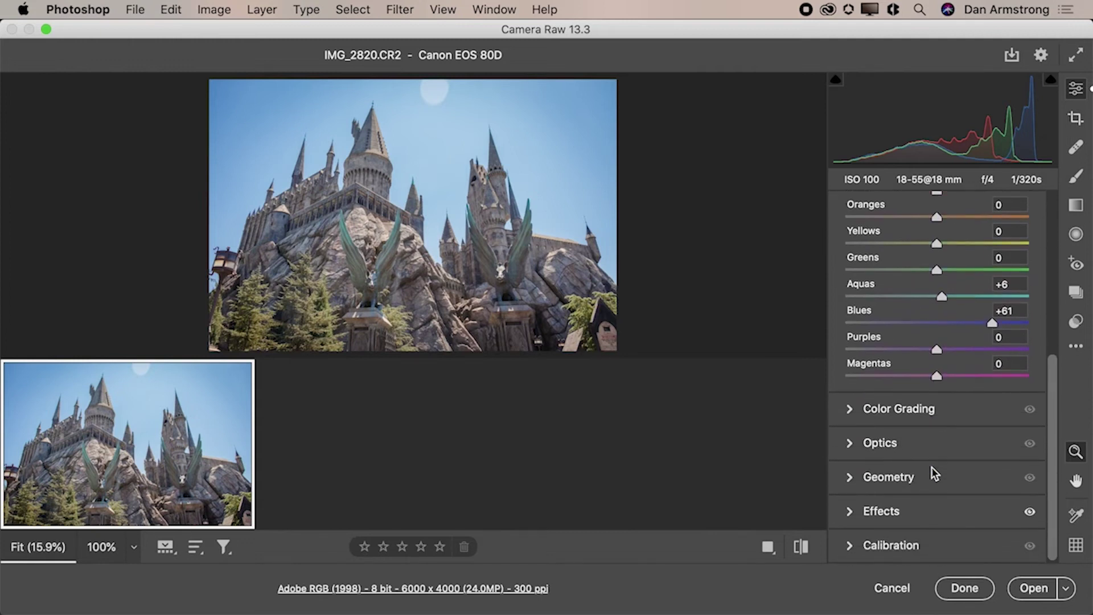
pyautogui.scroll(4, 931, 466)
pyautogui.scroll(6, 931, 467)
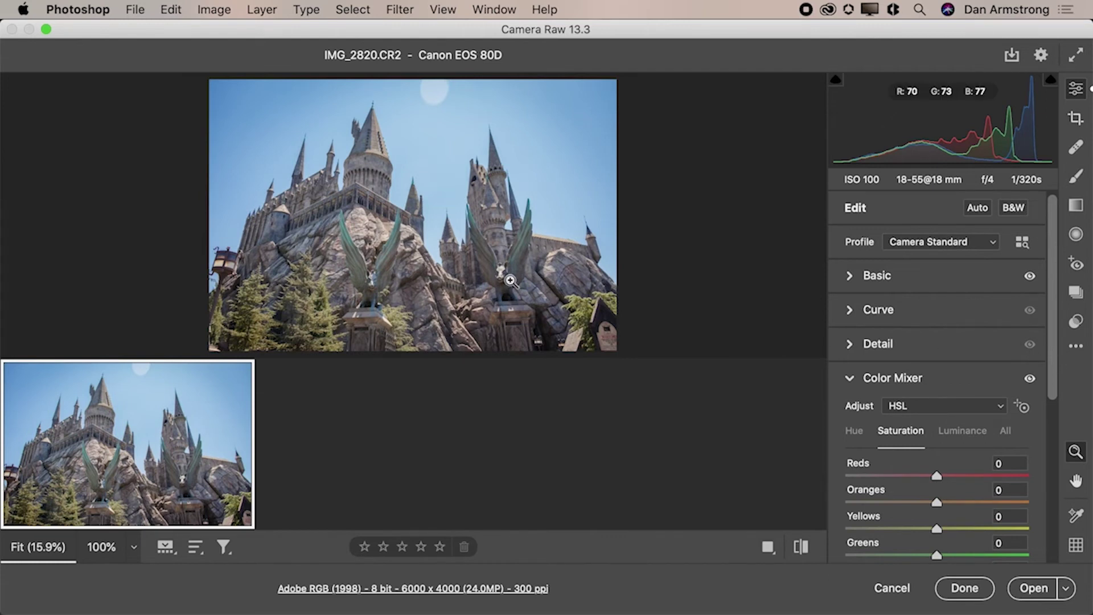
pyautogui.click(468, 293)
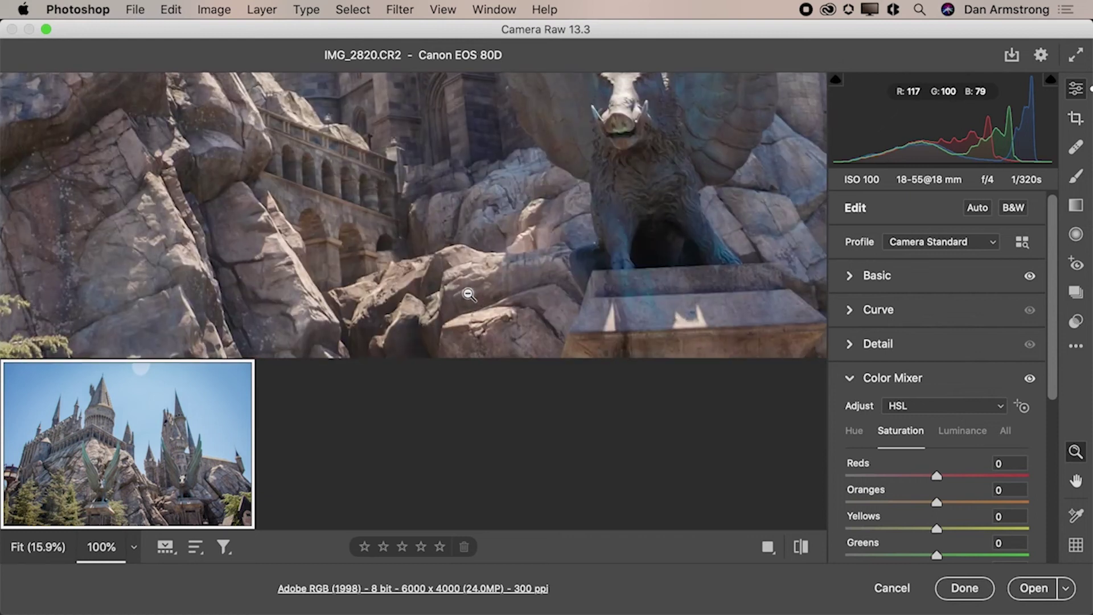
# Check the castle towers and sky at 100%, return to the full photo and finish the raw edit
pyautogui.scroll(3, 427, 222)
pyautogui.scroll(3, 427, 222)
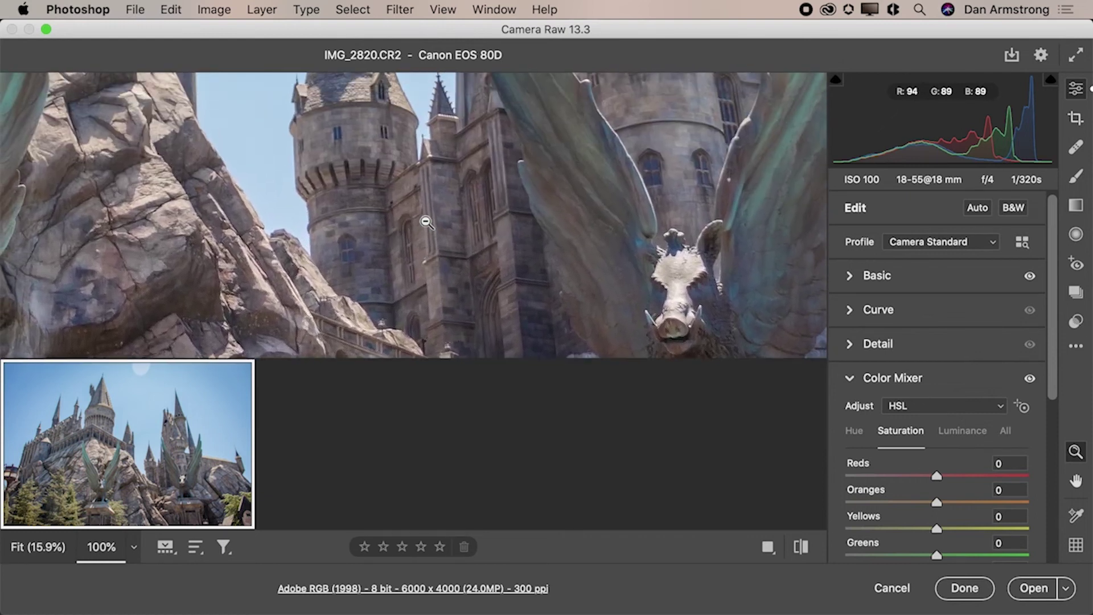
pyautogui.scroll(2, 427, 222)
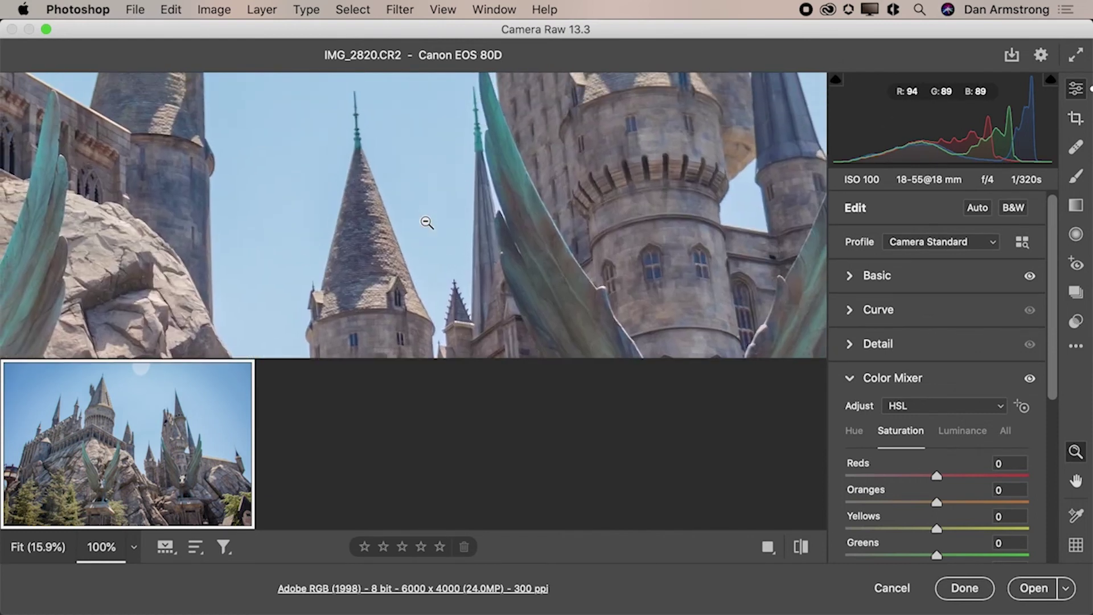
pyautogui.scroll(5, 427, 222)
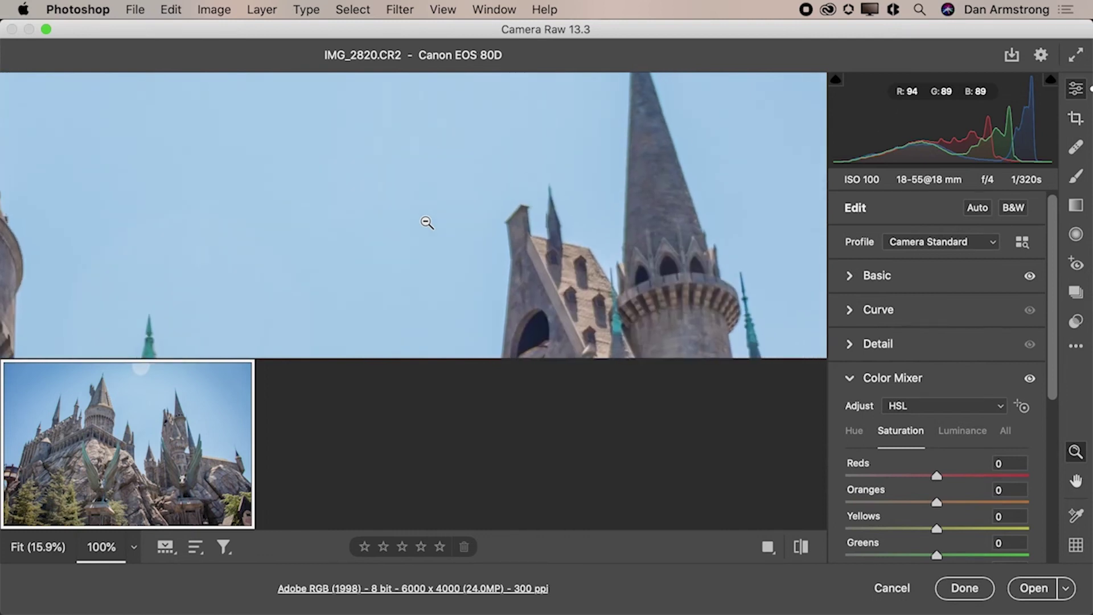
pyautogui.keyDown('alt'); pyautogui.click(426, 222); pyautogui.keyUp('alt')
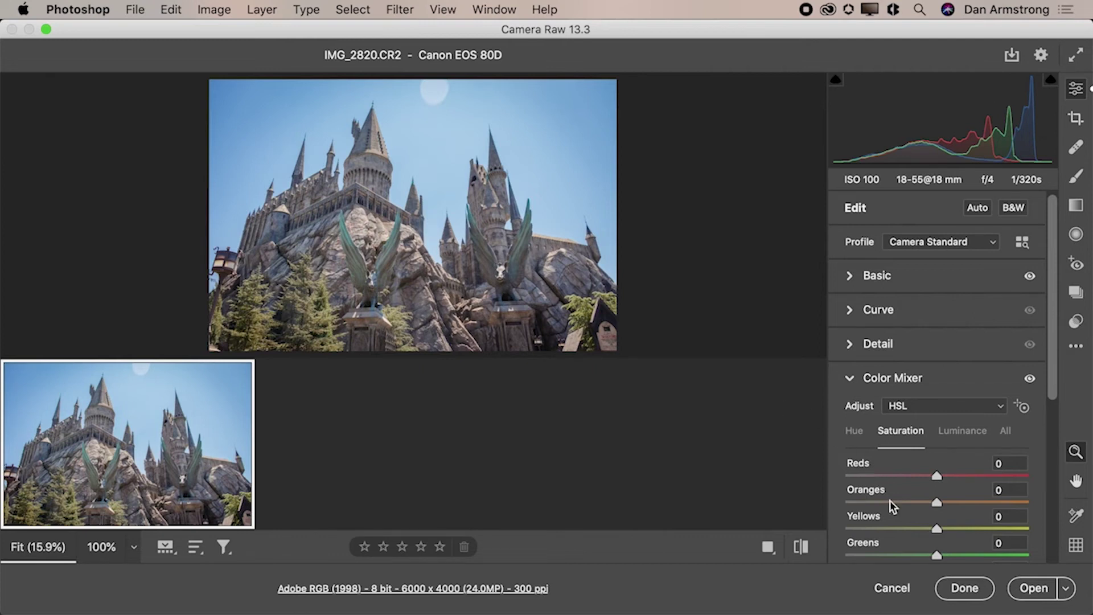
pyautogui.click(968, 589)
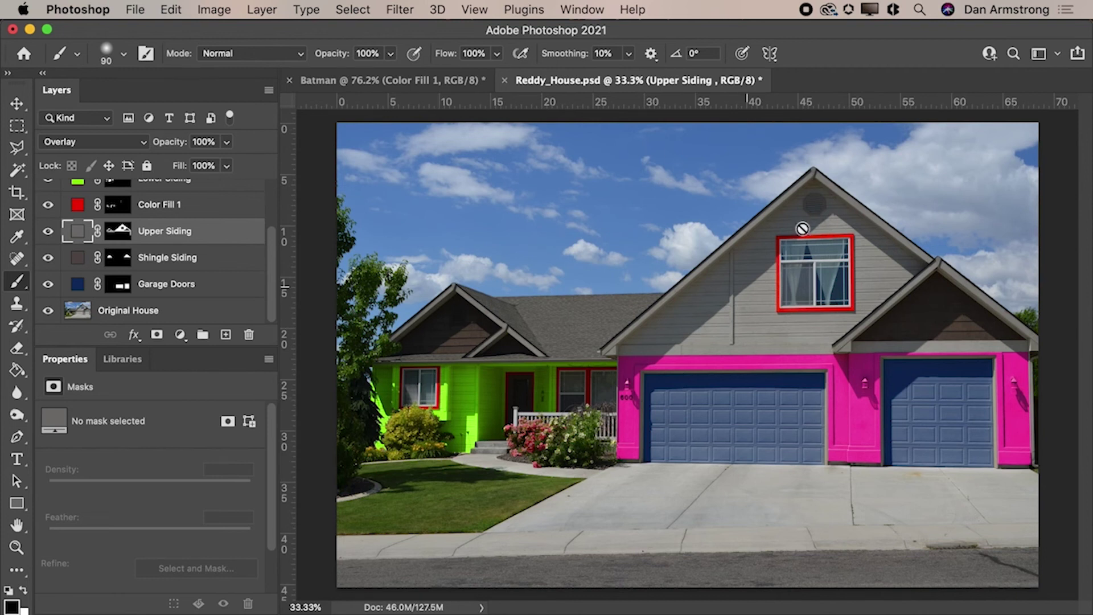
pyautogui.click(395, 9)
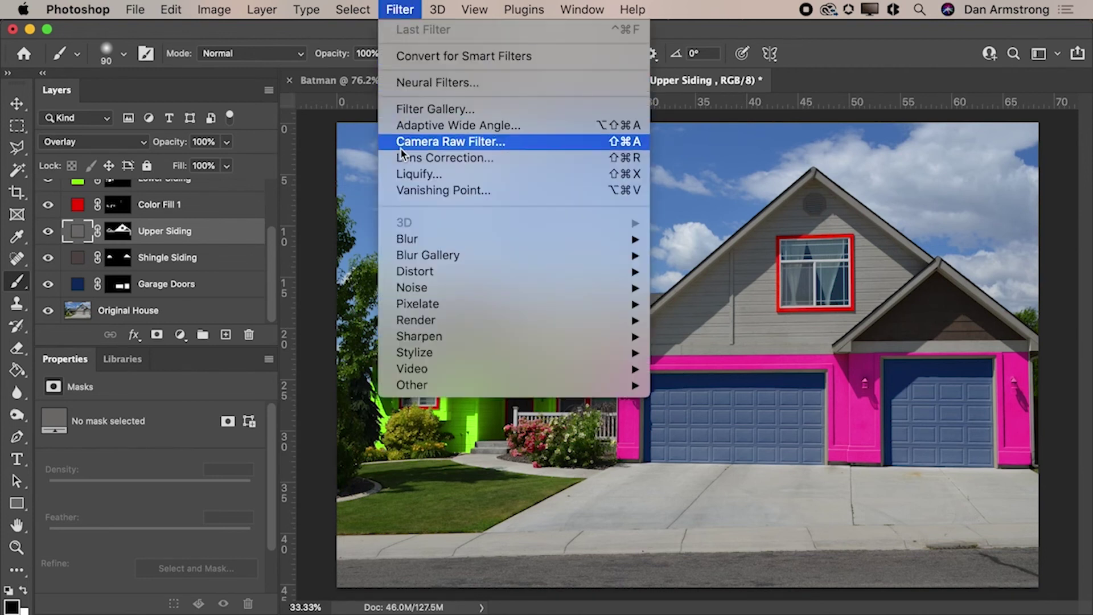
pyautogui.click(527, 147)
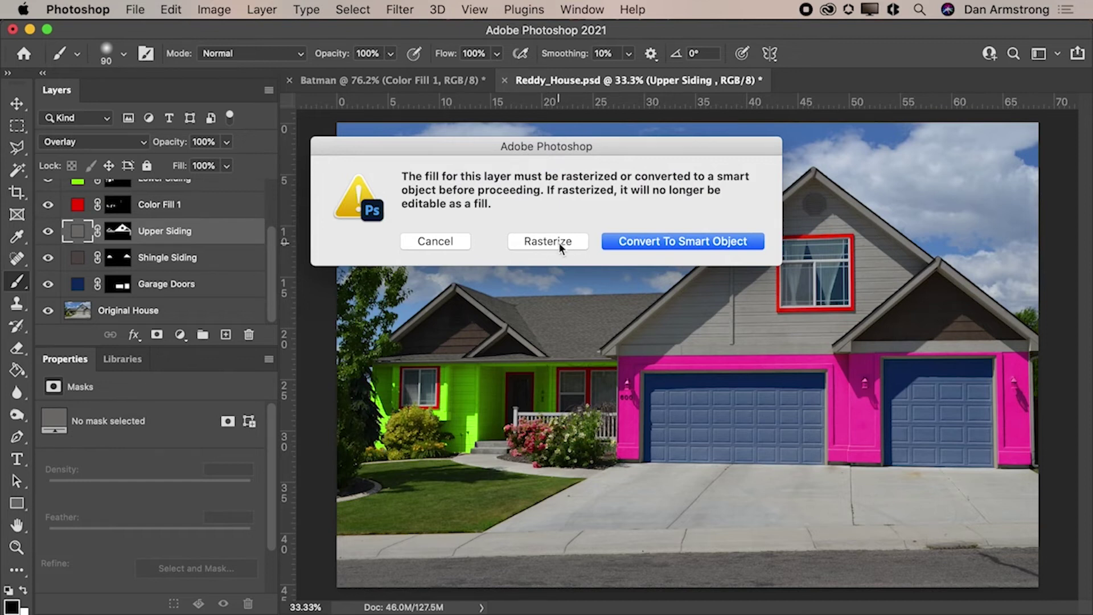
pyautogui.click(619, 242)
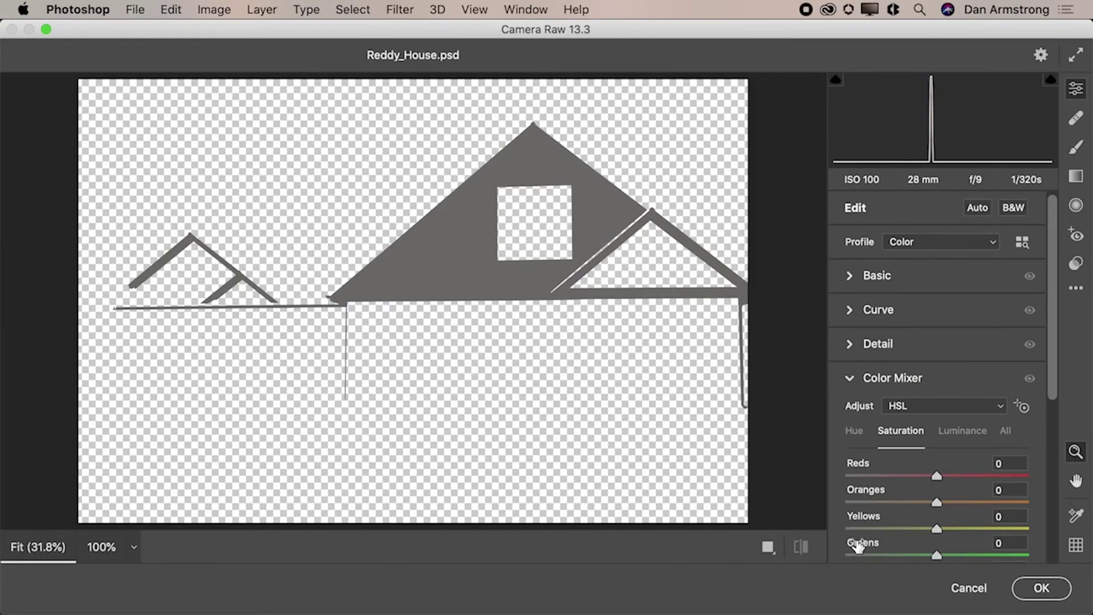
pyautogui.click(968, 586)
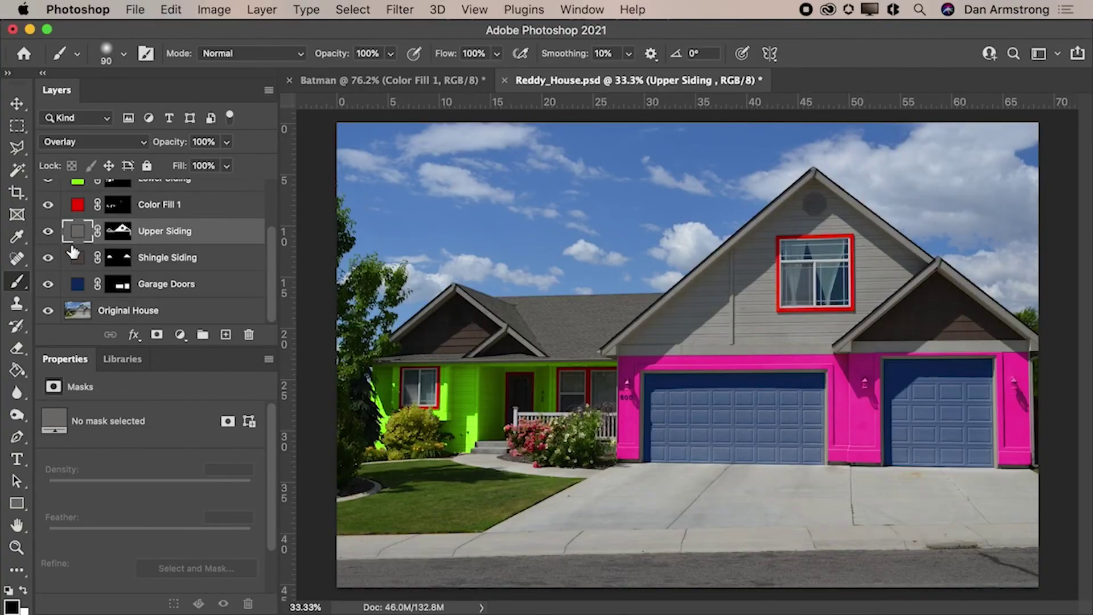
# Show the Sample Colors layer and select it
pyautogui.scroll(3, 65, 233)
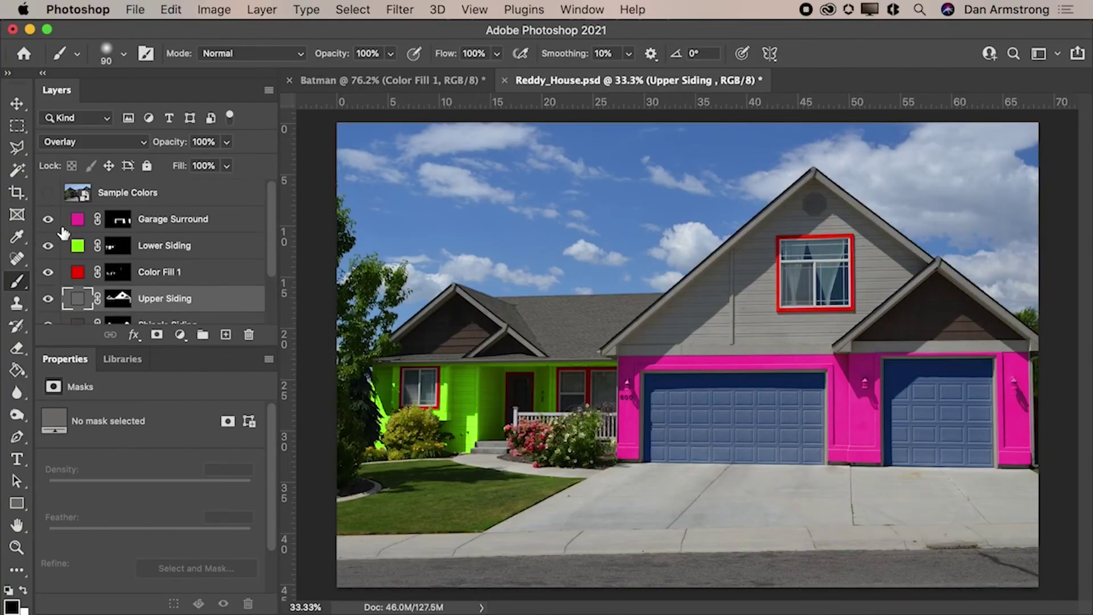
pyautogui.click(48, 194)
pyautogui.click(155, 194)
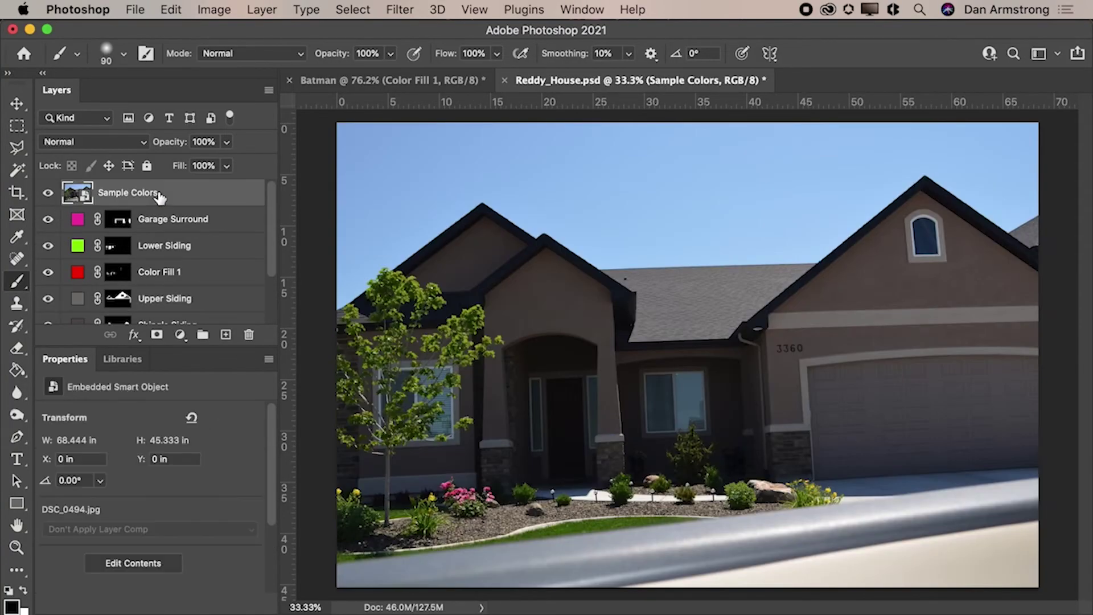
# Apply a Camera Raw Filter to the Sample Colors layer with Exposure +0.65, Whites -58 and Shadows +66
pyautogui.click(426, 9)
pyautogui.click(432, 142)
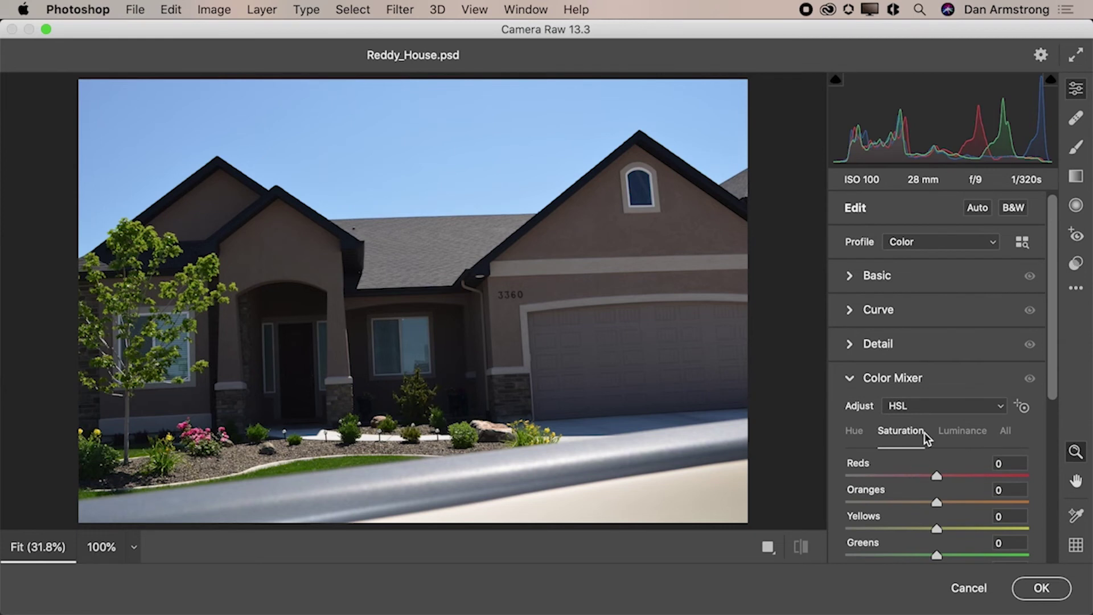
pyautogui.click(846, 276)
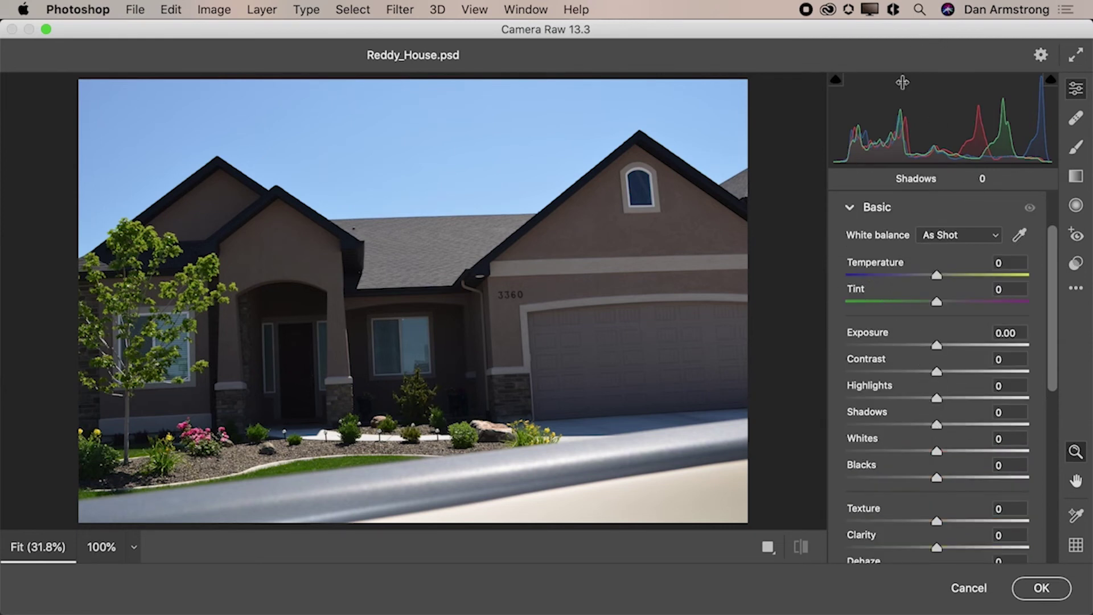
pyautogui.moveTo(908, 143); pyautogui.dragTo(931, 144)
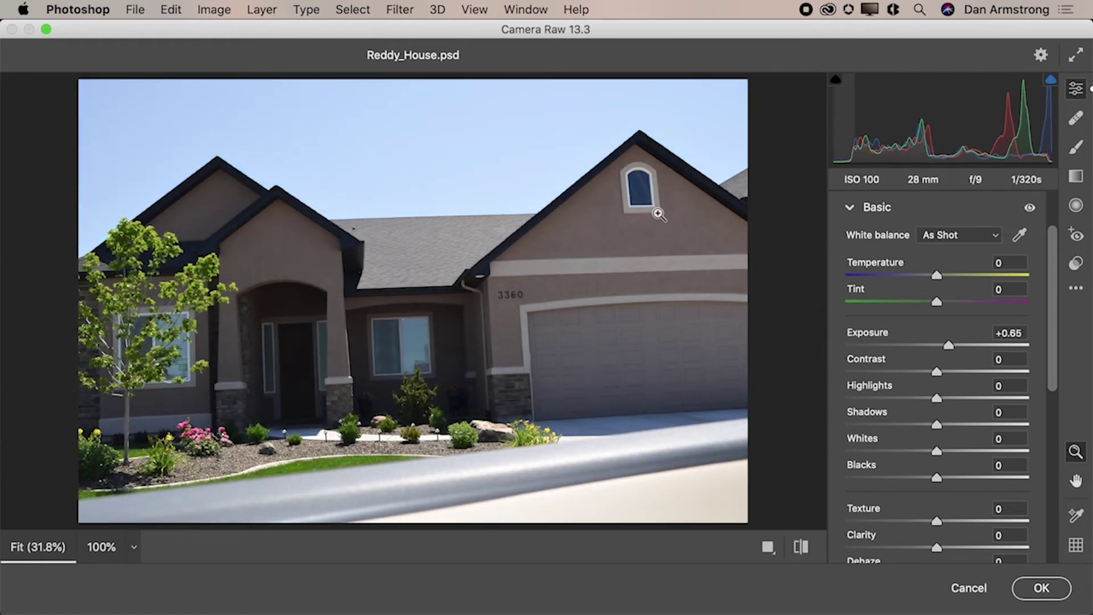
pyautogui.moveTo(1044, 141); pyautogui.dragTo(1019, 142)
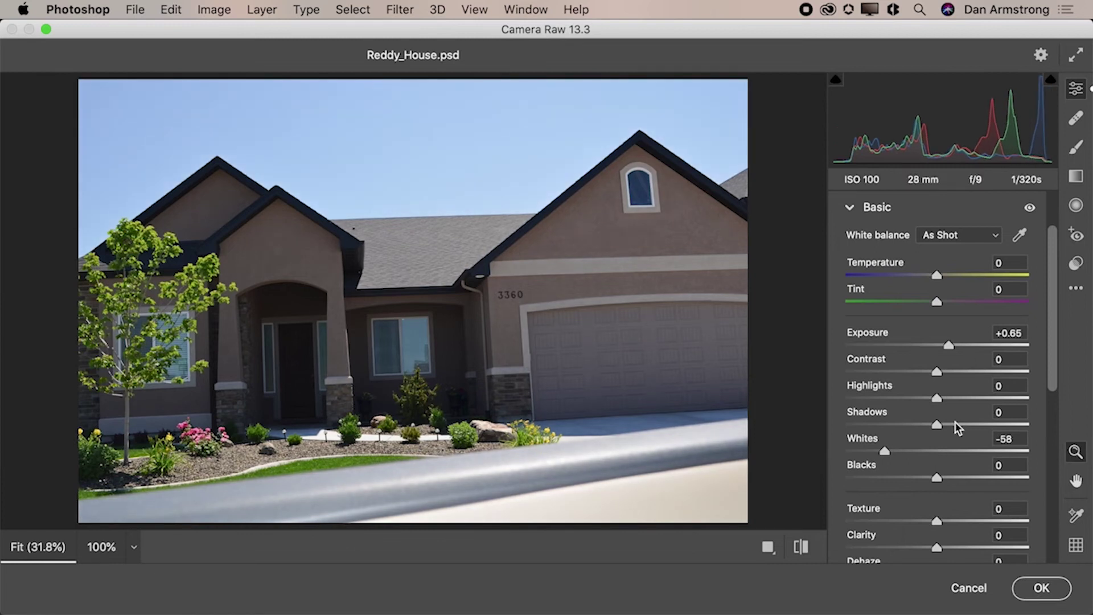
pyautogui.moveTo(936, 426); pyautogui.dragTo(996, 420)
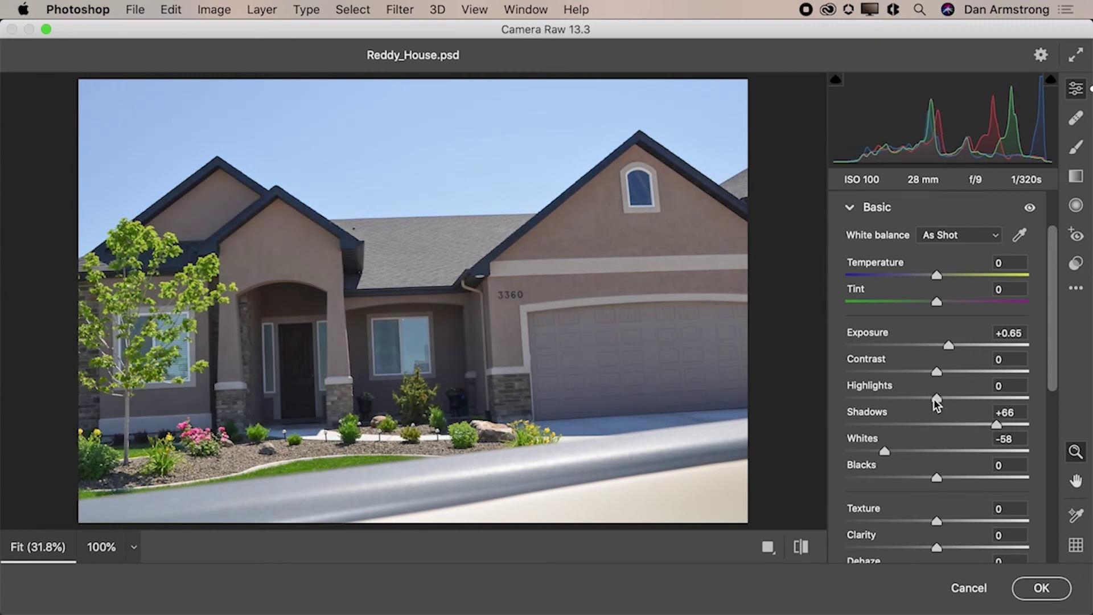
pyautogui.click(1041, 587)
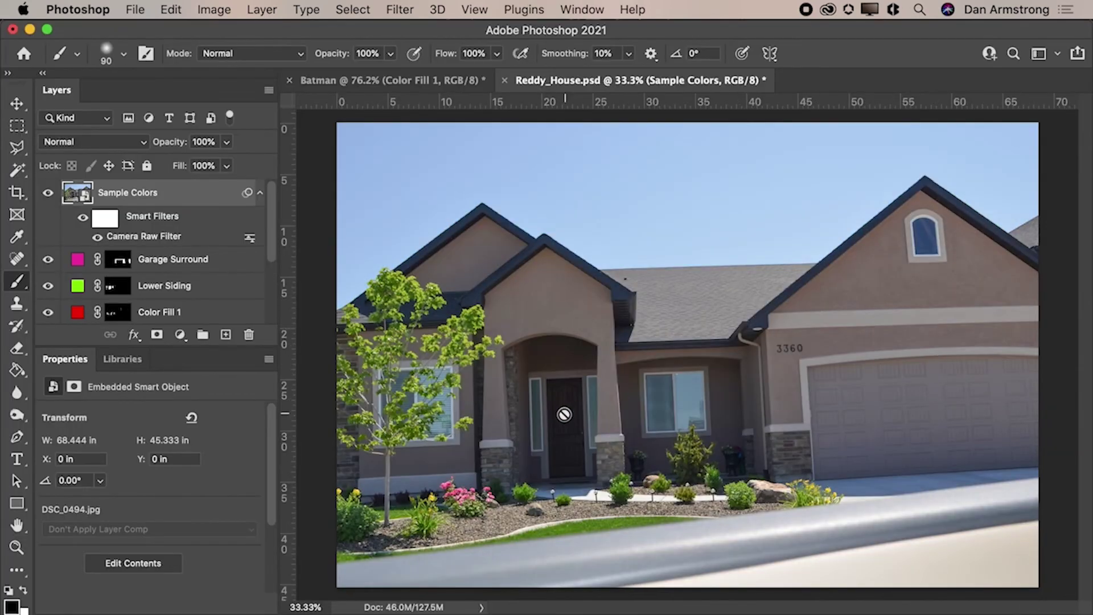
# Compare the Sample Colors photo with and without its smart filters, and check the Camera Raw Filter's blending options
pyautogui.click(83, 218)
pyautogui.click(82, 219)
pyautogui.doubleClick(249, 238)
pyautogui.click(805, 251)
# Reopen the Camera Raw Filter on the Sample Colors layer and review its Basic settings
pyautogui.doubleClick(153, 235)
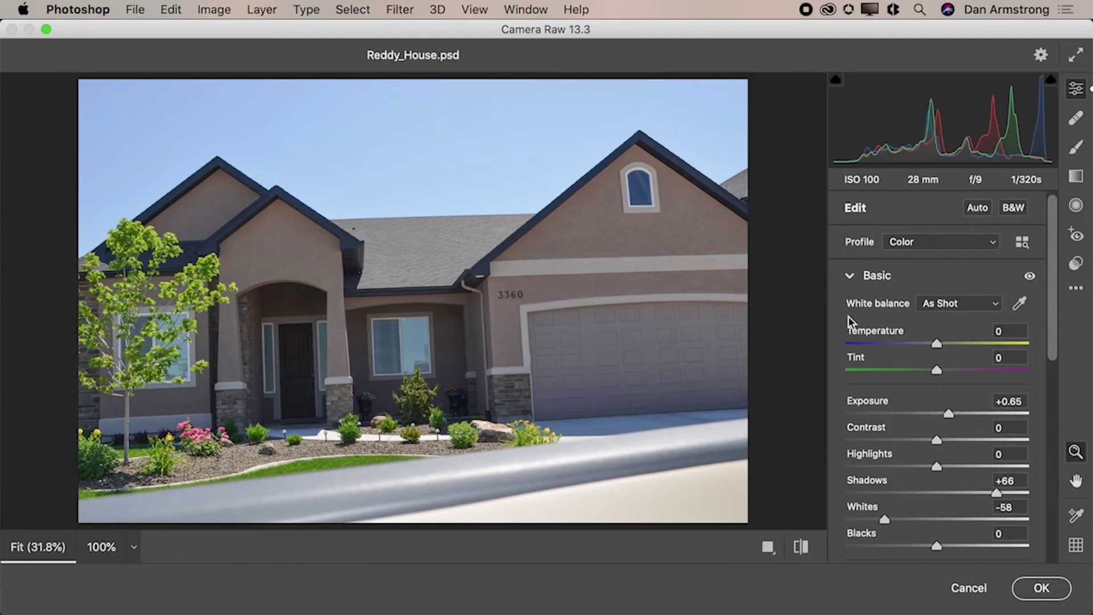
pyautogui.scroll(-2, 887, 437)
pyautogui.scroll(-3, 887, 437)
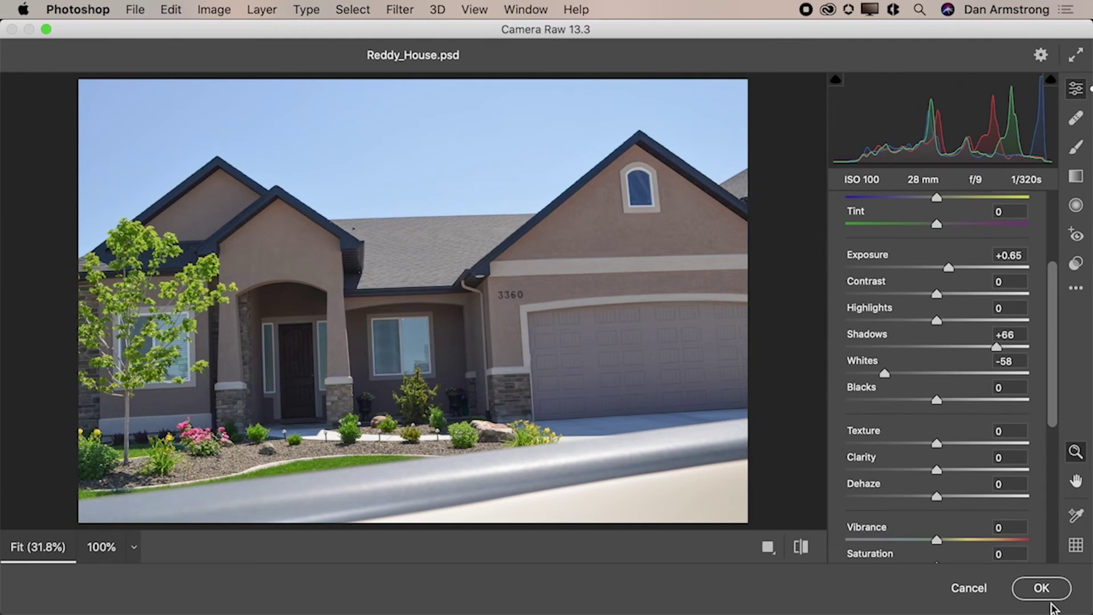
pyautogui.click(1042, 588)
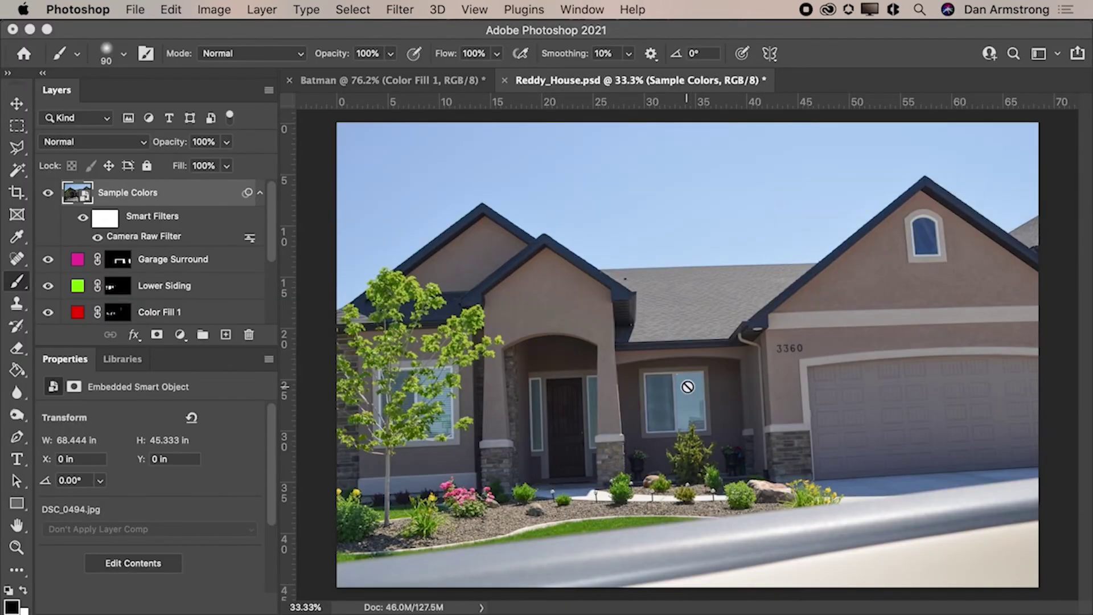
# Glance at the Batman document, return to Reddy_House.psd and hide the Sample Colors layer
pyautogui.click(376, 80)
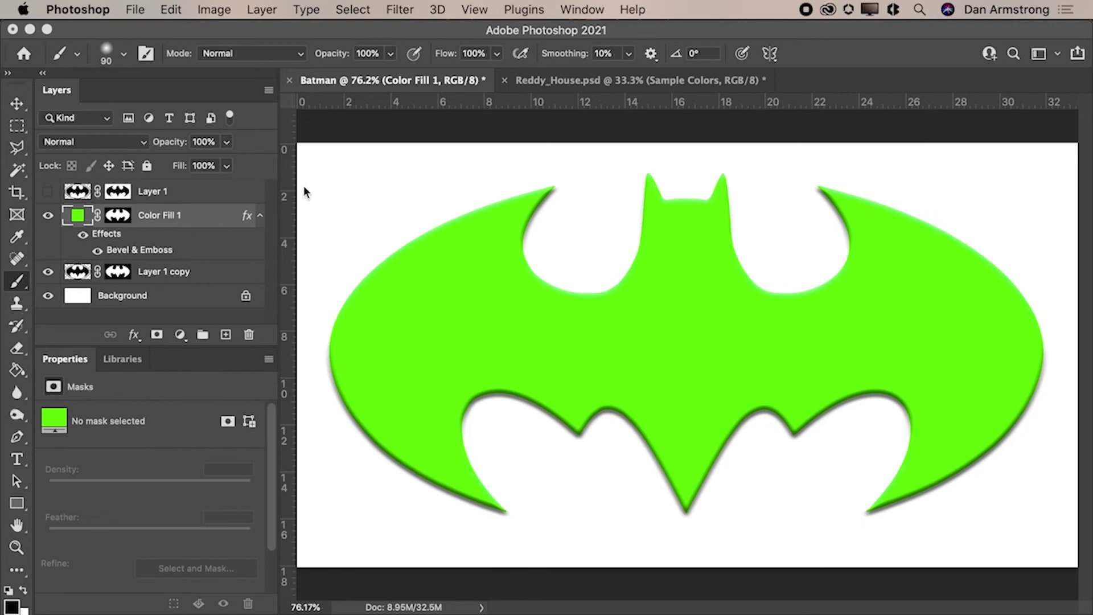
pyautogui.click(547, 81)
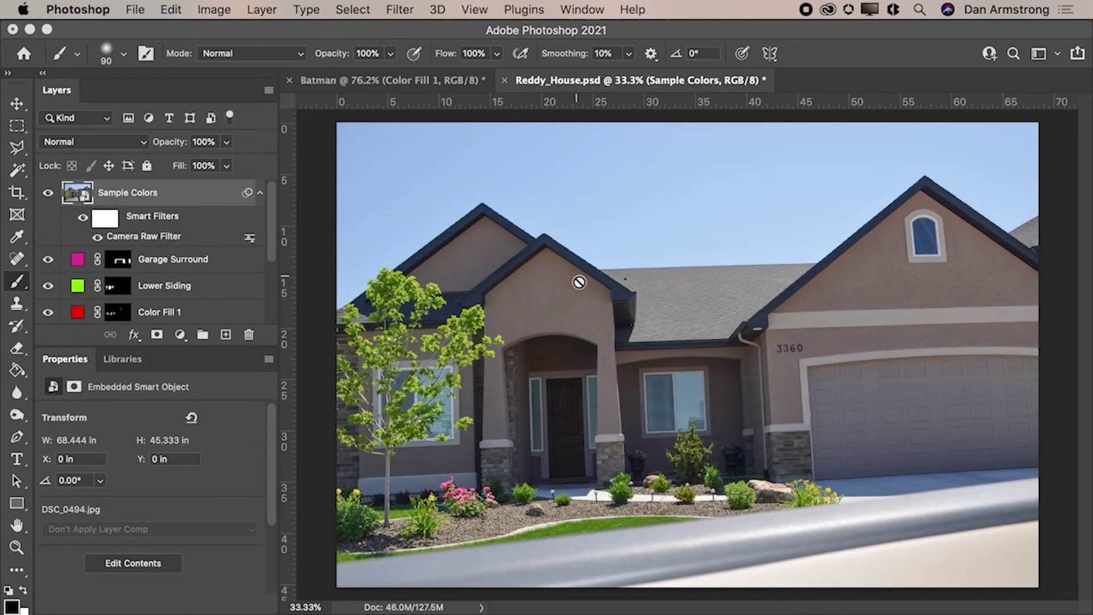
pyautogui.click(48, 192)
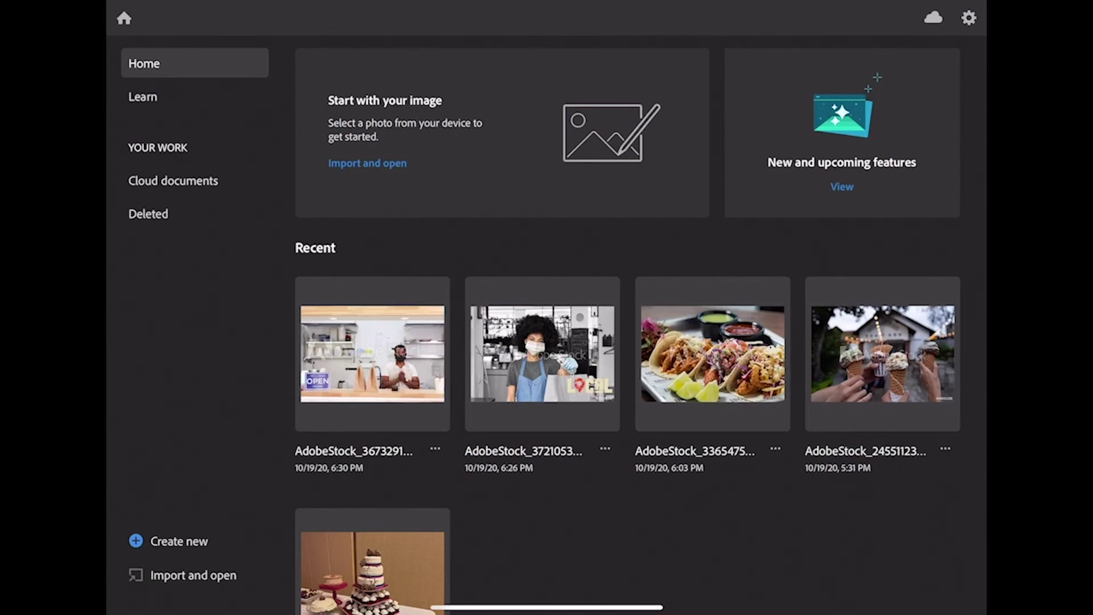
# In Photoshop on the iPad, create a 7 x 5 inch document named Local with White background contents
pyautogui.click(170, 541)
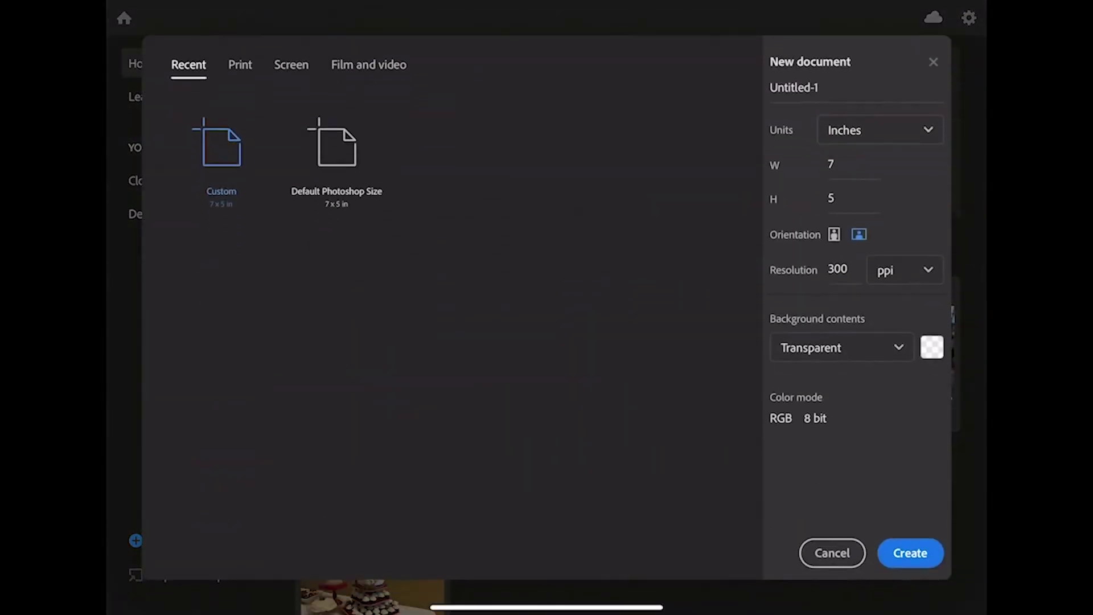
pyautogui.click(794, 87)
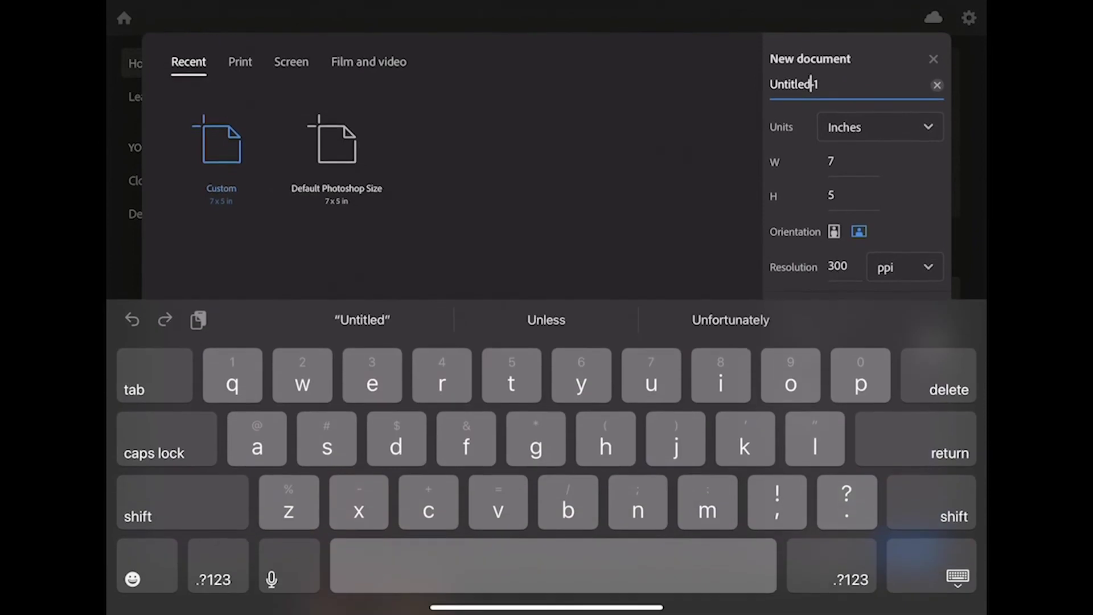
pyautogui.click(937, 85)
pyautogui.write('Lo')
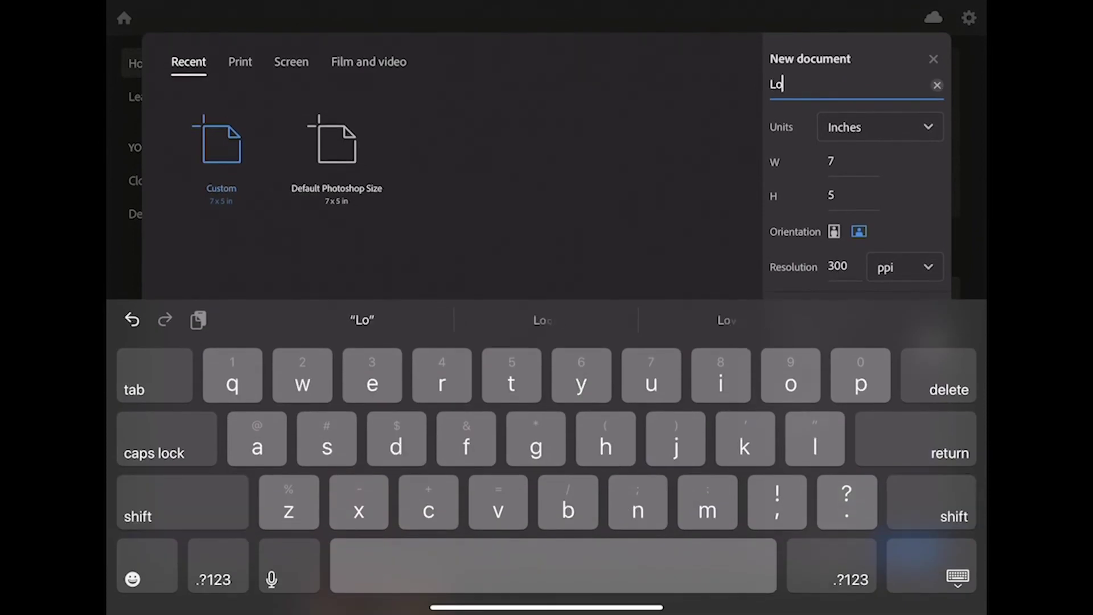
pyautogui.write('cal')
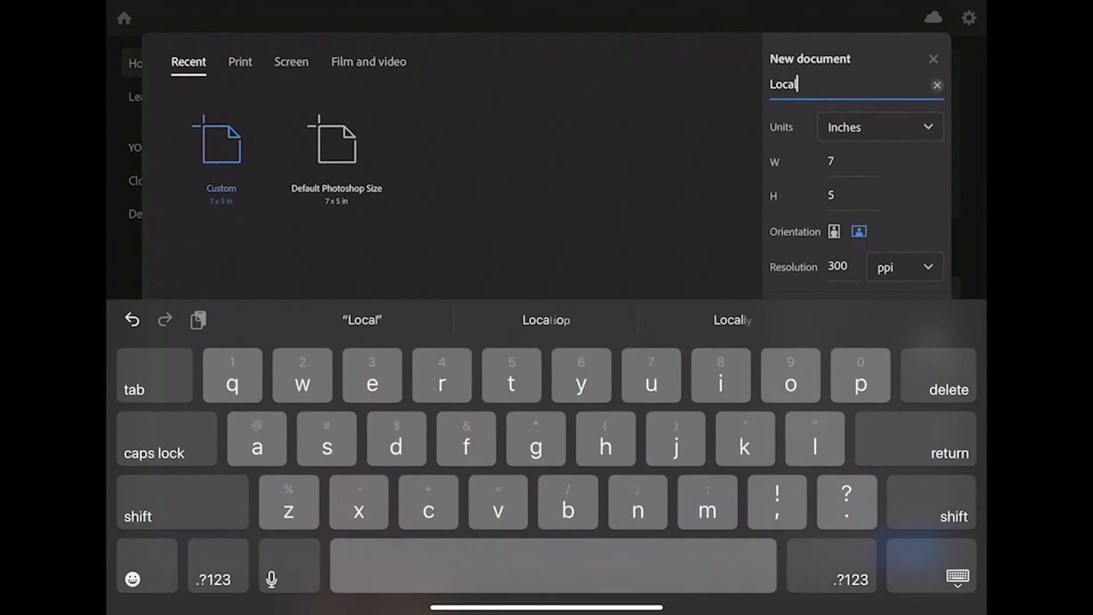
pyautogui.click(958, 577)
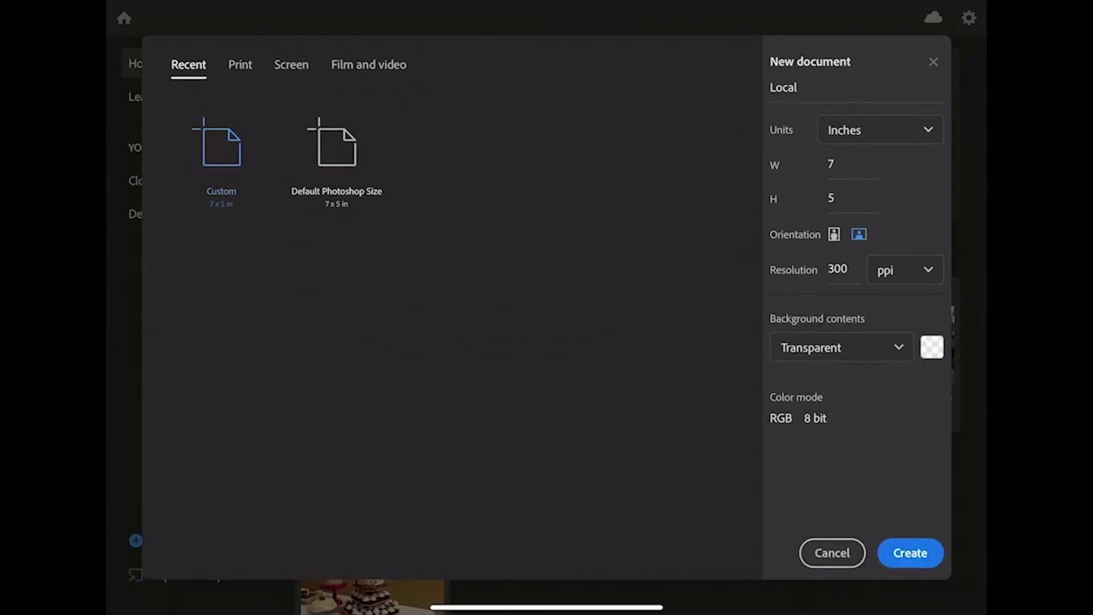
pyautogui.click(841, 348)
pyautogui.click(796, 389)
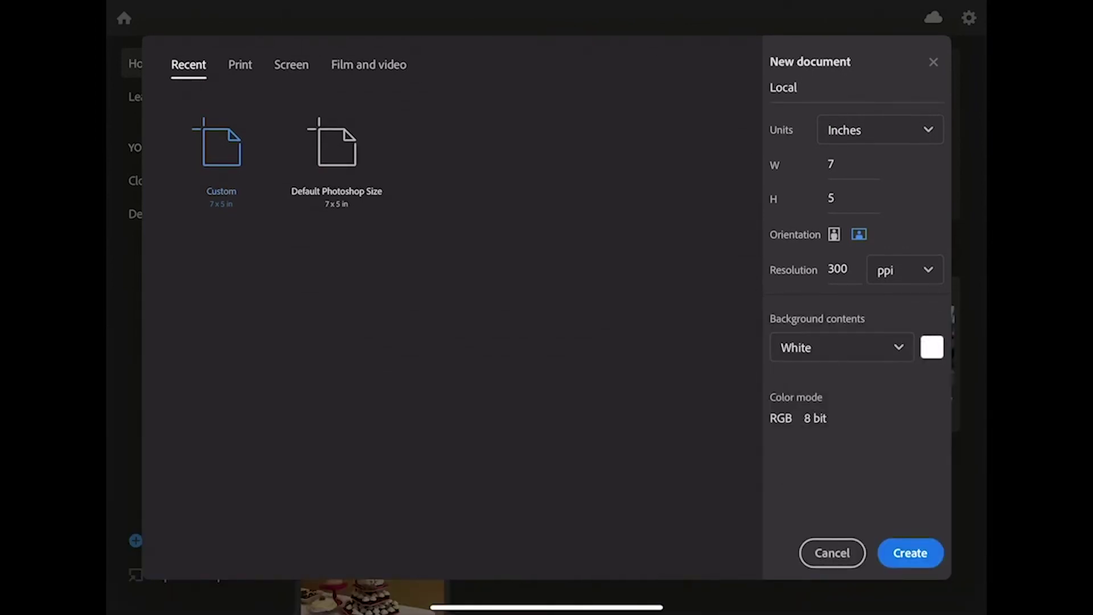
pyautogui.click(910, 553)
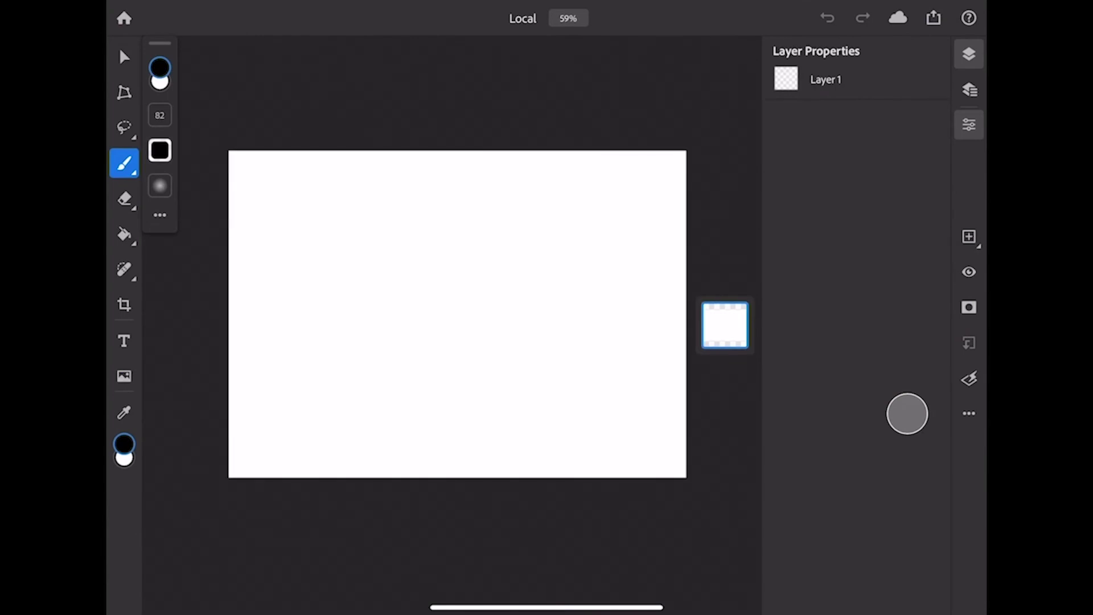
# Examine the Transform, selection, brush, eraser, fill and retouching tools, including the Spot Healing Brush settings, and activate the Type tool
pyautogui.click(124, 93)
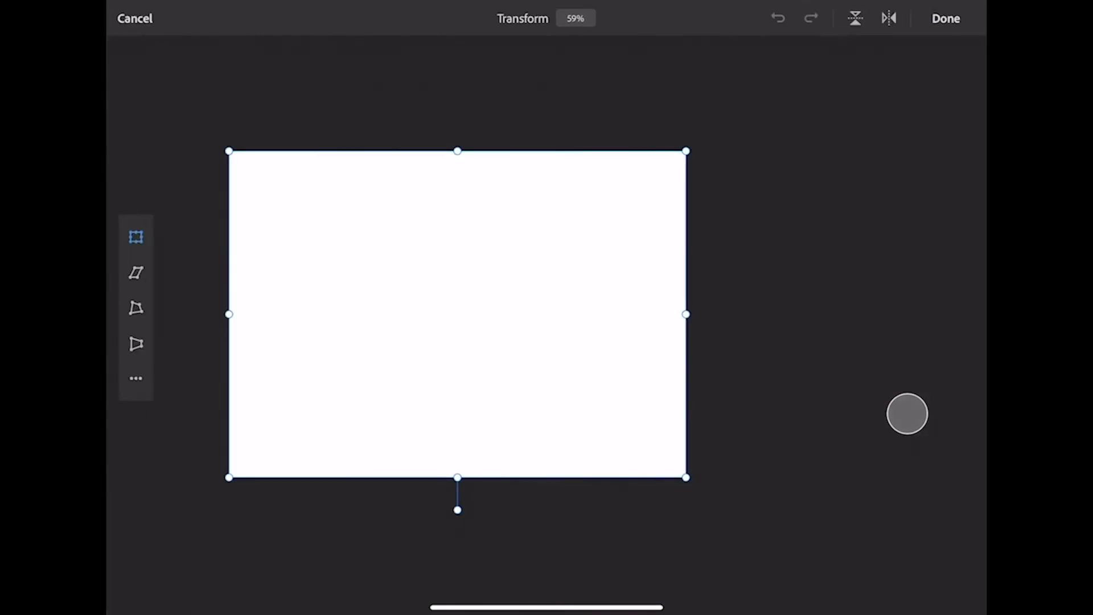
pyautogui.click(945, 19)
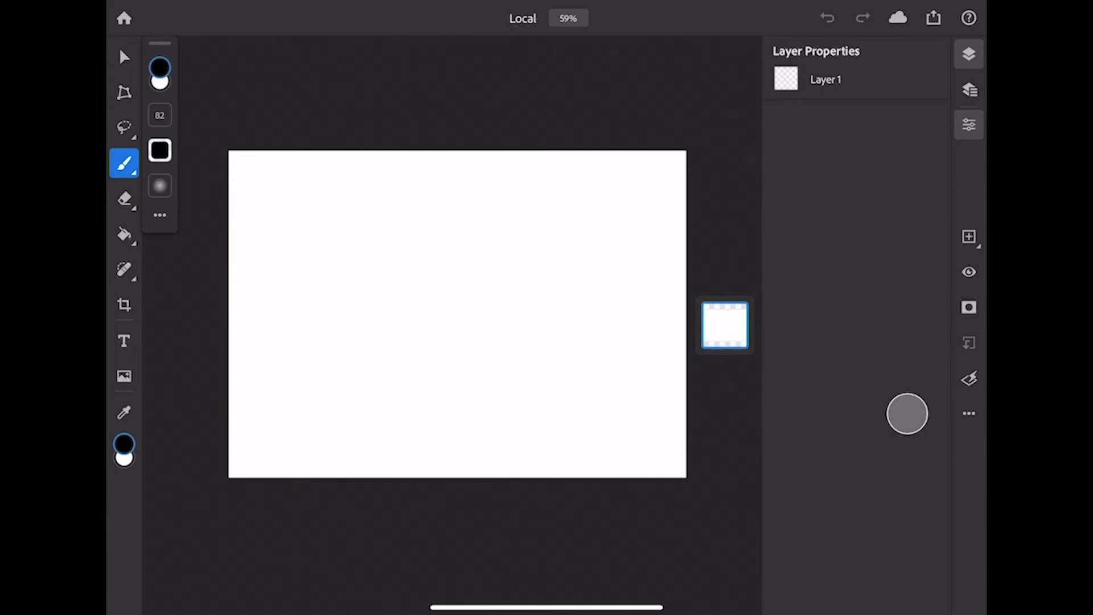
pyautogui.click(124, 128)
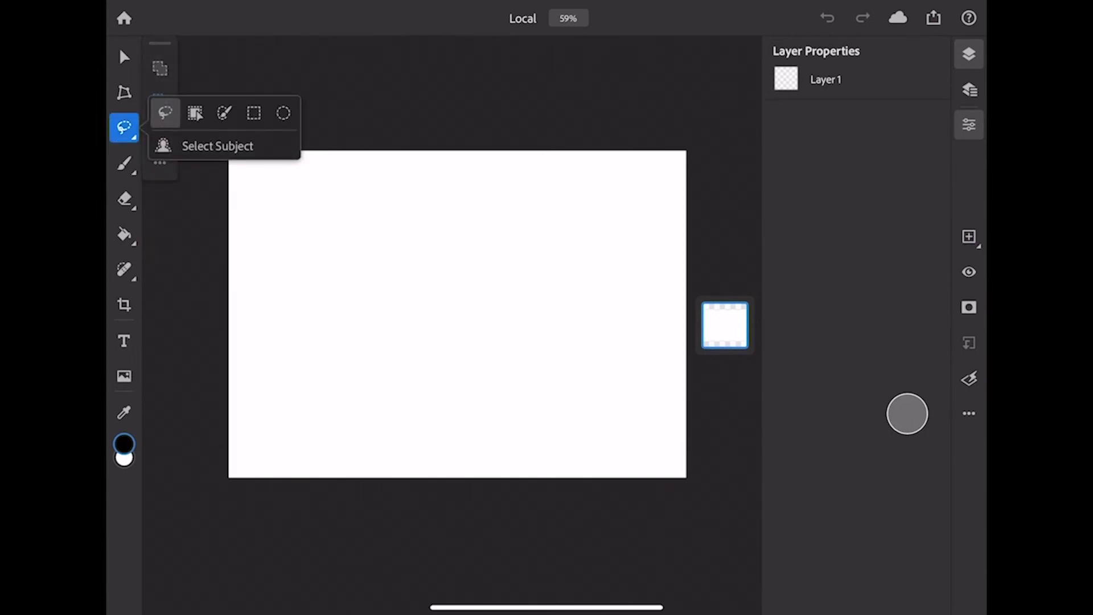
pyautogui.click(124, 163)
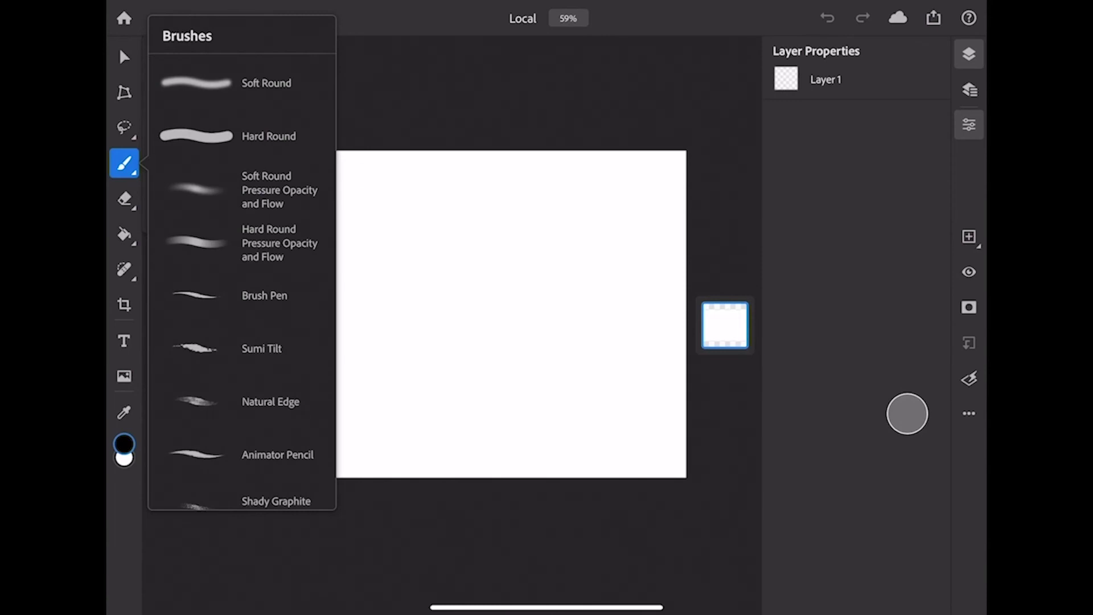
pyautogui.click(124, 199)
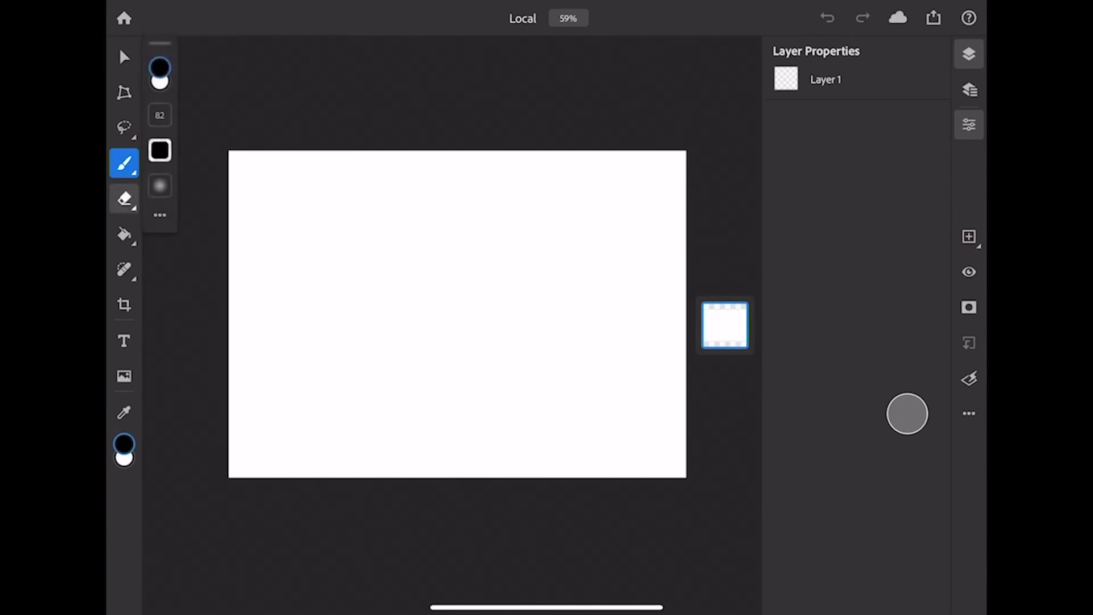
pyautogui.click(124, 234)
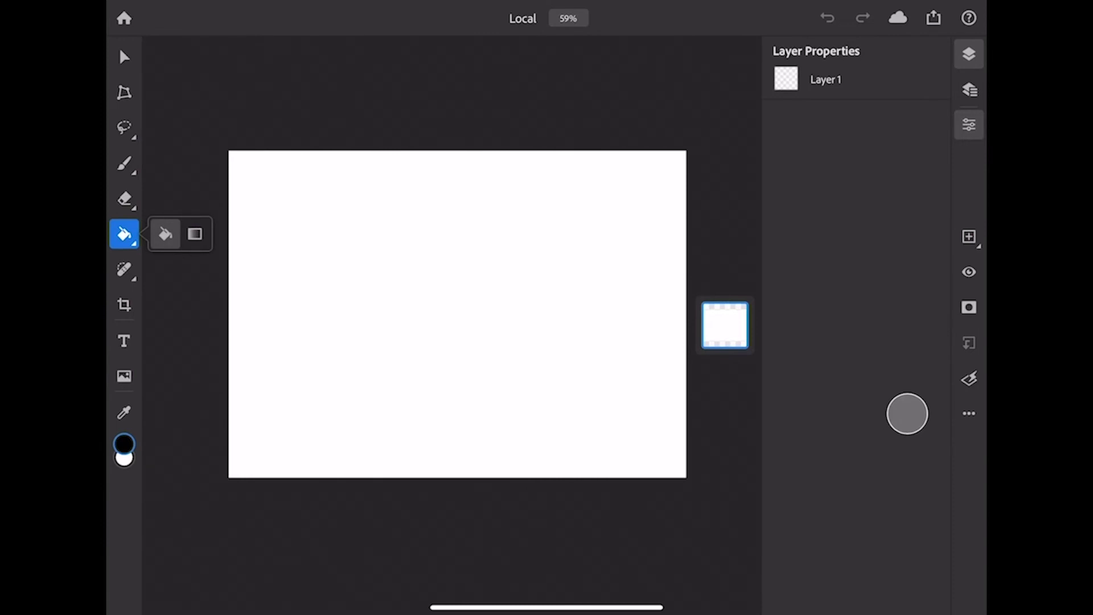
pyautogui.click(124, 269)
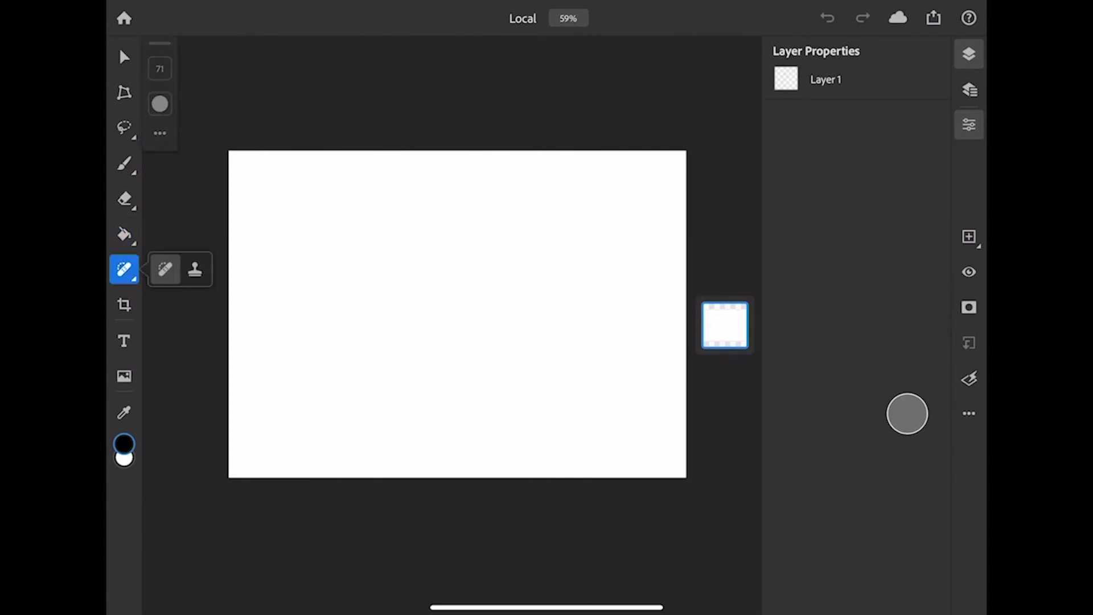
pyautogui.click(160, 132)
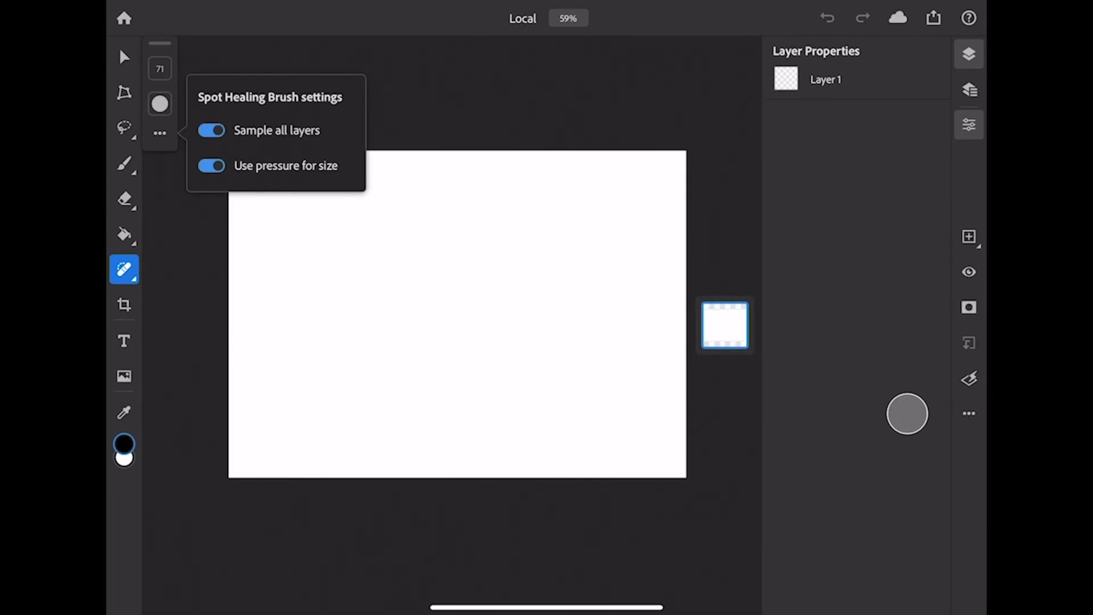
pyautogui.press('Escape')
pyautogui.press('t')
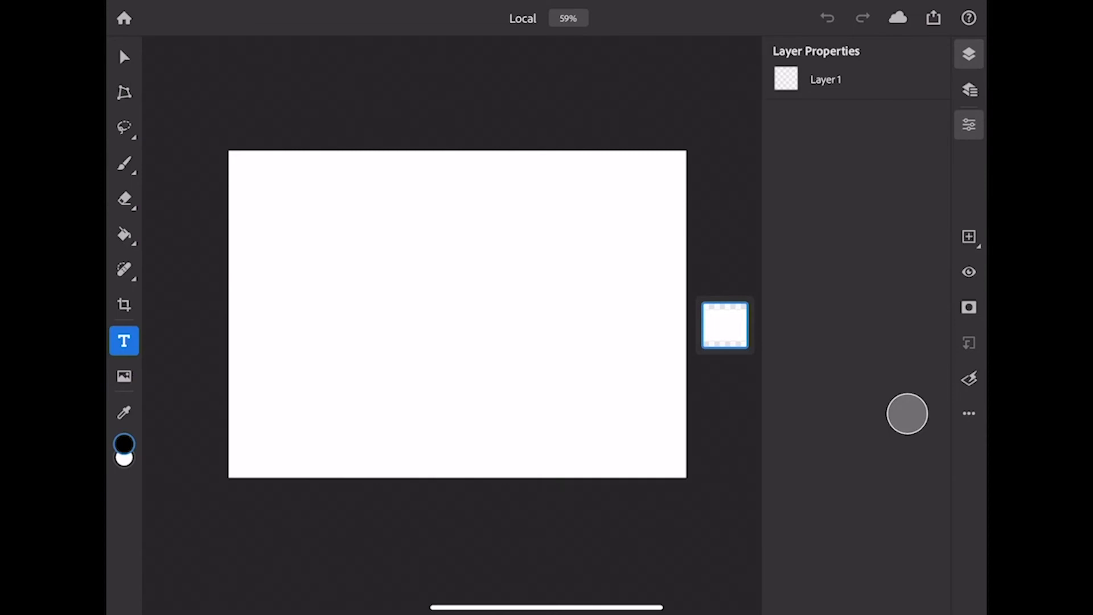
# Review the options for adding layers and the available layer actions for Layer 1
pyautogui.click(969, 236)
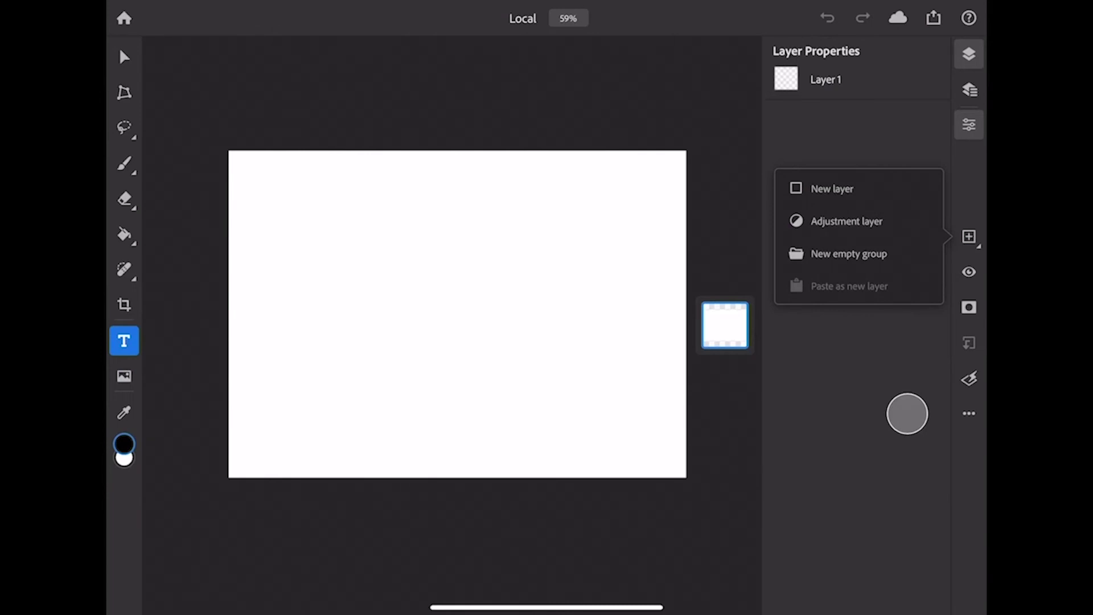
pyautogui.press('Escape')
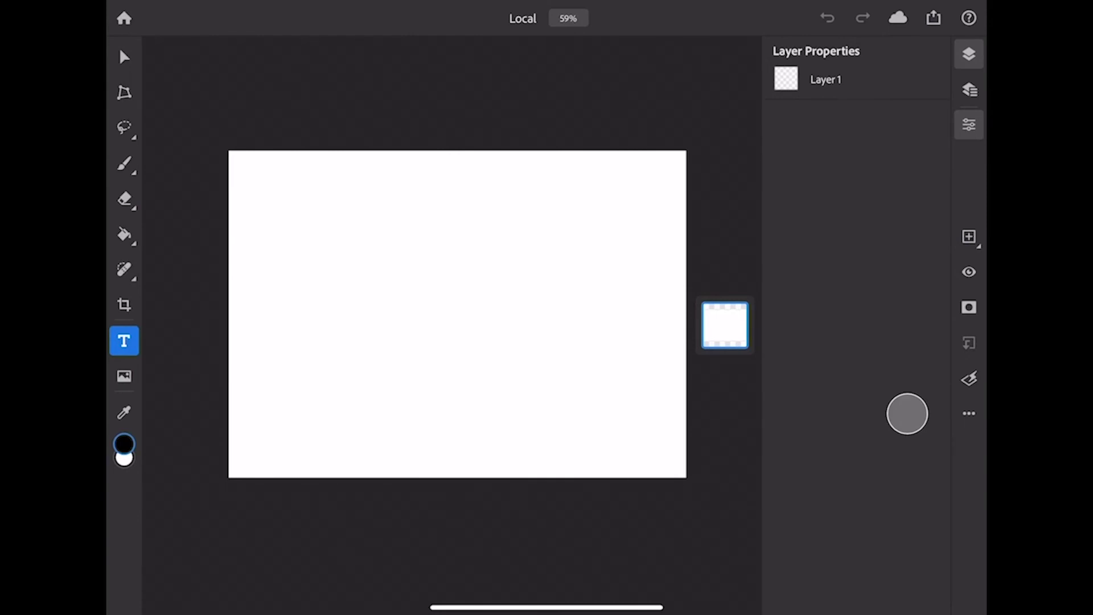
pyautogui.click(969, 413)
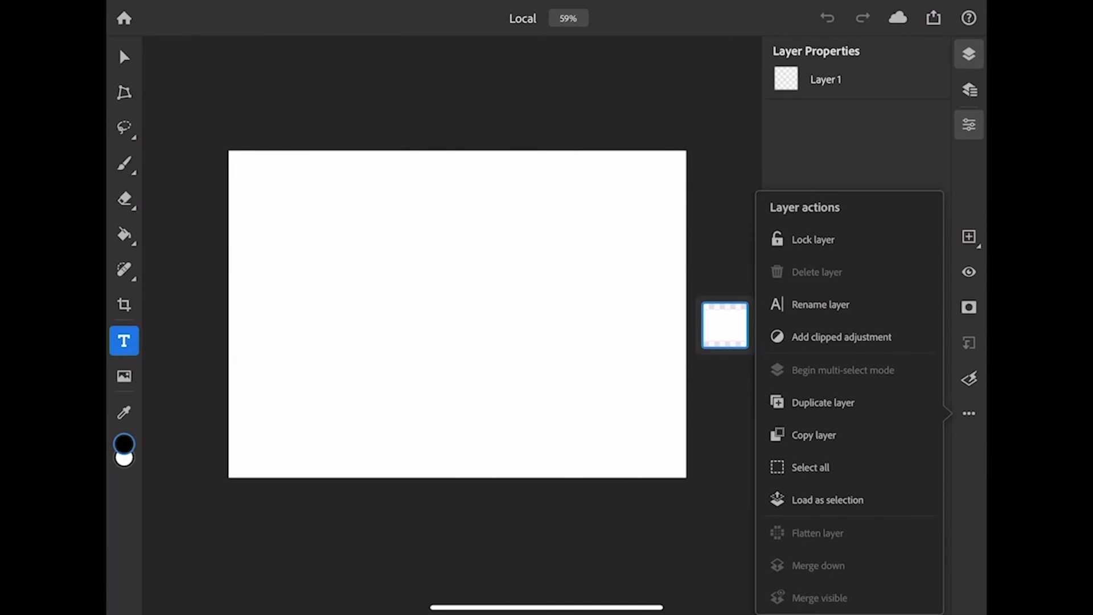
pyautogui.click(907, 414)
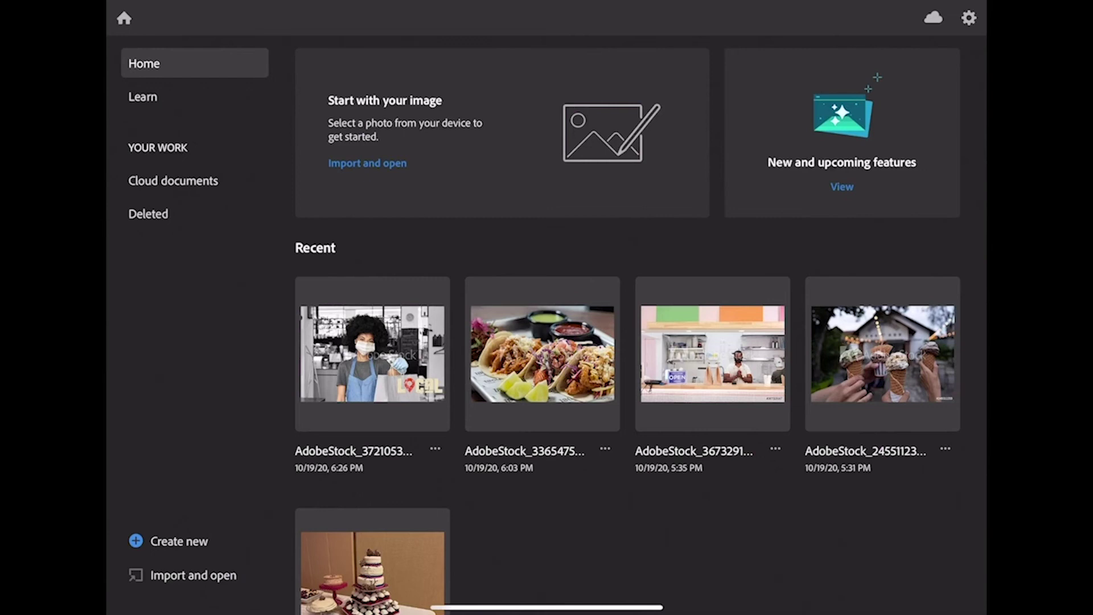
# Open AdobeStock_367329167_Preview and crop it with constrained proportions to 738 x 492 px around the masked man and the OPEN sign
pyautogui.click(712, 353)
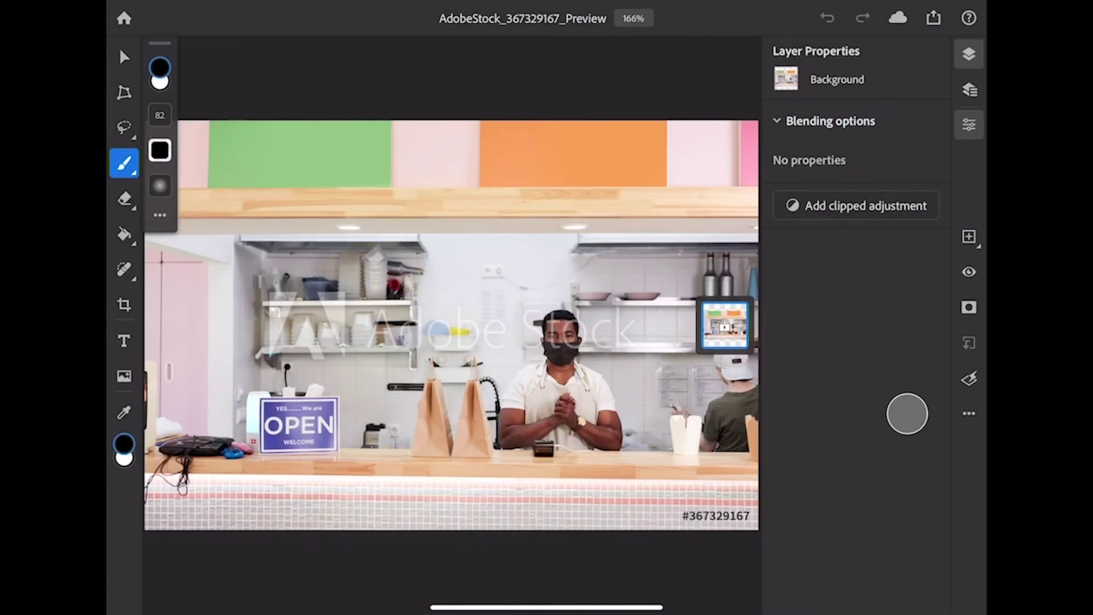
pyautogui.click(124, 304)
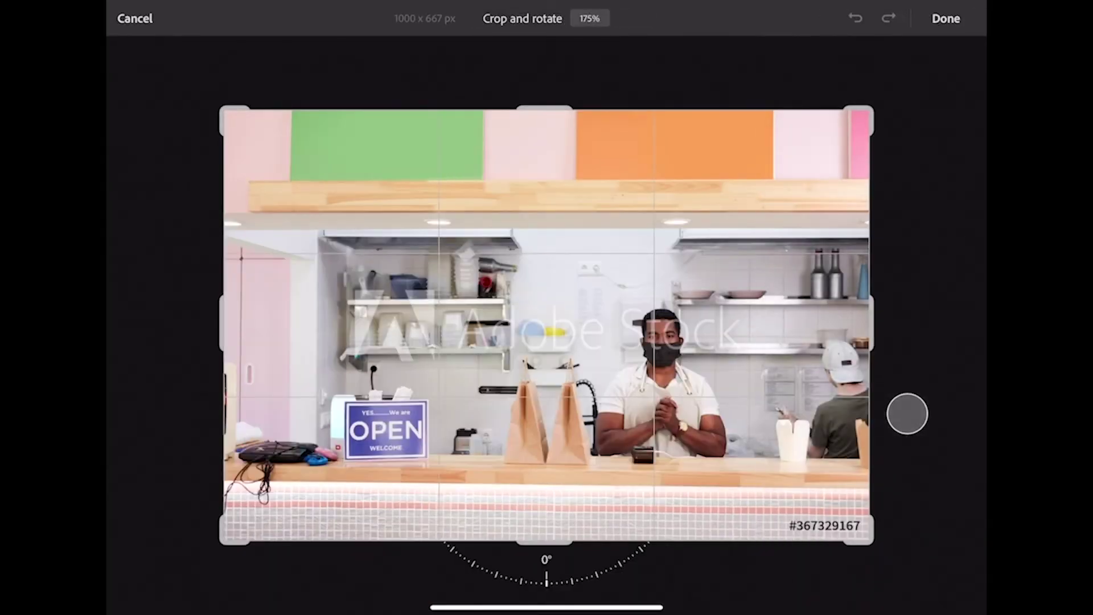
pyautogui.click(907, 414)
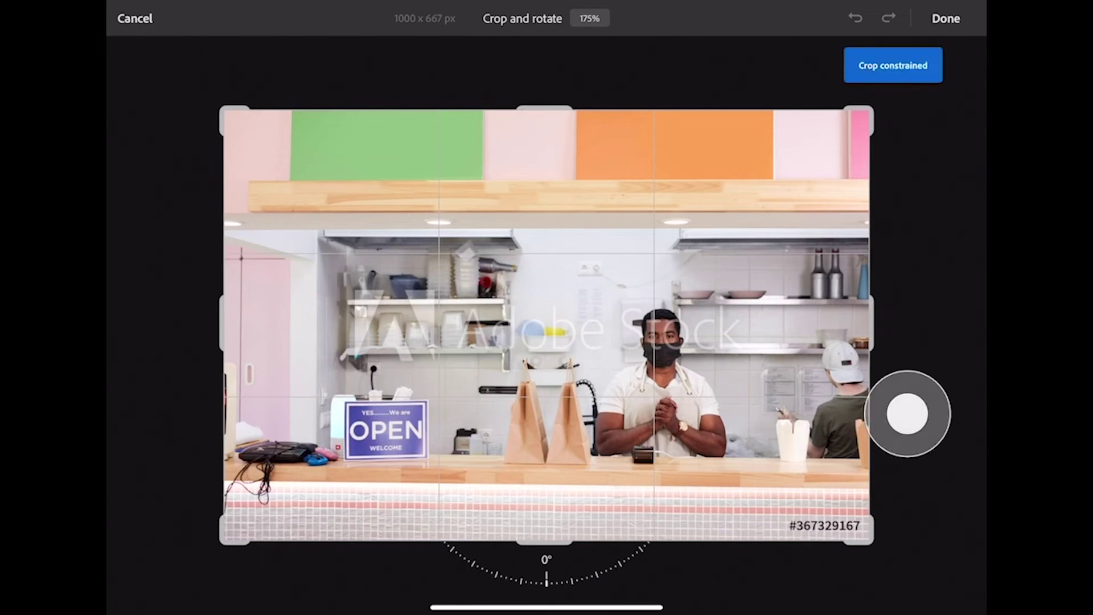
pyautogui.moveTo(234, 119); pyautogui.dragTo(275, 142)
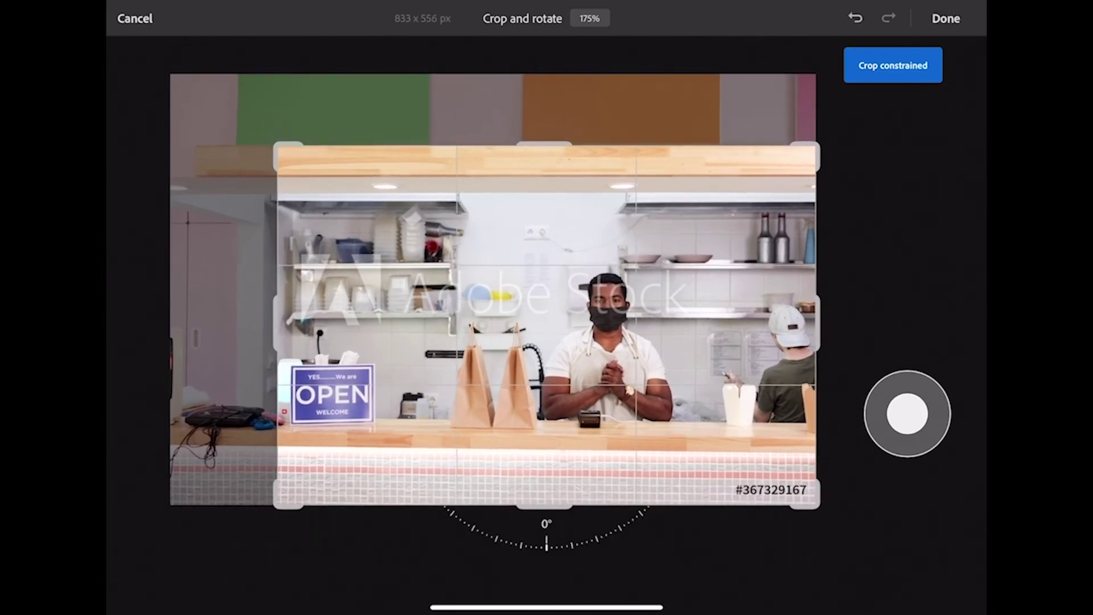
pyautogui.moveTo(816, 505); pyautogui.dragTo(786, 484)
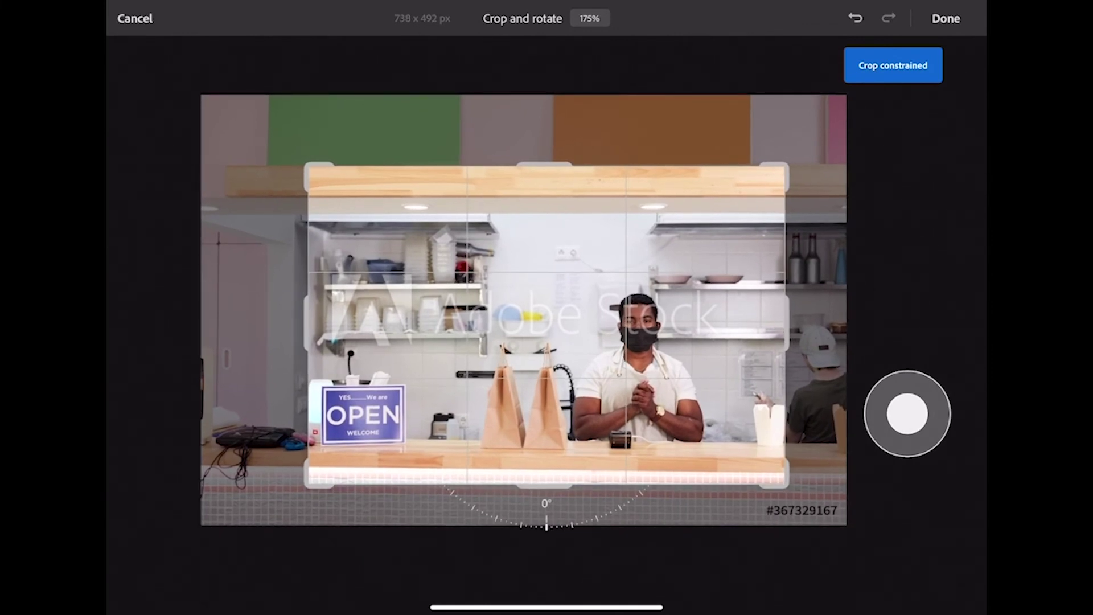
pyautogui.moveTo(906, 413); pyautogui.dragTo(907, 414)
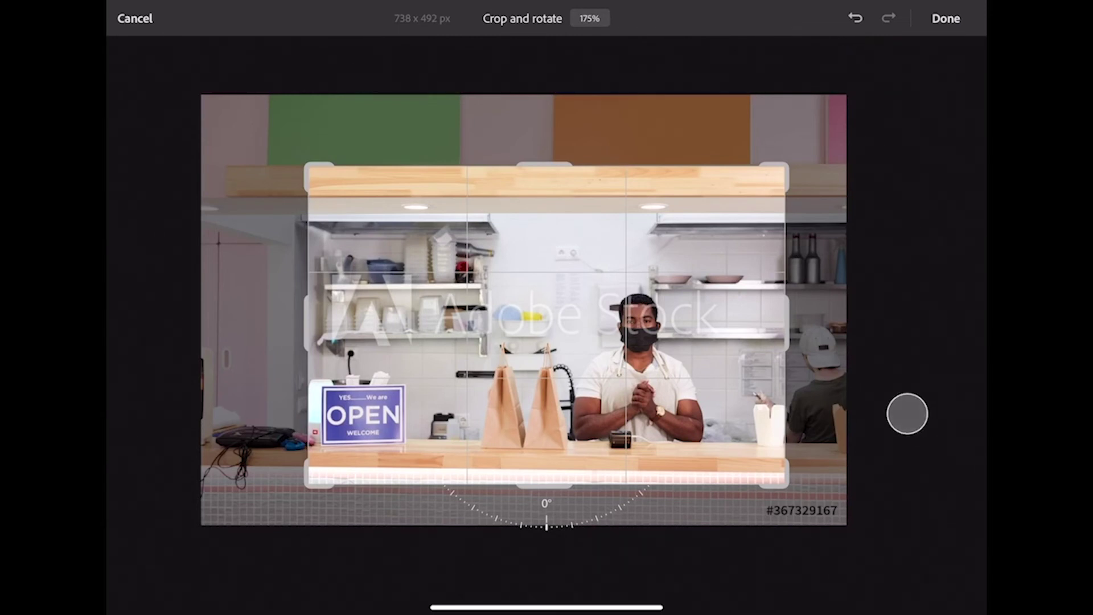
pyautogui.press('Return')
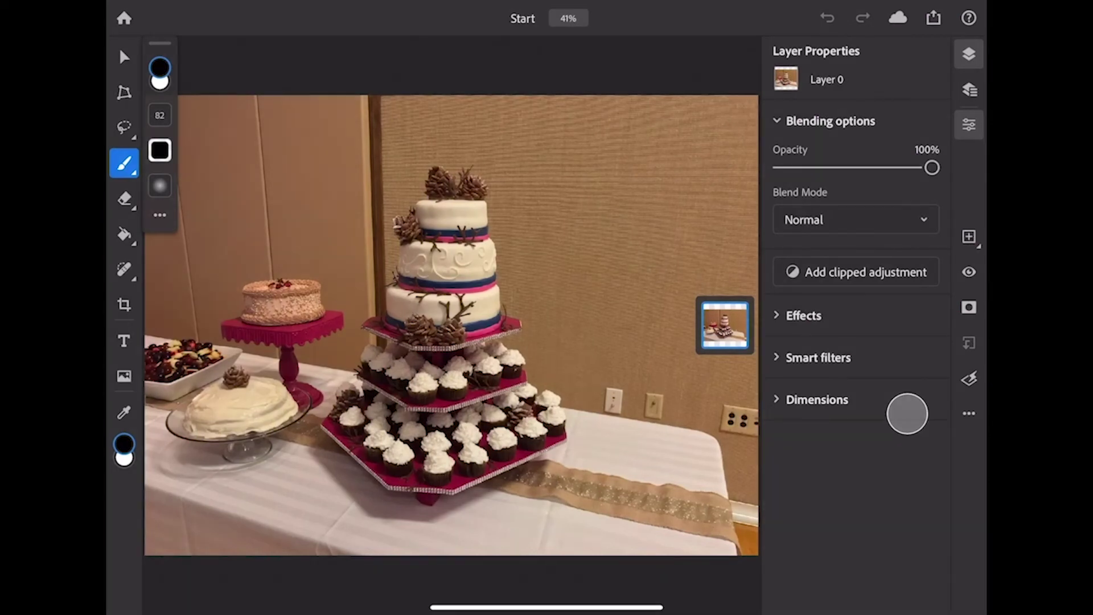
# Choose the Spot Healing Brush for the cake photo and add a new empty layer above Layer 0
pyautogui.scroll(5, 626, 399)
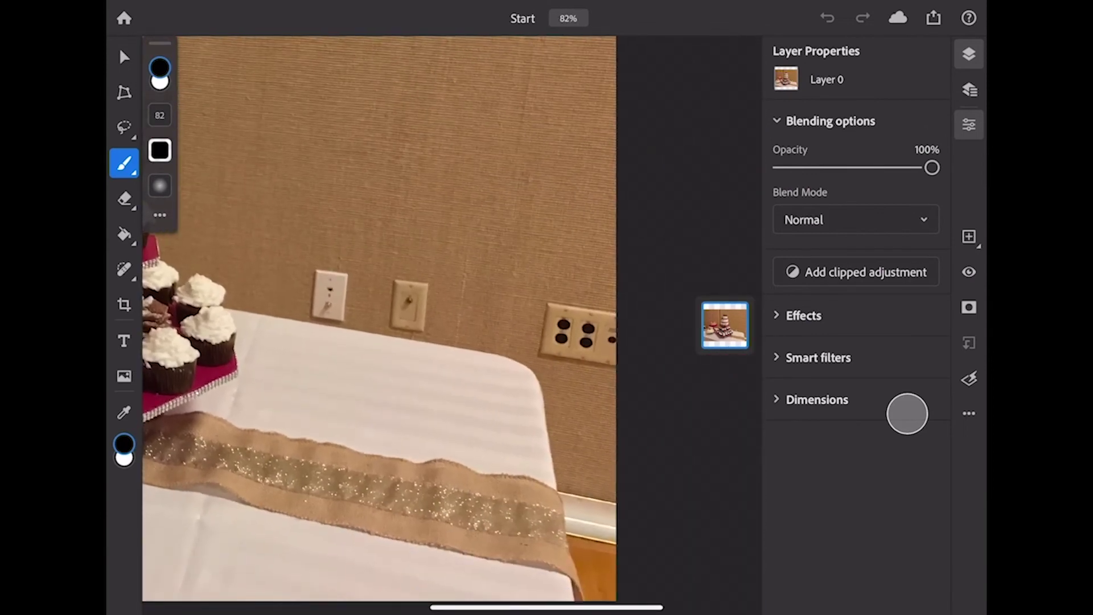
pyautogui.press('j')
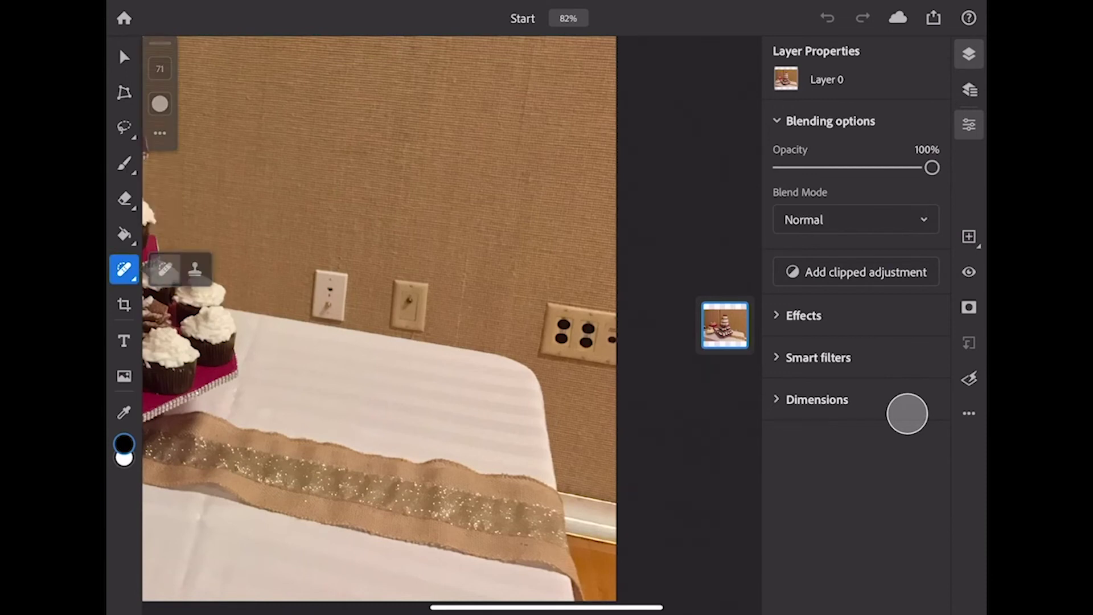
pyautogui.click(160, 133)
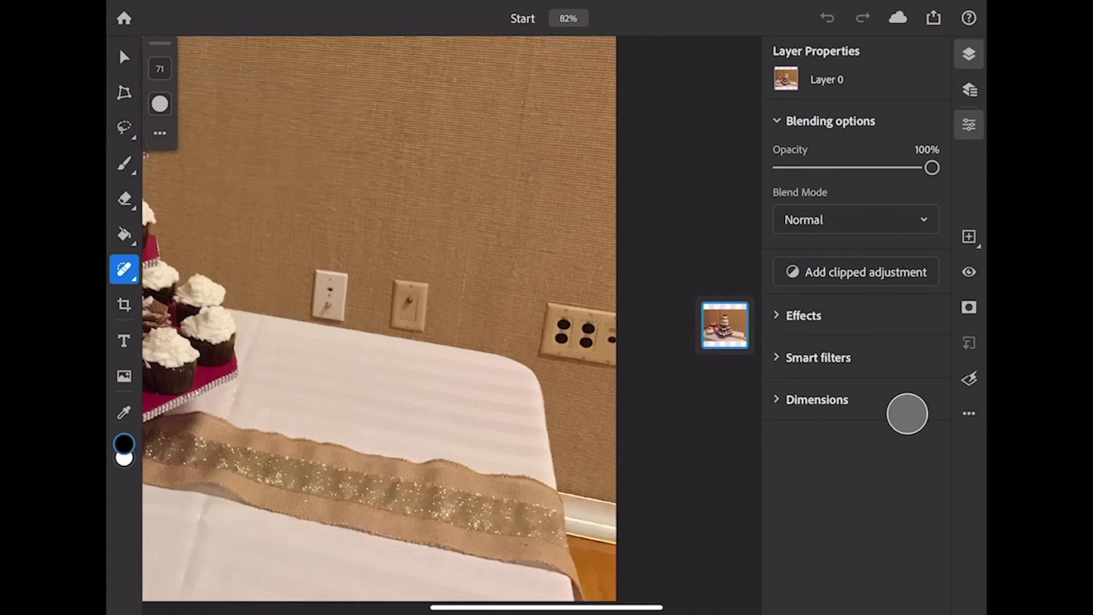
pyautogui.hotkey('ctrl', 'shift', 'n')
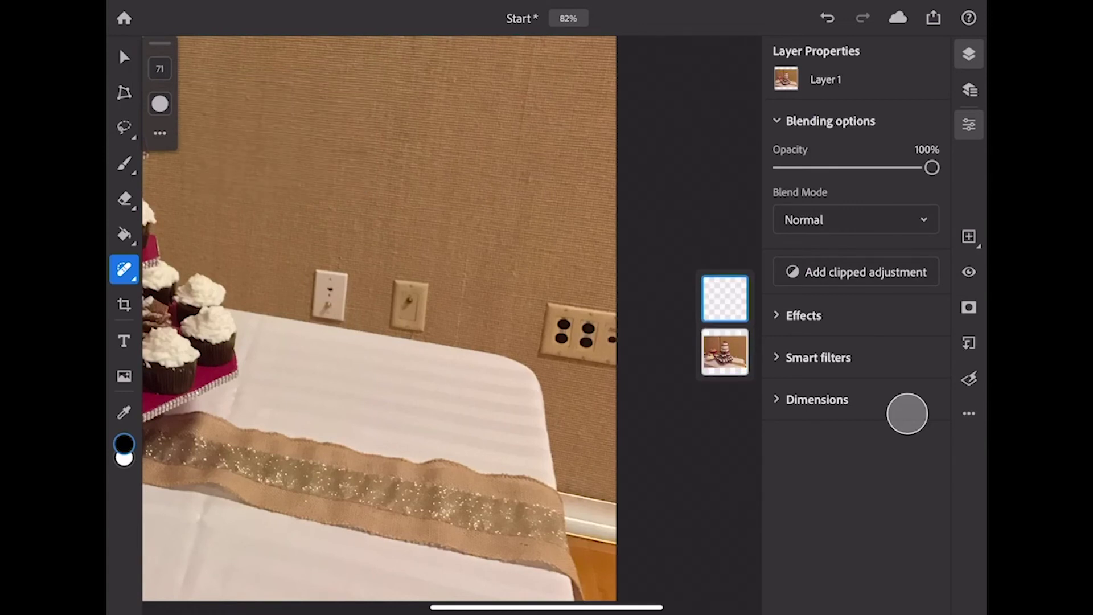
# Heal away the two switch plates and the outlet panel on the wall, using brush size 92 for the second plate and the panel
pyautogui.moveTo(326, 295)
pyautogui.mouseDown()
pyautogui.moveTo(331, 271)
pyautogui.moveTo(341, 274)
pyautogui.moveTo(346, 294)
pyautogui.moveTo(310, 316)
pyautogui.moveTo(336, 322)
pyautogui.moveTo(353, 281)
pyautogui.moveTo(311, 292)
pyautogui.moveTo(307, 304)
pyautogui.moveTo(333, 324)
pyautogui.mouseUp()
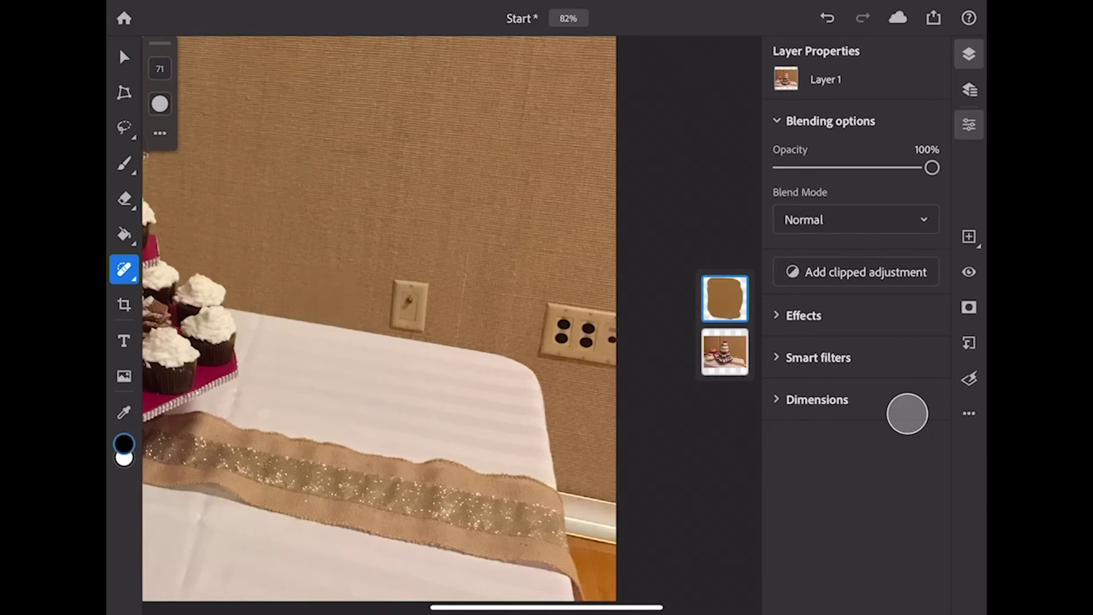
pyautogui.moveTo(159, 69); pyautogui.dragTo(160, 53)
pyautogui.moveTo(408, 279)
pyautogui.mouseDown()
pyautogui.moveTo(437, 300)
pyautogui.moveTo(404, 321)
pyautogui.moveTo(385, 278)
pyautogui.moveTo(401, 324)
pyautogui.moveTo(416, 324)
pyautogui.moveTo(390, 318)
pyautogui.moveTo(430, 327)
pyautogui.mouseUp()
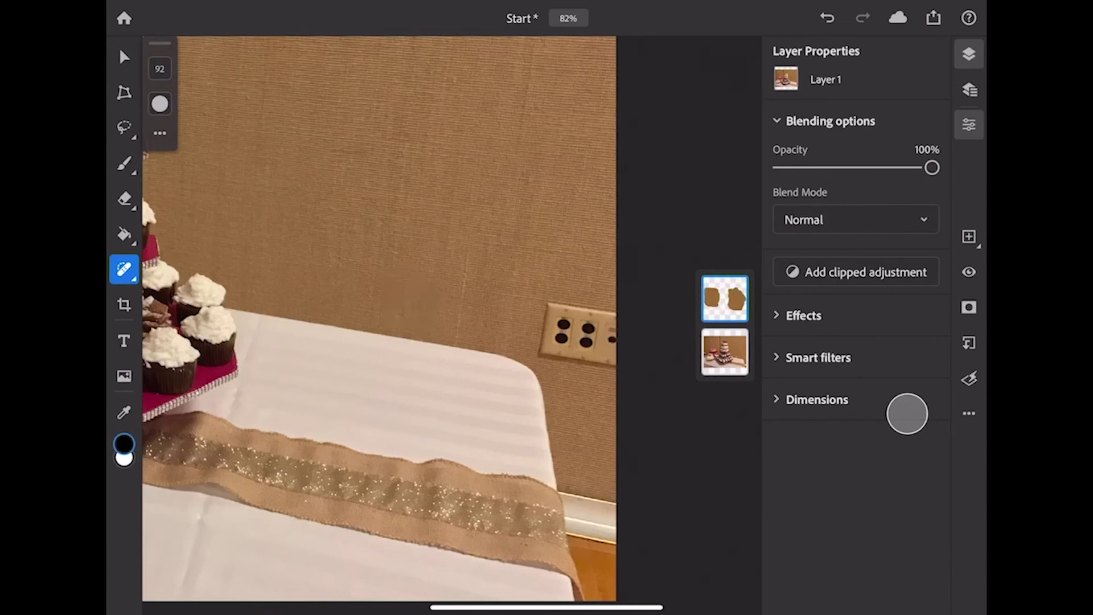
pyautogui.moveTo(550, 289)
pyautogui.mouseDown()
pyautogui.moveTo(547, 346)
pyautogui.moveTo(557, 359)
pyautogui.moveTo(530, 331)
pyautogui.moveTo(560, 363)
pyautogui.moveTo(532, 344)
pyautogui.moveTo(537, 361)
pyautogui.moveTo(551, 369)
pyautogui.moveTo(573, 347)
pyautogui.moveTo(580, 367)
pyautogui.moveTo(580, 318)
pyautogui.moveTo(601, 344)
pyautogui.moveTo(591, 317)
pyautogui.moveTo(609, 335)
pyautogui.moveTo(598, 308)
pyautogui.moveTo(574, 298)
pyautogui.moveTo(609, 362)
pyautogui.mouseUp()
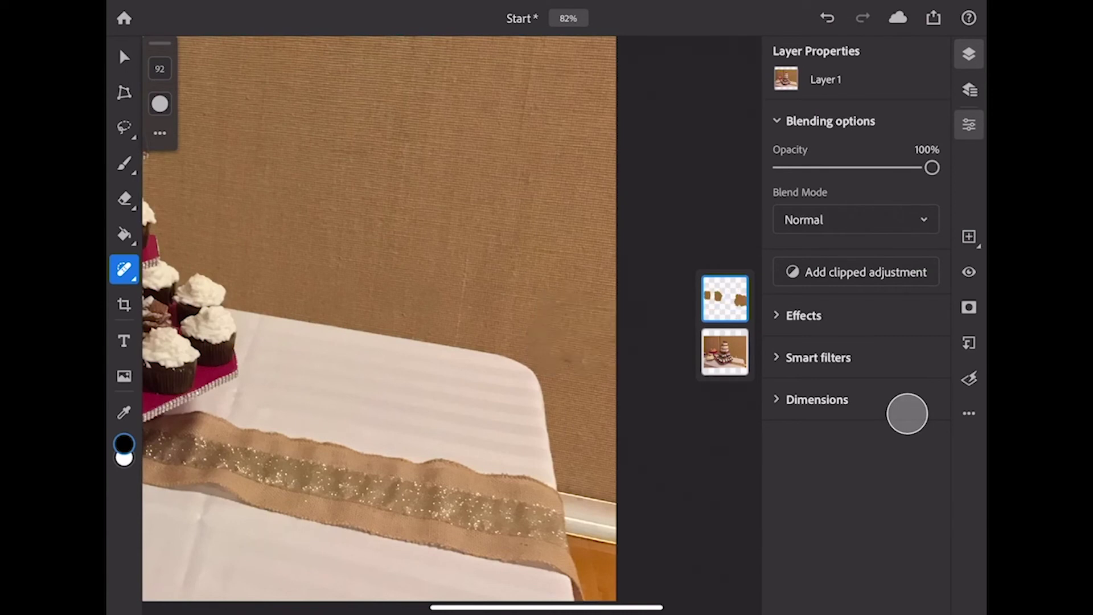
pyautogui.scroll(-5, 378, 318)
pyautogui.scroll(1, 433, 327)
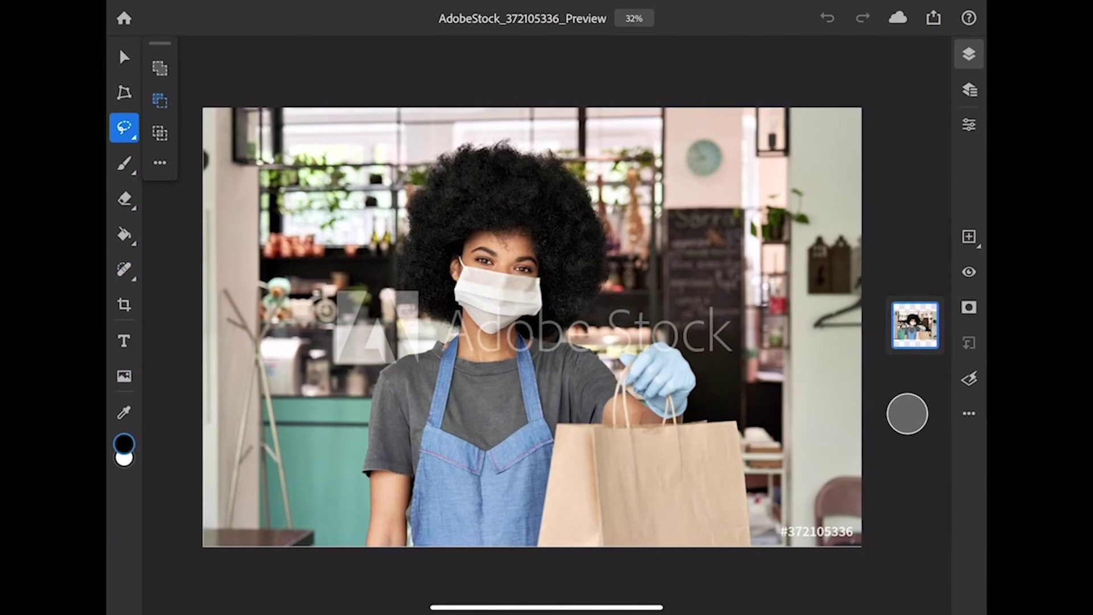
# Place the cream and red LOCAL logo from the LOCAL library's Logos group into AdobeStock_372105336_Preview as a flattened asset
pyautogui.click(124, 376)
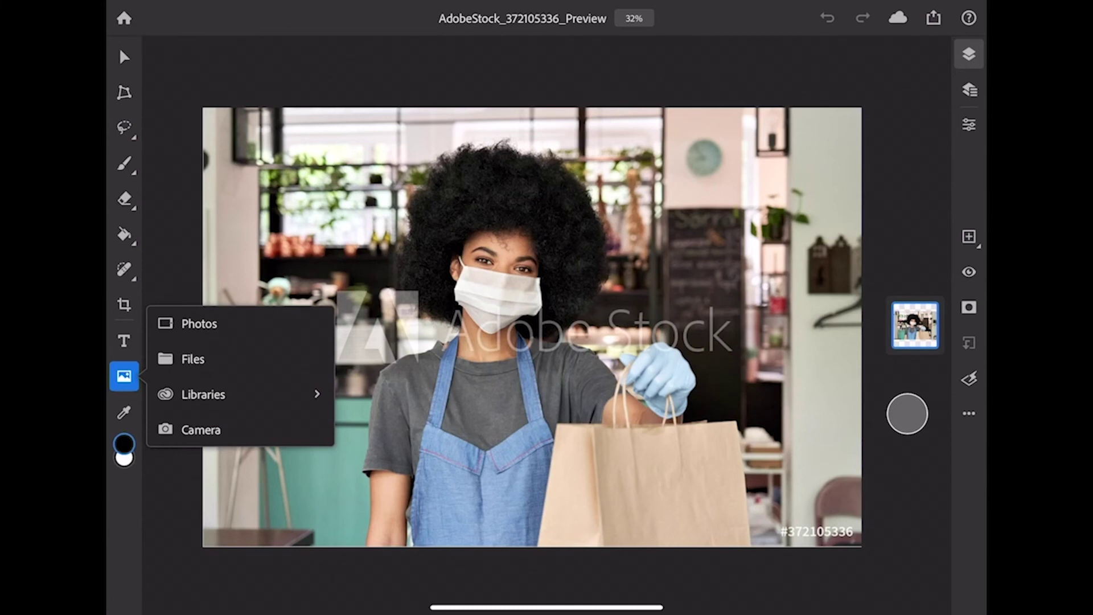
pyautogui.click(203, 394)
pyautogui.click(204, 526)
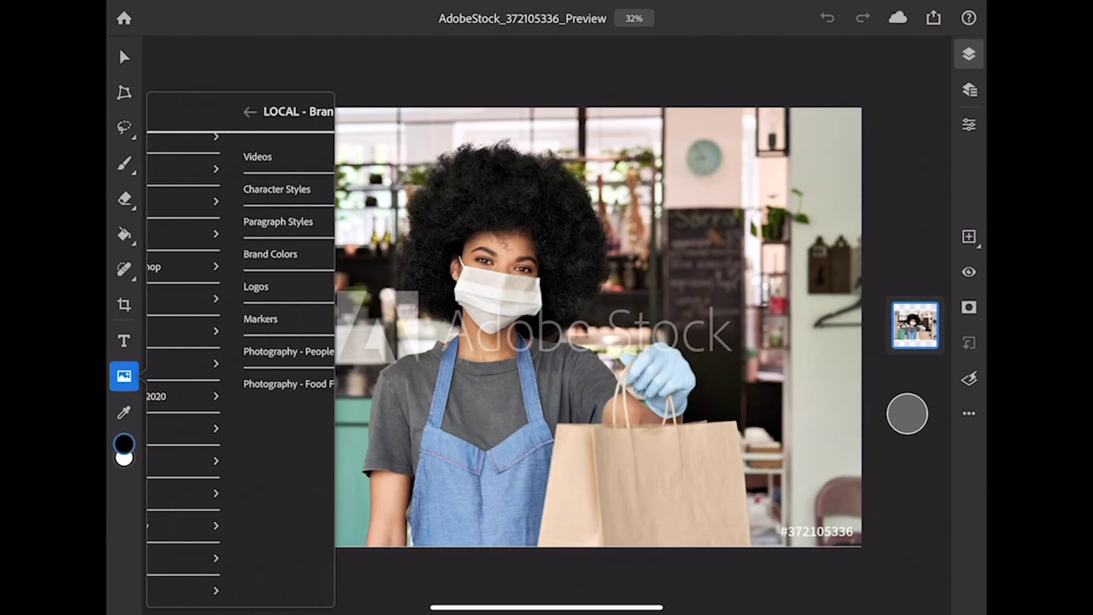
pyautogui.click(171, 286)
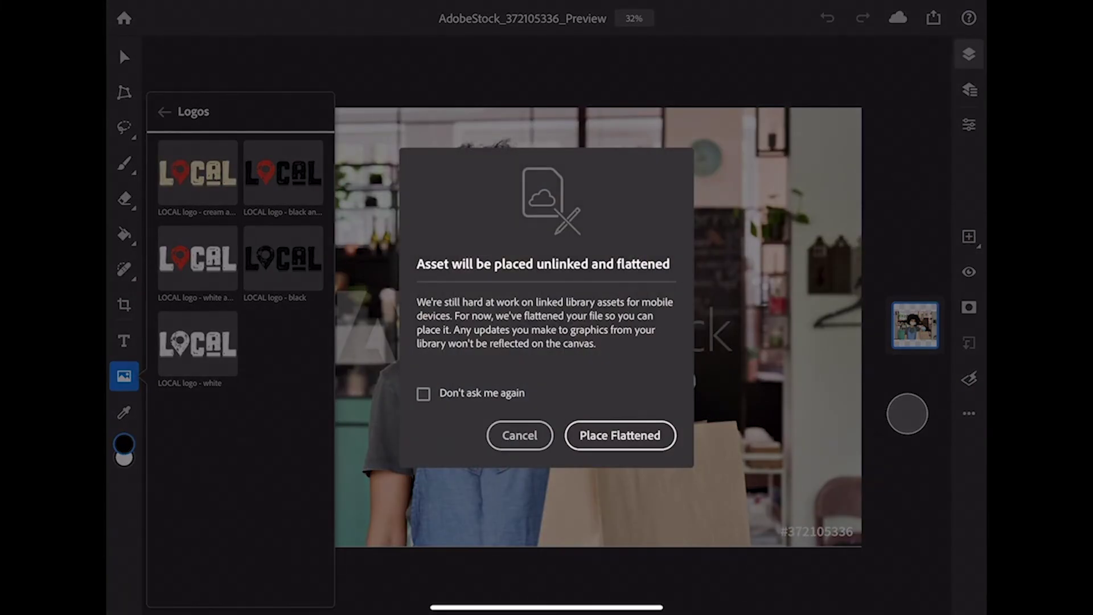
pyautogui.click(620, 435)
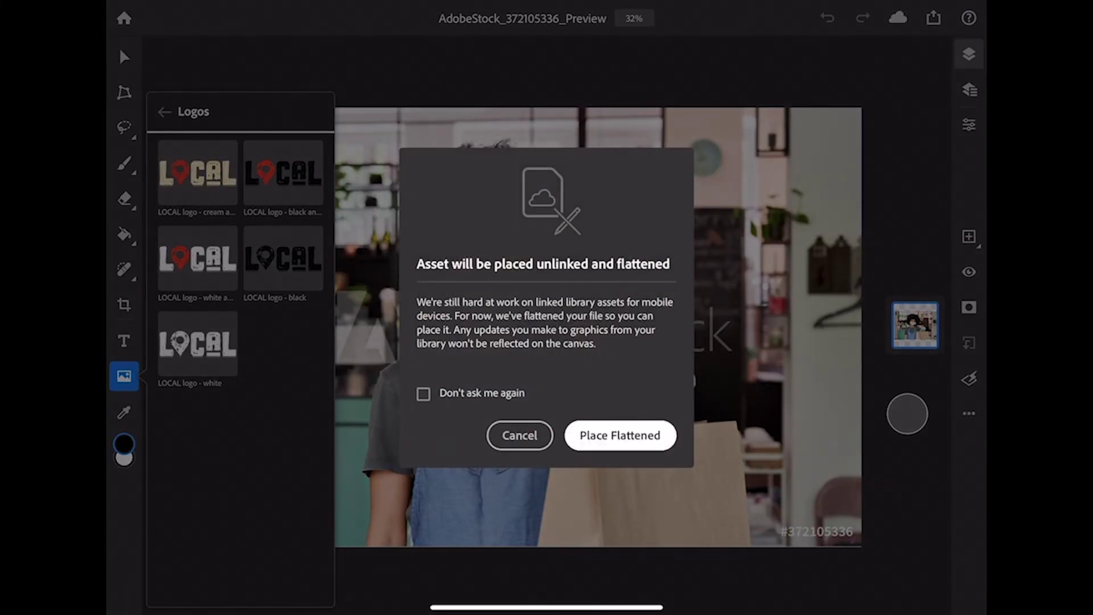
# Scale the LOCAL logo down, move it over the paper bag at the photo's lower-right corner, and commit the transform
pyautogui.moveTo(202, 213); pyautogui.dragTo(644, 369)
pyautogui.moveTo(753, 405); pyautogui.dragTo(751, 473)
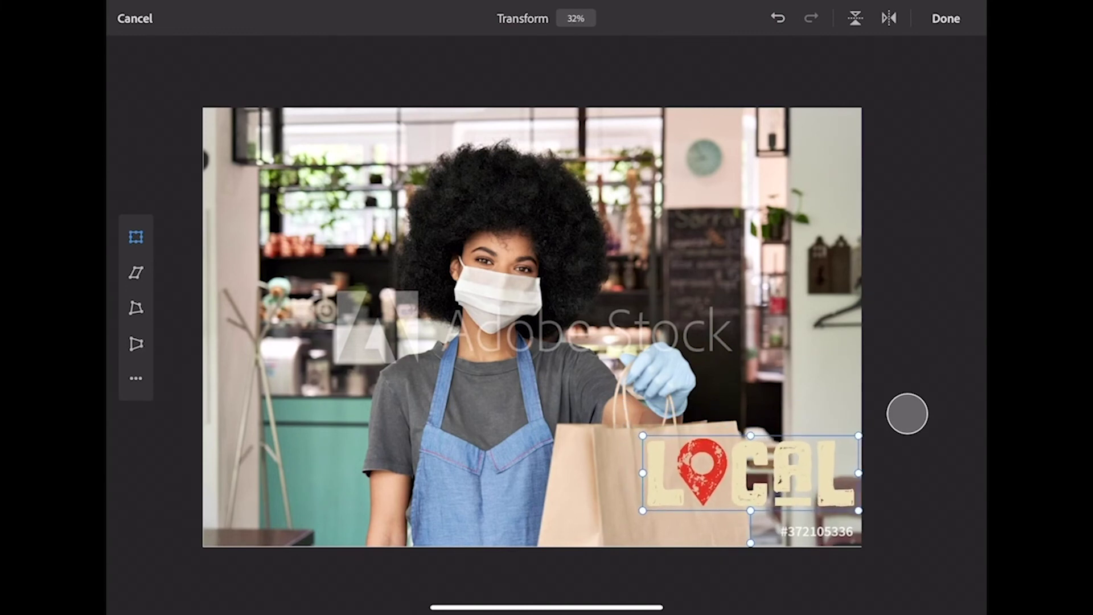
pyautogui.click(945, 18)
# Make the photo layer active and select the woman with Select Subject
pyautogui.click(915, 352)
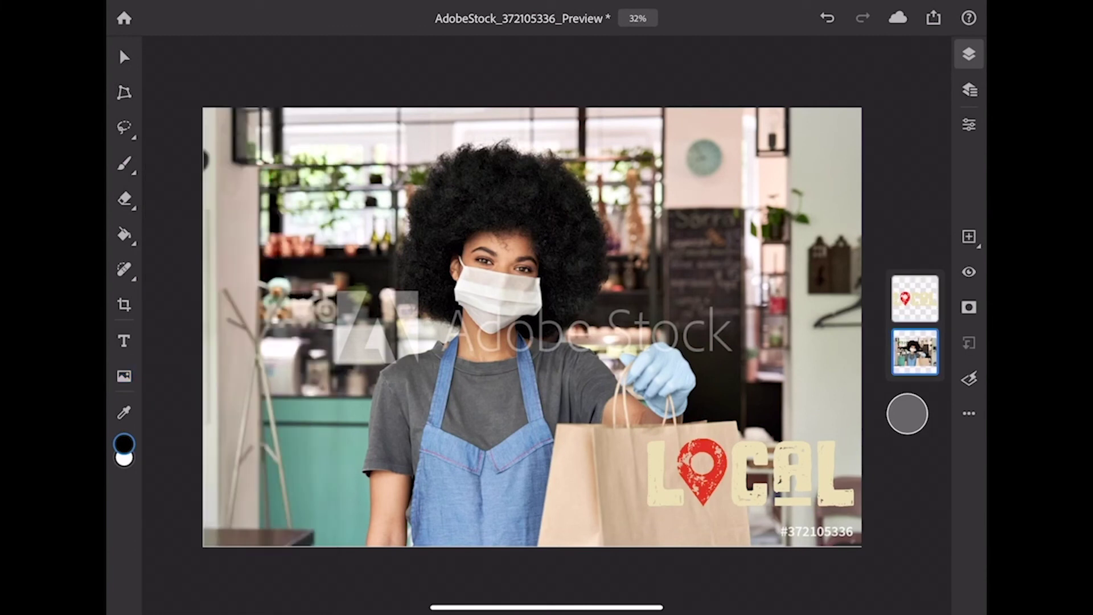
pyautogui.click(124, 126)
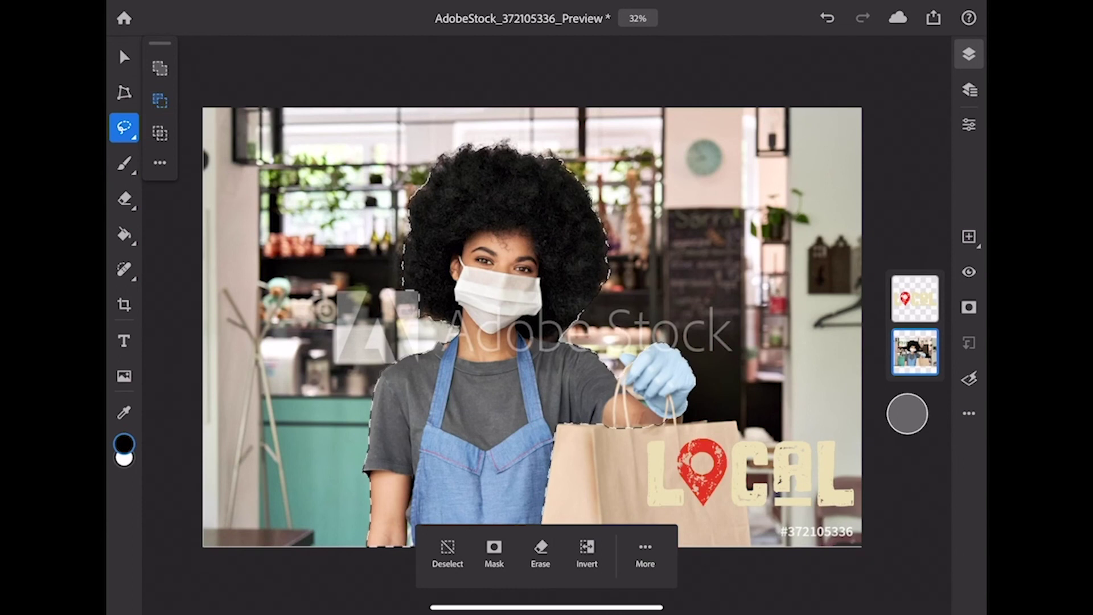
# Invert the woman's selection and add a Black and white adjustment layer that affects only the surrounding background
pyautogui.hotkey('ctrl', 'shift', 'i')
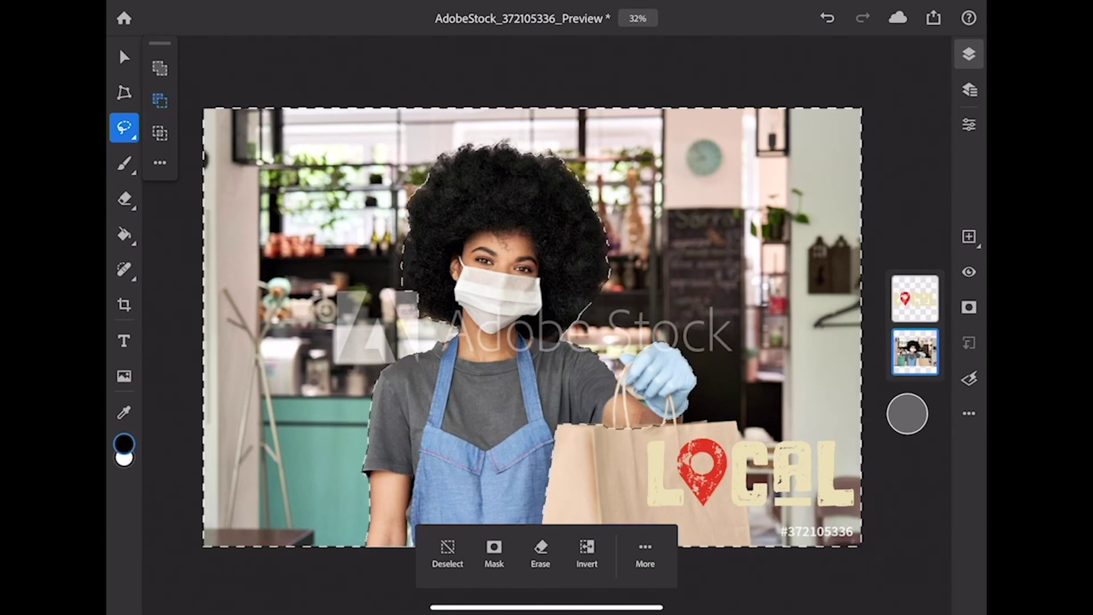
pyautogui.click(969, 236)
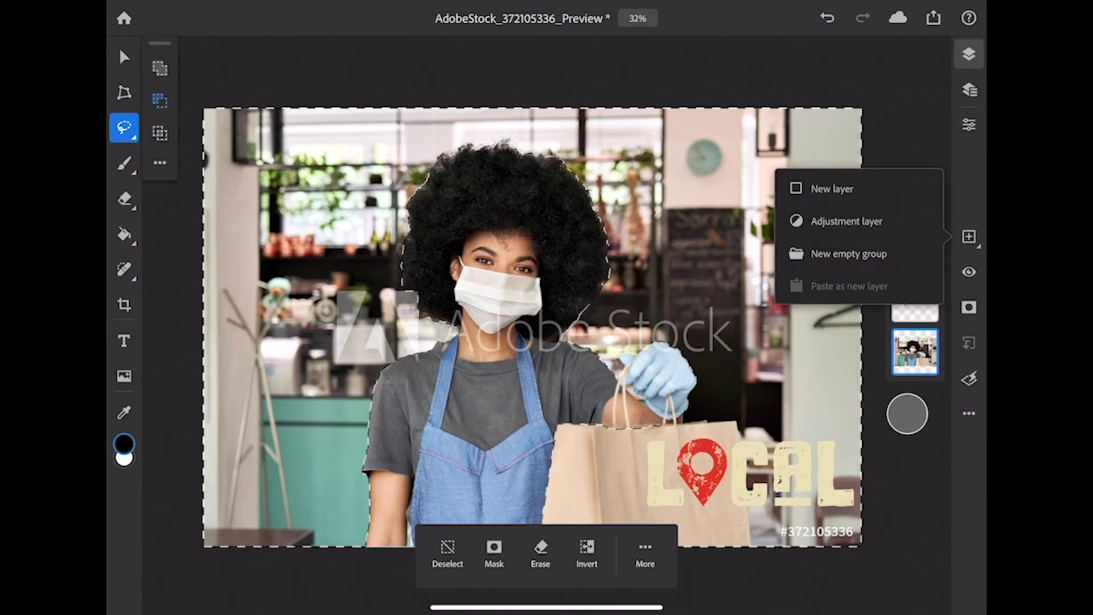
pyautogui.click(846, 221)
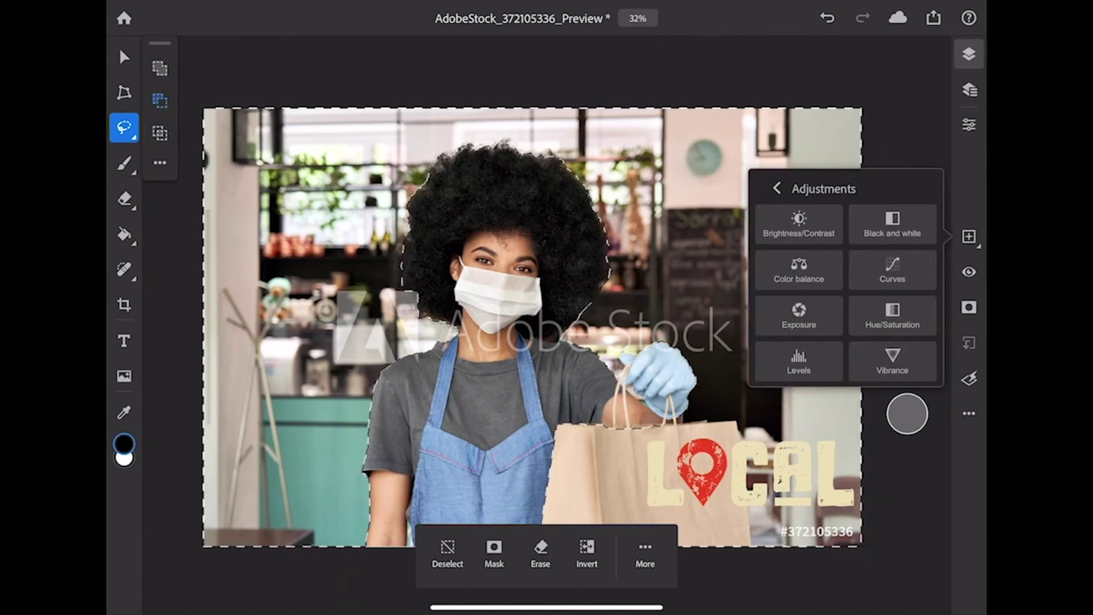
pyautogui.click(892, 225)
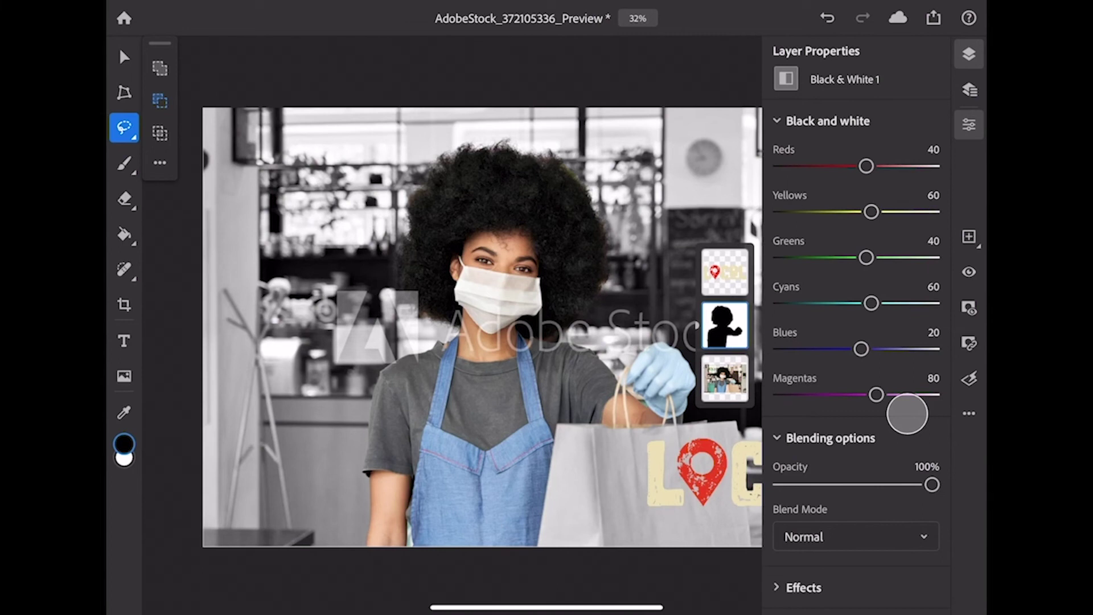
pyautogui.scroll(-1, 482, 326)
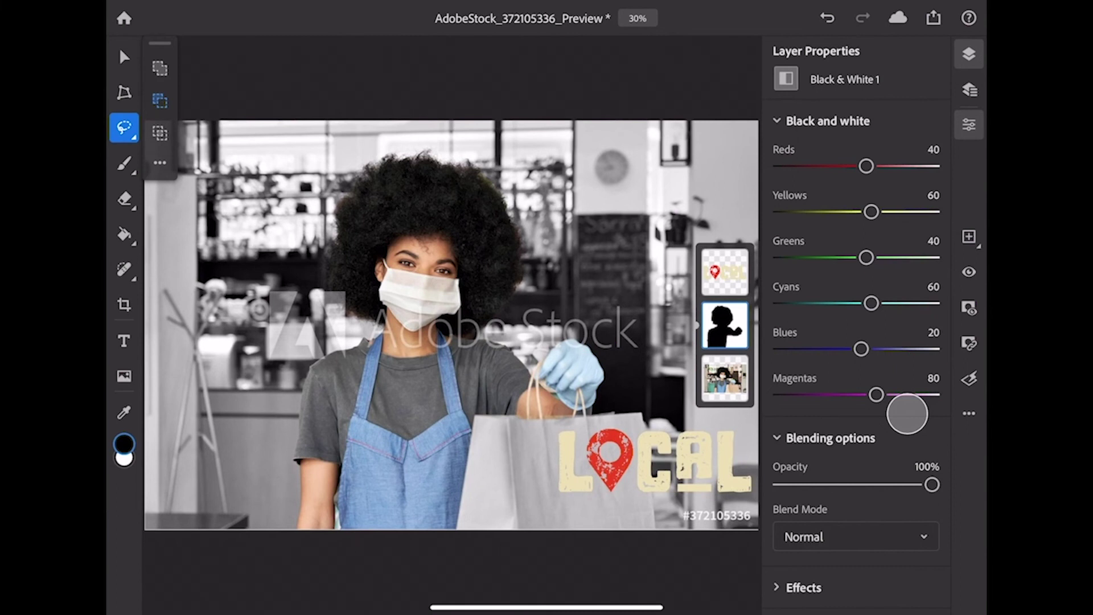
# Examine the adjustment mask's edge around the woman's hair with the Brush active, and try the touch shortcut's Erase mode
pyautogui.scroll(5, 342, 279)
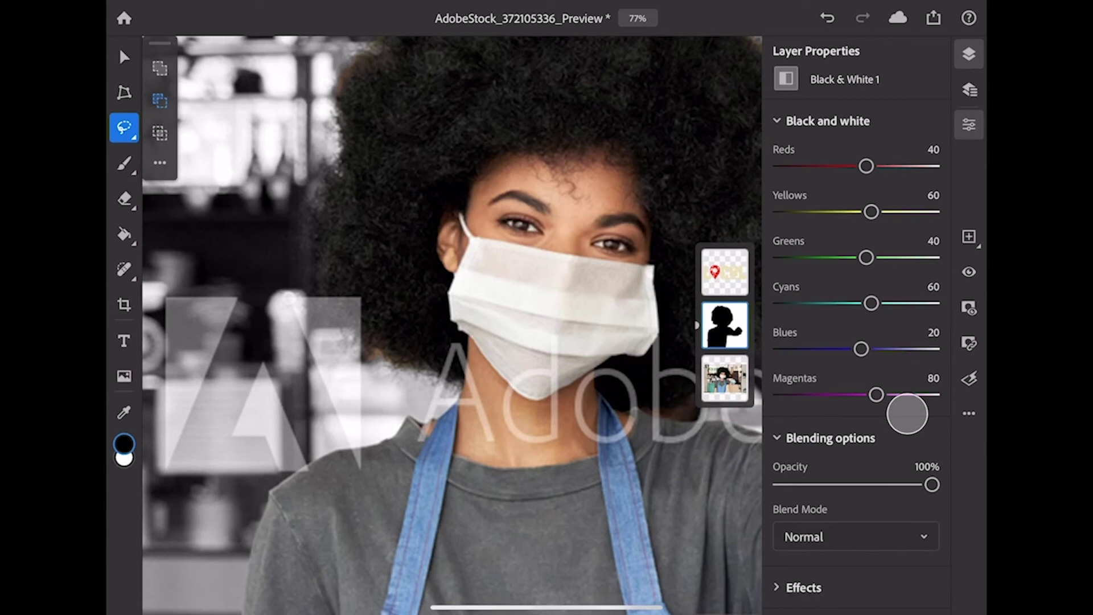
pyautogui.press('b')
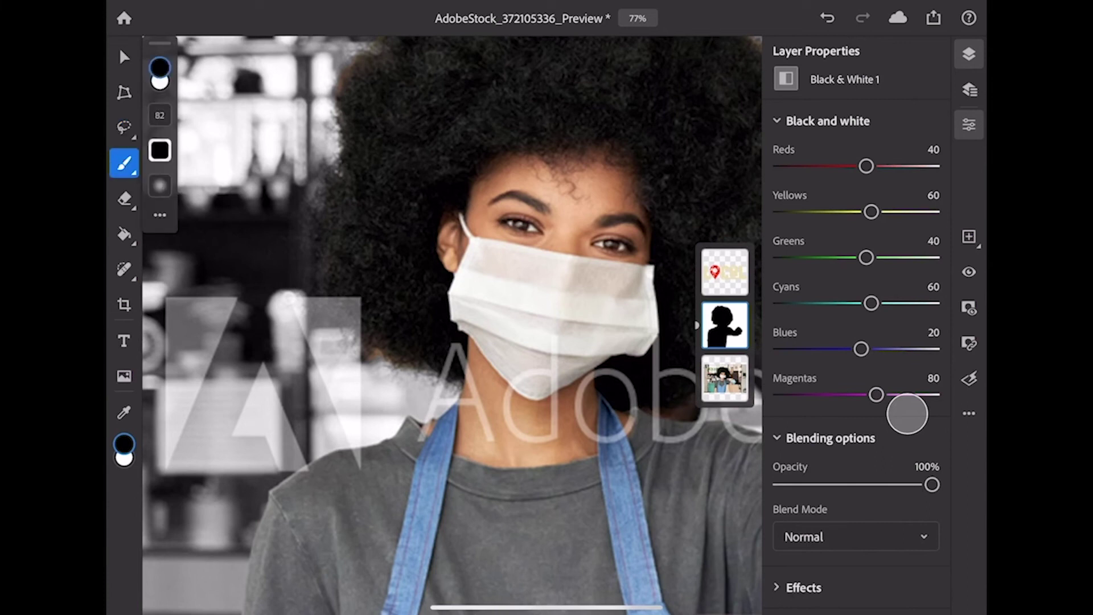
pyautogui.click(906, 413)
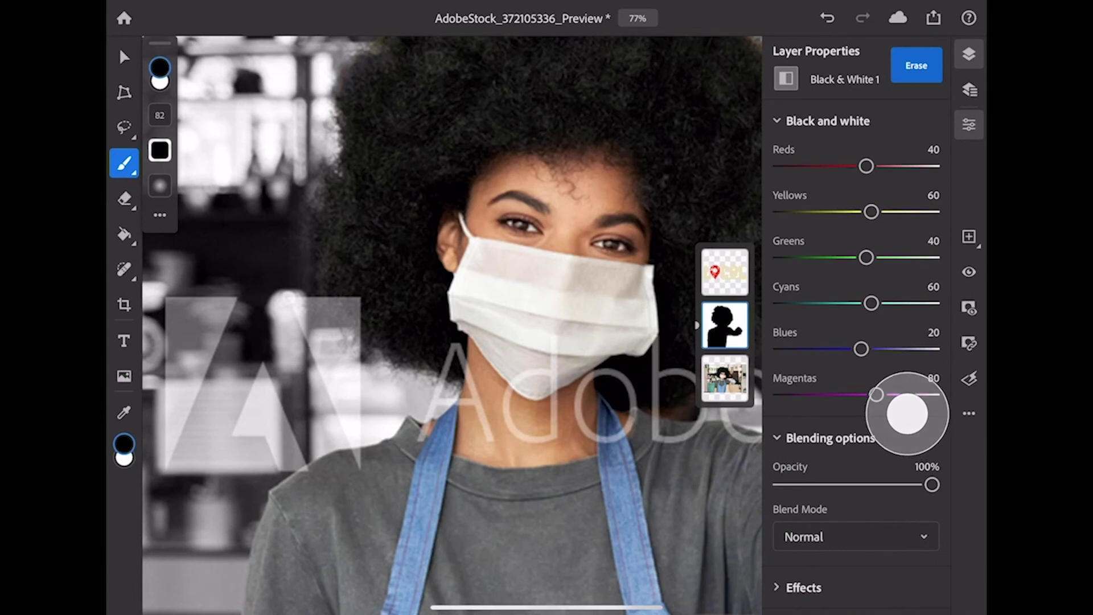
pyautogui.scroll(2, 452, 324)
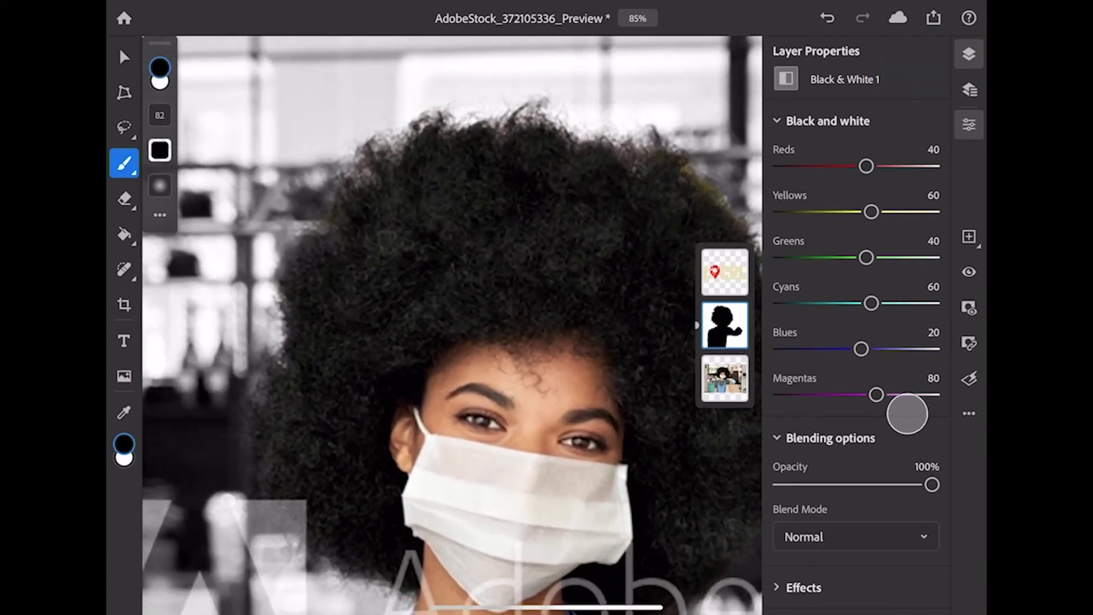
pyautogui.click(906, 414)
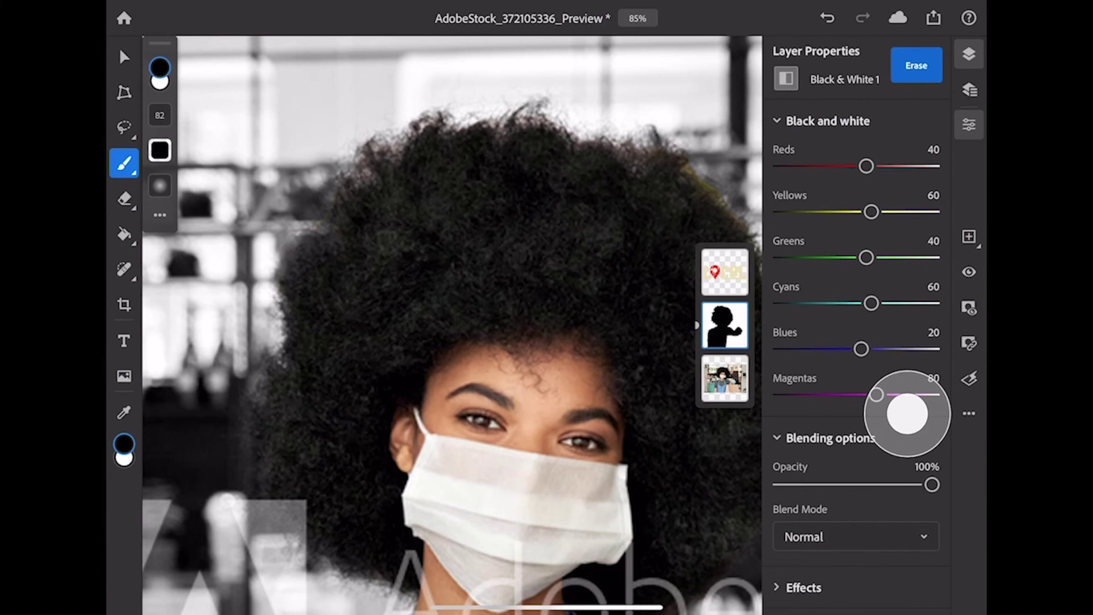
pyautogui.scroll(-5, 453, 325)
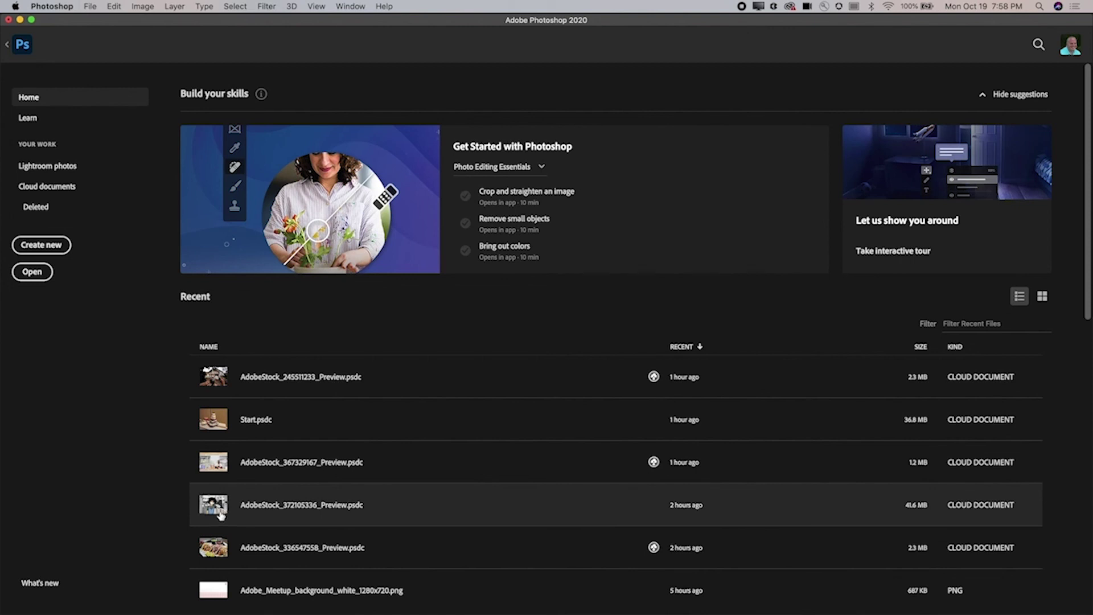
# Open AdobeStock_372105336_Preview.psdc in desktop Photoshop 2020 and toggle the Black & White 1 and LOCAL logo layers to check them
pyautogui.click(221, 515)
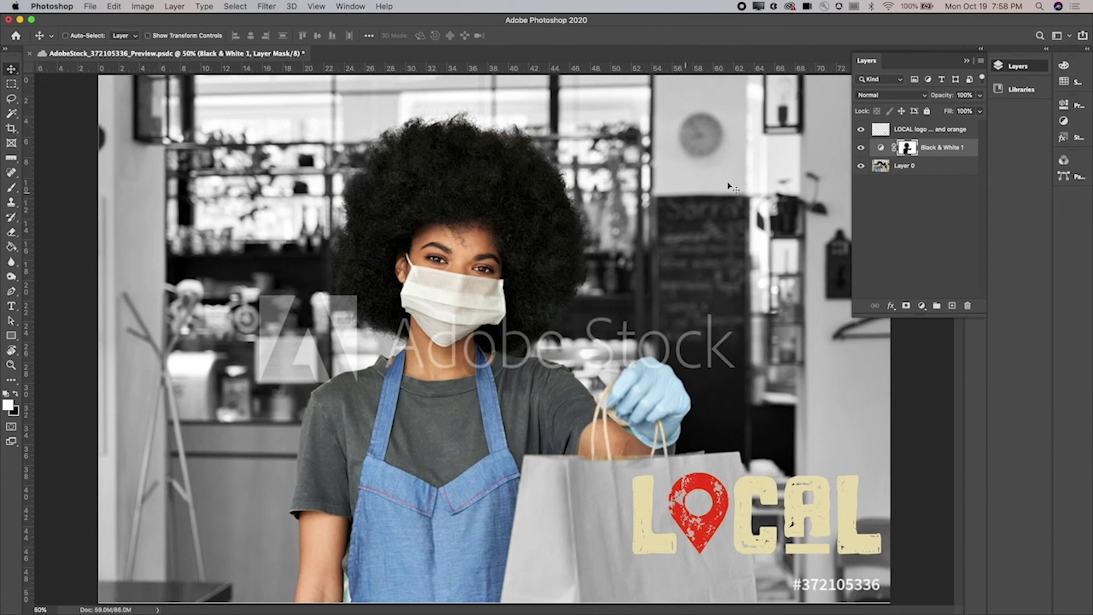
pyautogui.click(862, 148)
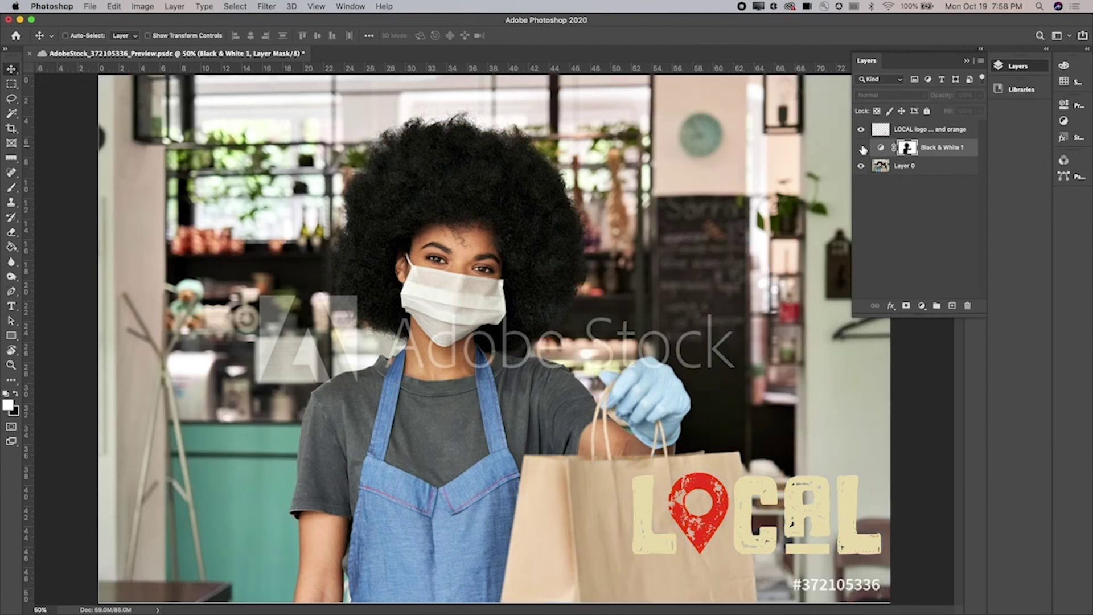
pyautogui.click(862, 148)
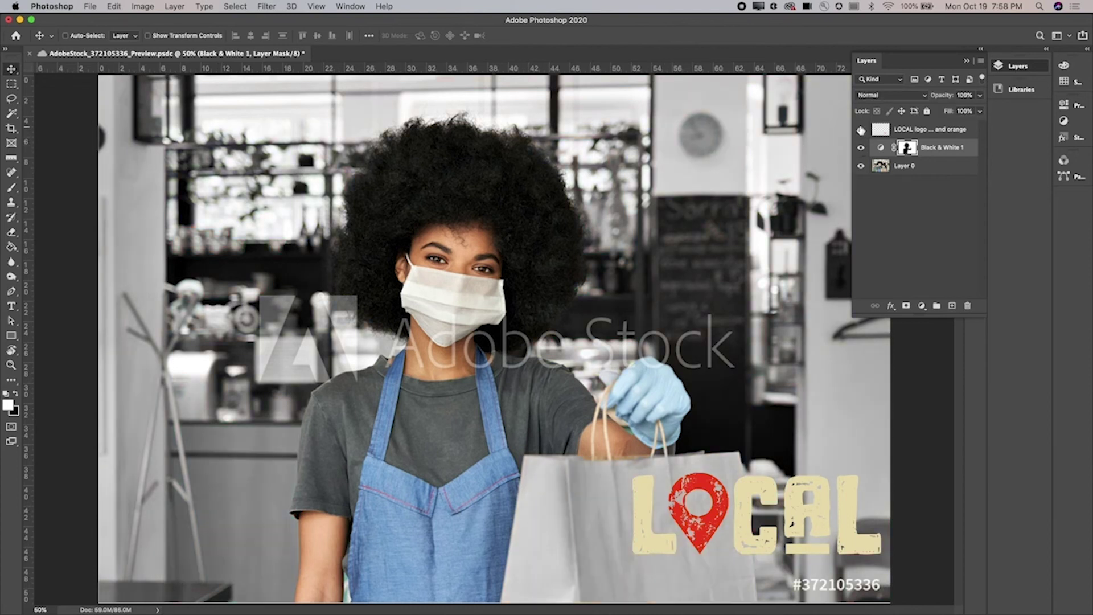
pyautogui.click(860, 130)
pyautogui.click(861, 131)
pyautogui.click(14, 38)
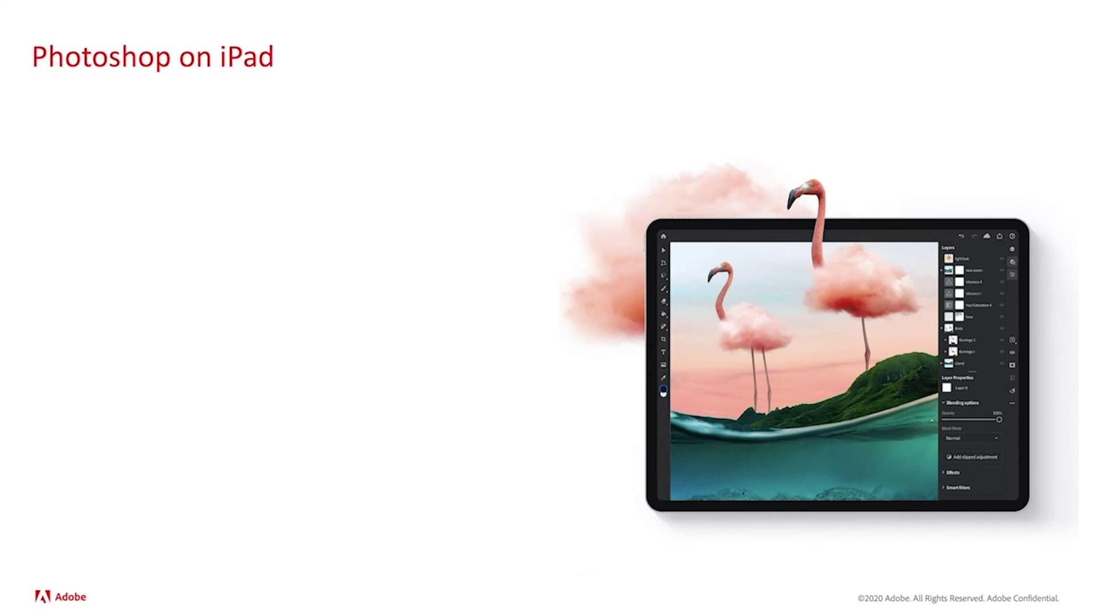
pyautogui.press('Right')
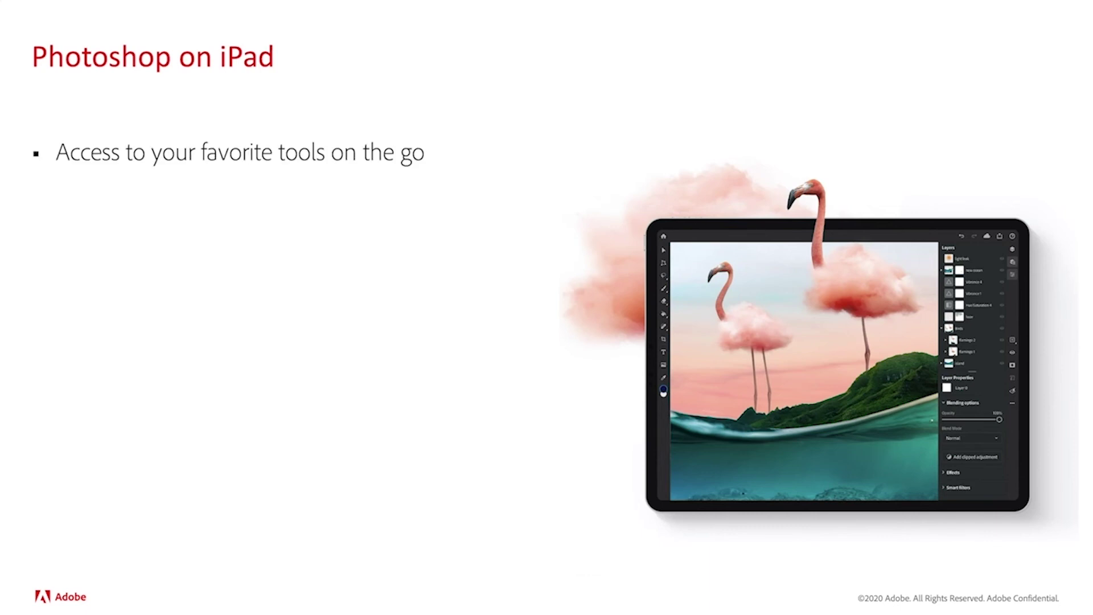
pyautogui.press('Right')
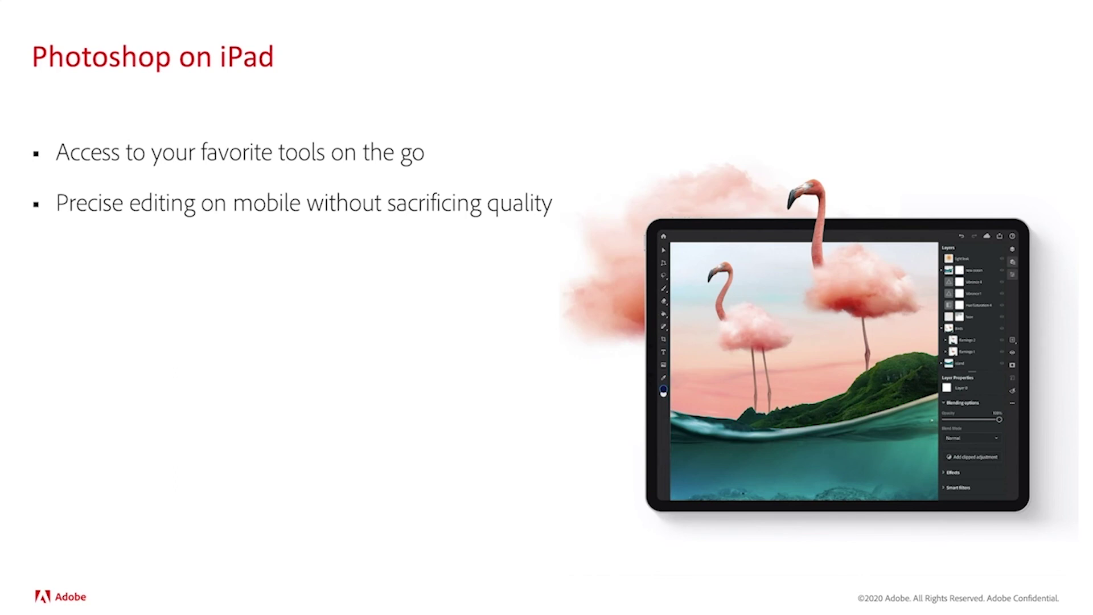
pyautogui.press('Right')
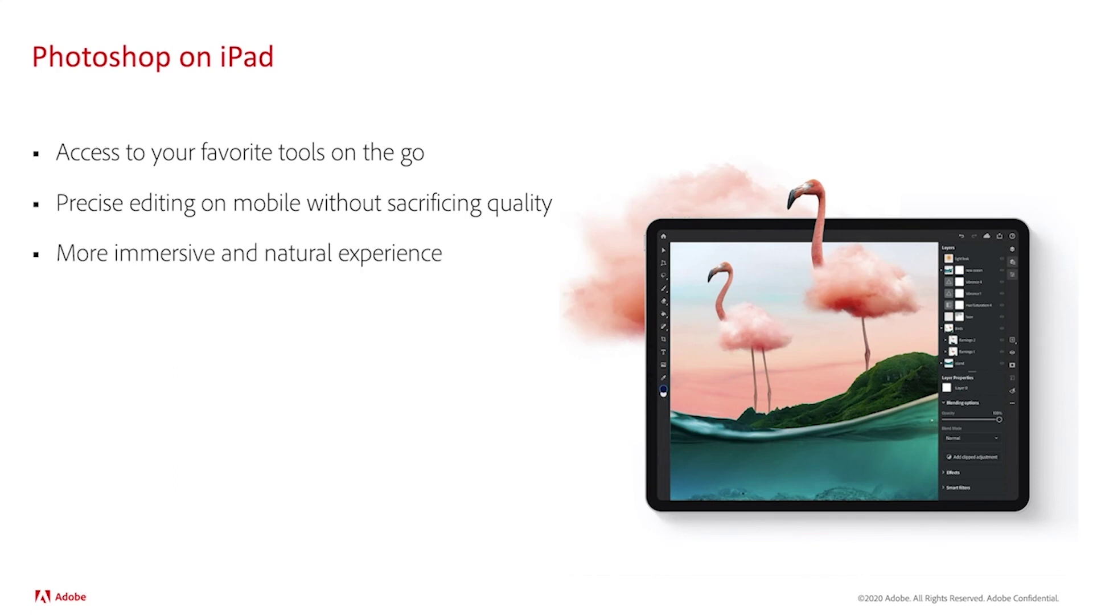
pyautogui.press('Right')
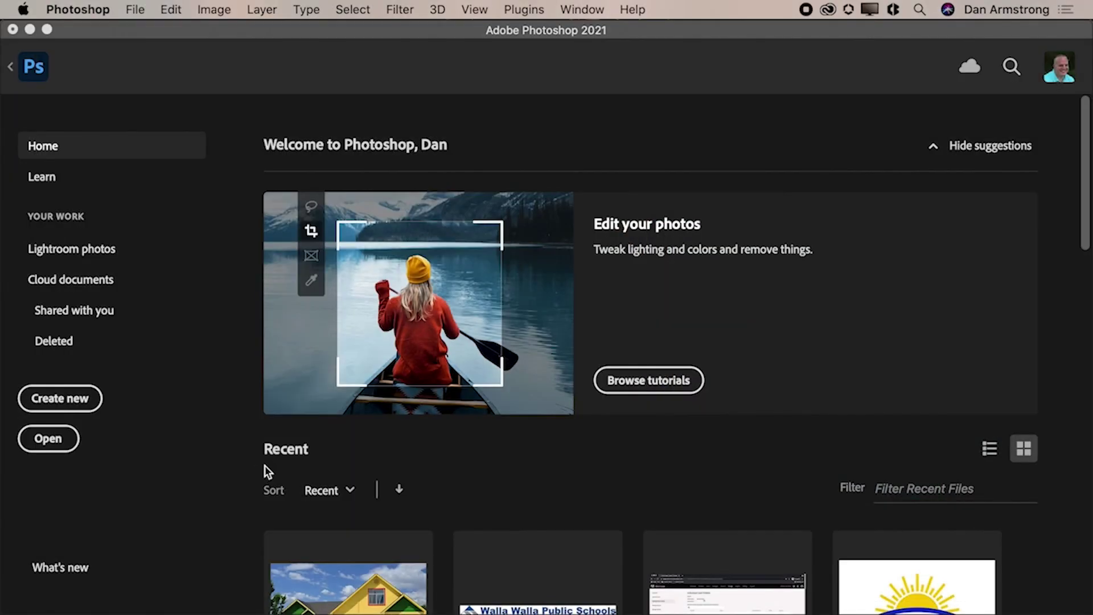
# Open AdobeStock_372105336_Preview from the cloud documents in Photoshop 2021
pyautogui.scroll(-5, 264, 464)
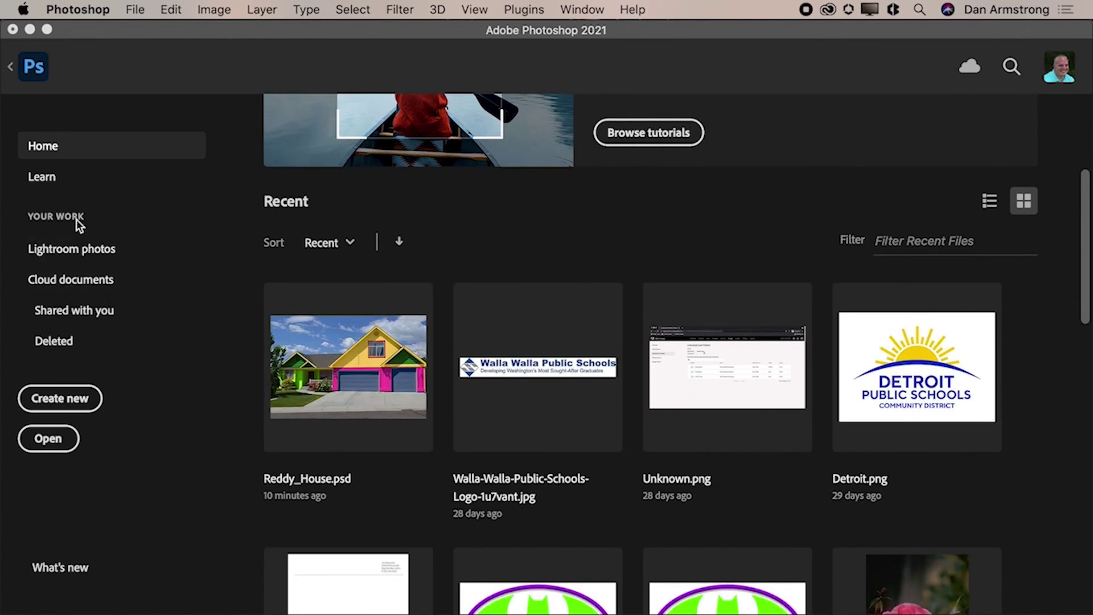
pyautogui.click(61, 284)
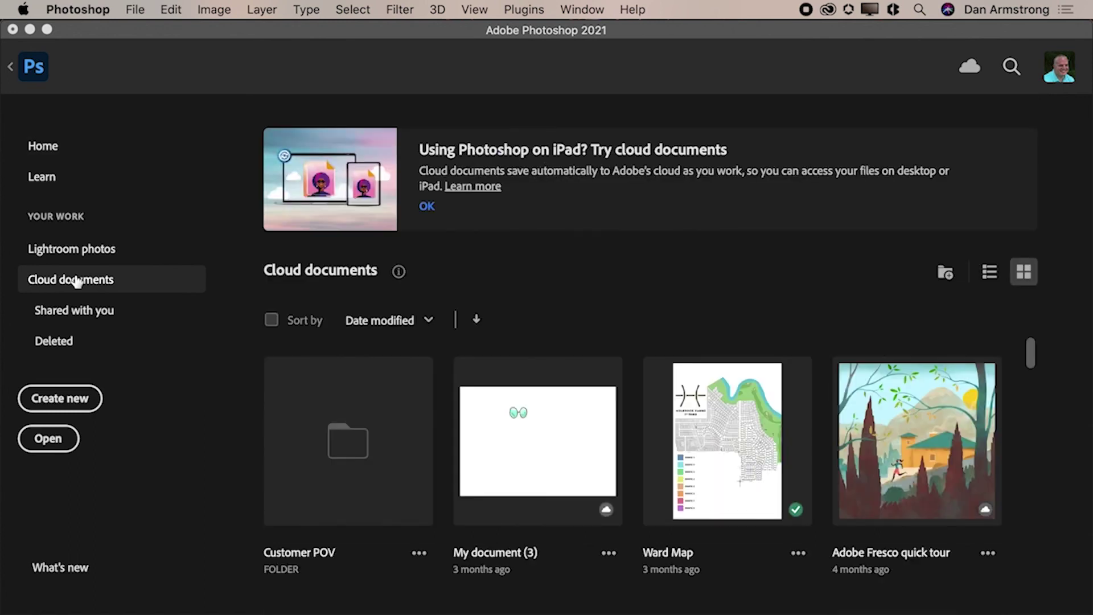
pyautogui.scroll(-10, 429, 459)
pyautogui.scroll(-5, 431, 464)
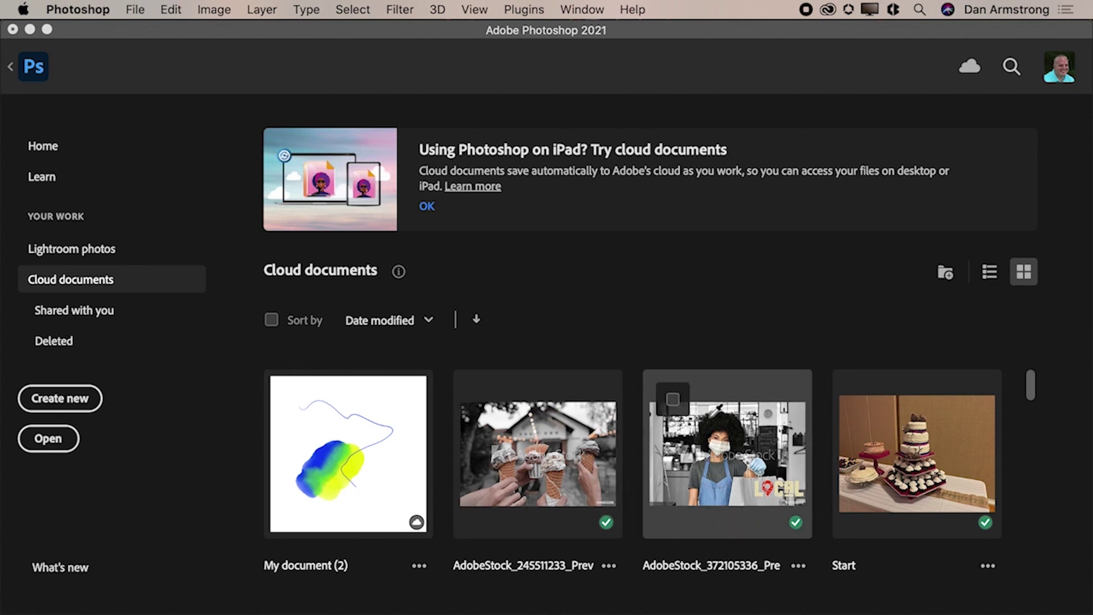
pyautogui.doubleClick(740, 433)
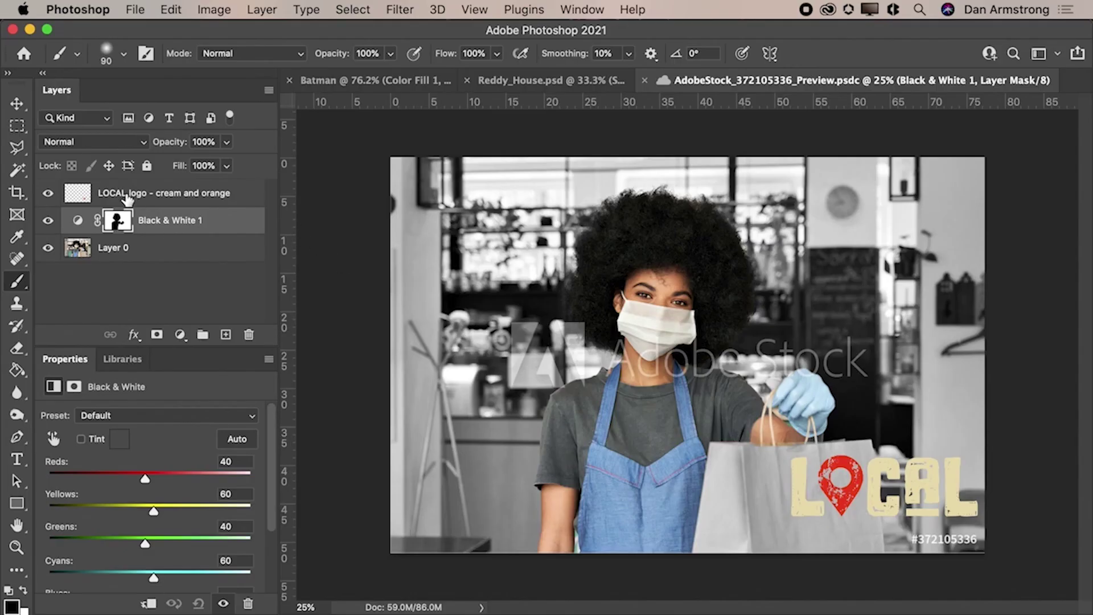
# Toggle the LOCAL logo layer and the Black & White 1 layer off and on to compare the versions
pyautogui.click(44, 195)
pyautogui.click(45, 194)
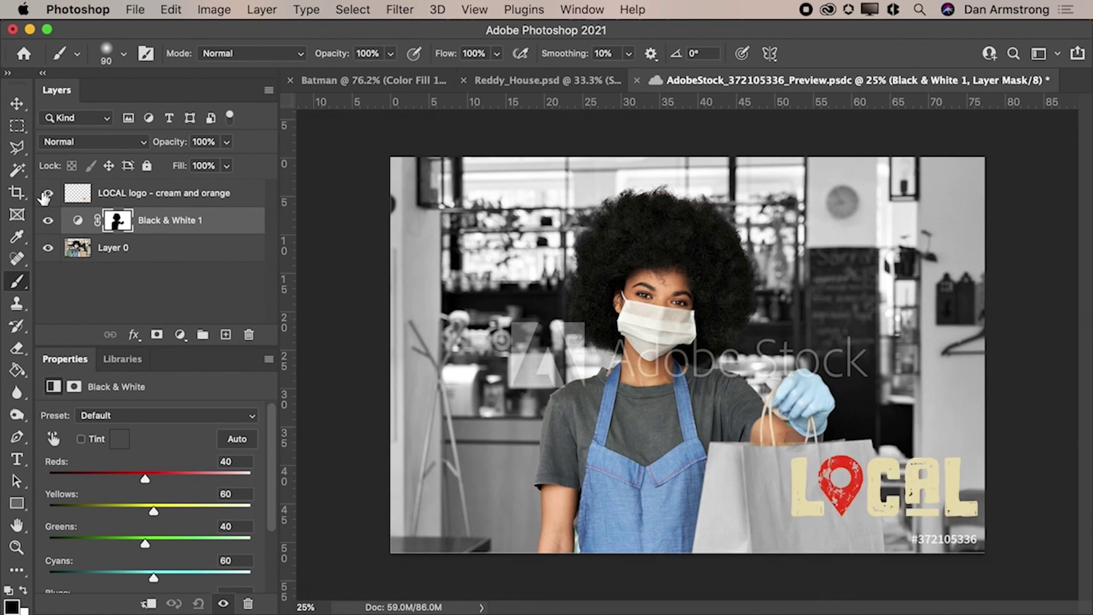
pyautogui.click(45, 225)
pyautogui.click(46, 222)
# Show the Layer Comps panel and enlarge it to make room for more comps
pyautogui.click(585, 8)
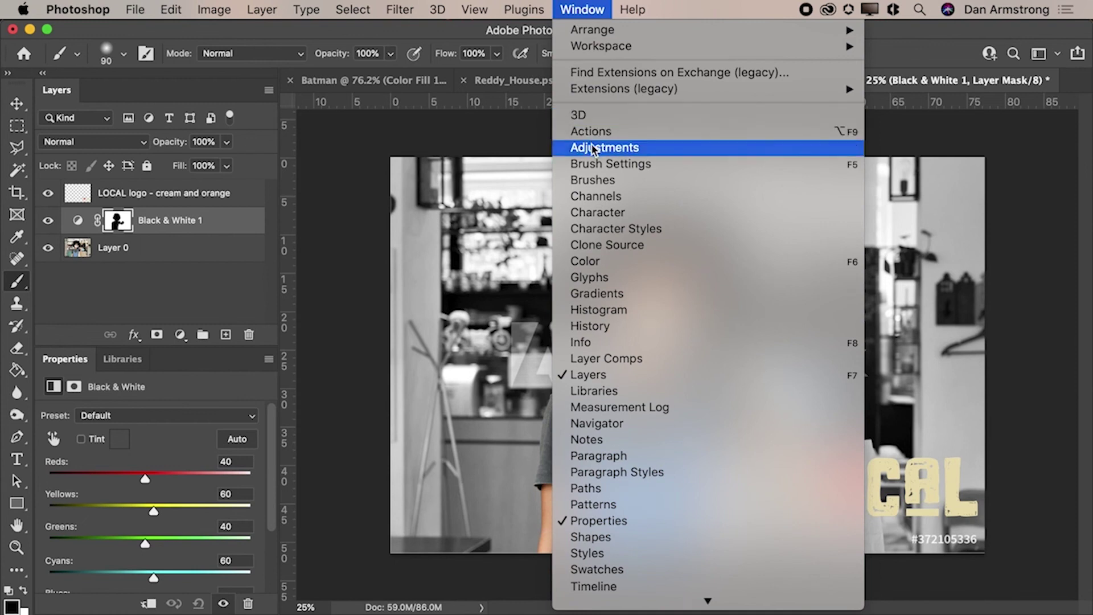
pyautogui.click(594, 363)
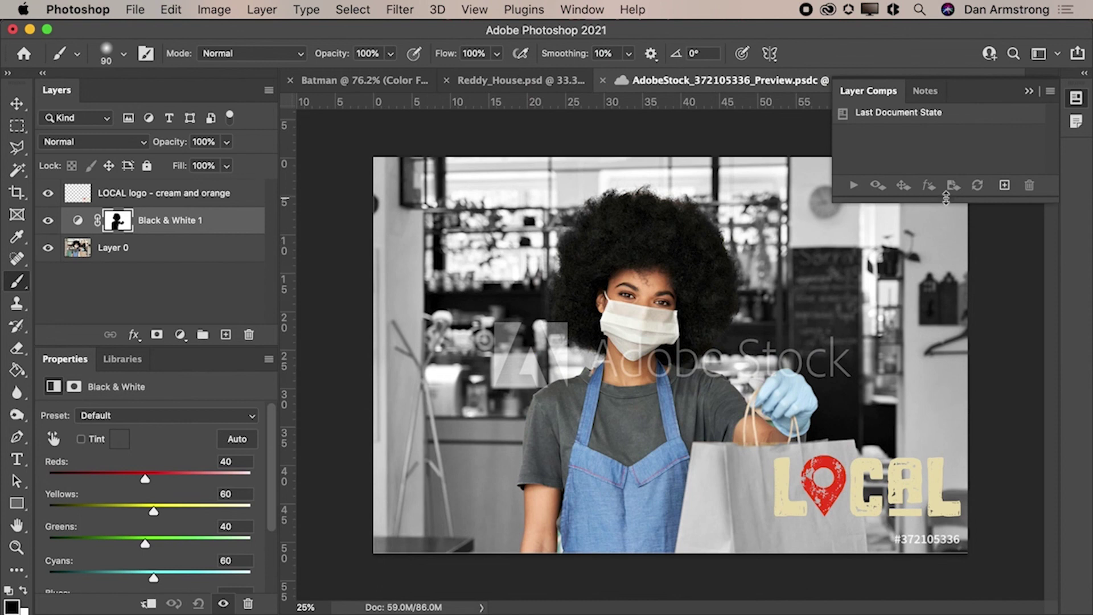
pyautogui.moveTo(944, 199); pyautogui.dragTo(940, 260)
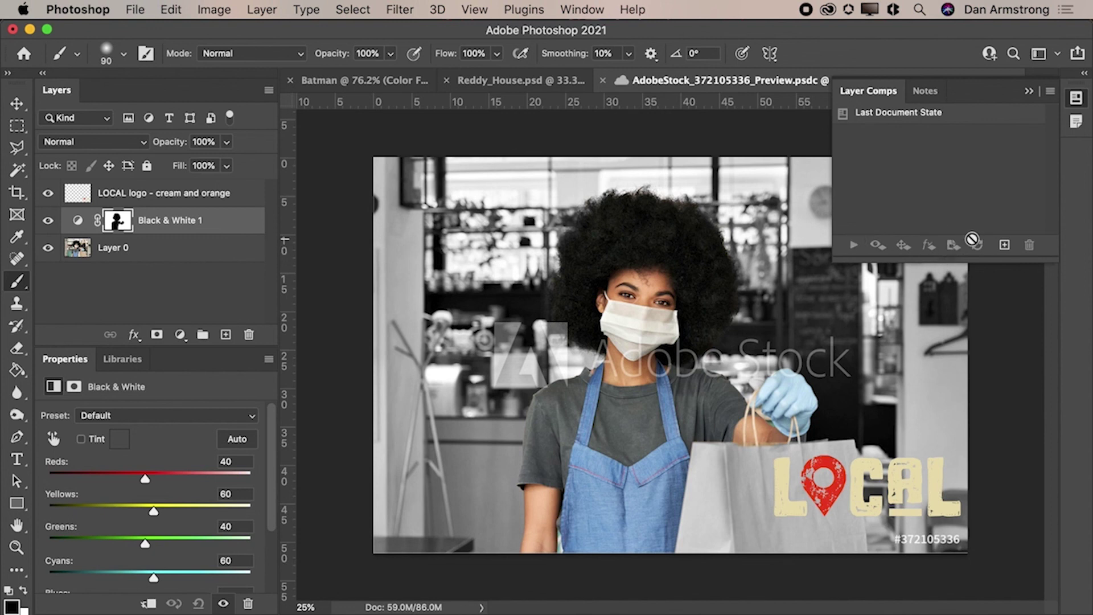
# Create a layer comp named "Black and White Background" that records layer visibility
pyautogui.click(1002, 246)
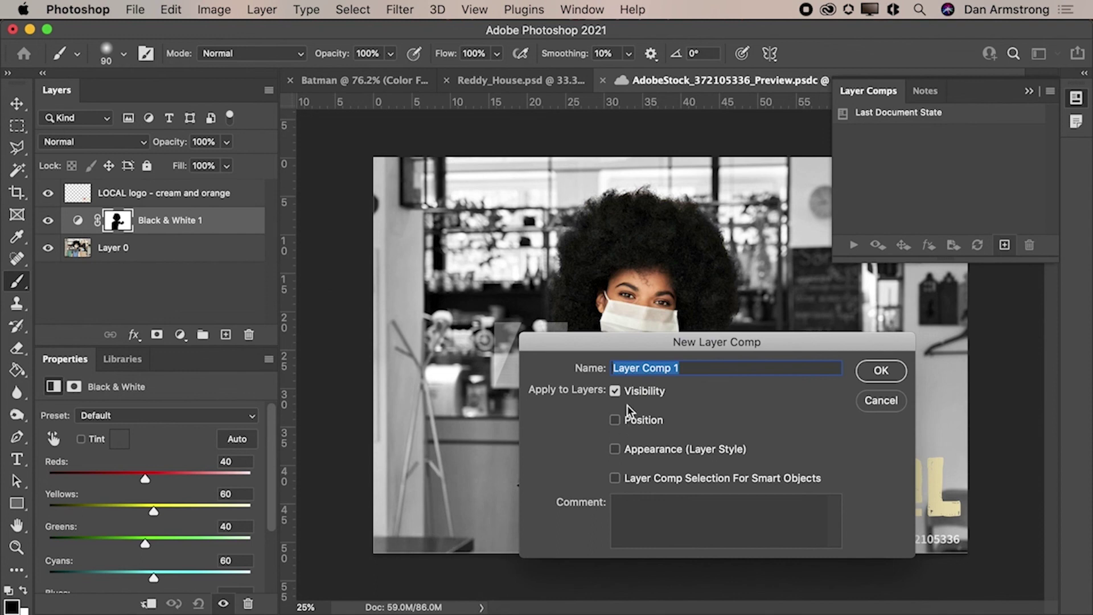
pyautogui.write('Black ')
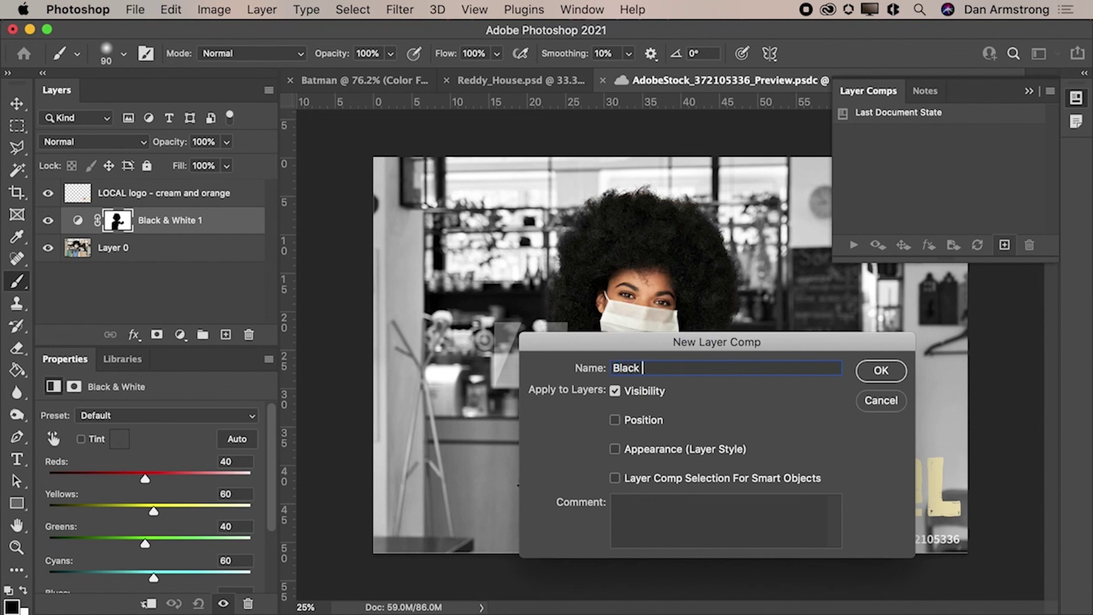
pyautogui.write('and White Background')
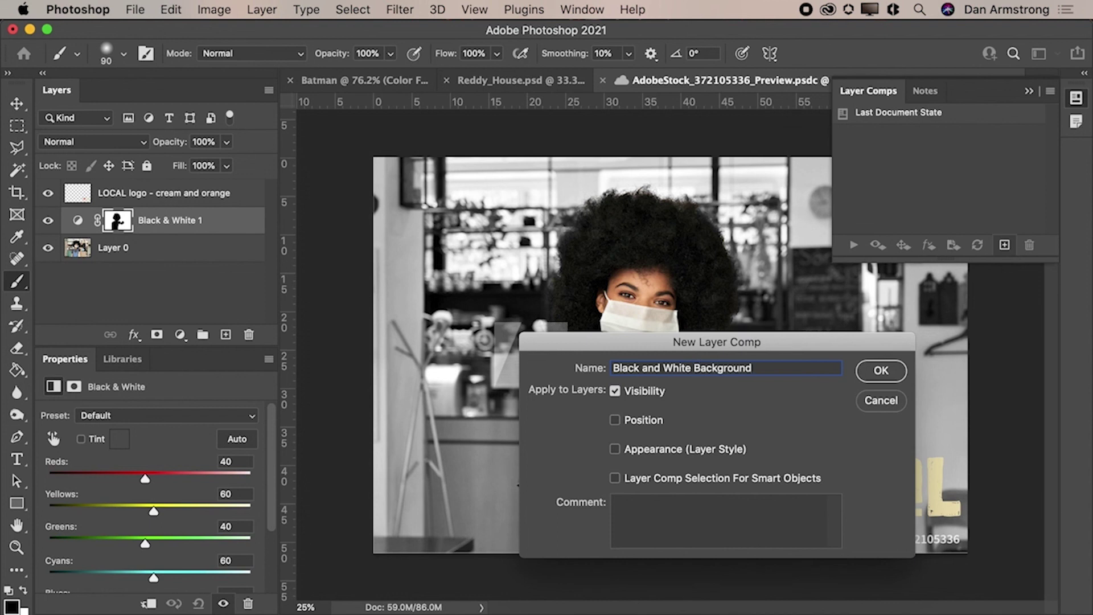
pyautogui.press('Return')
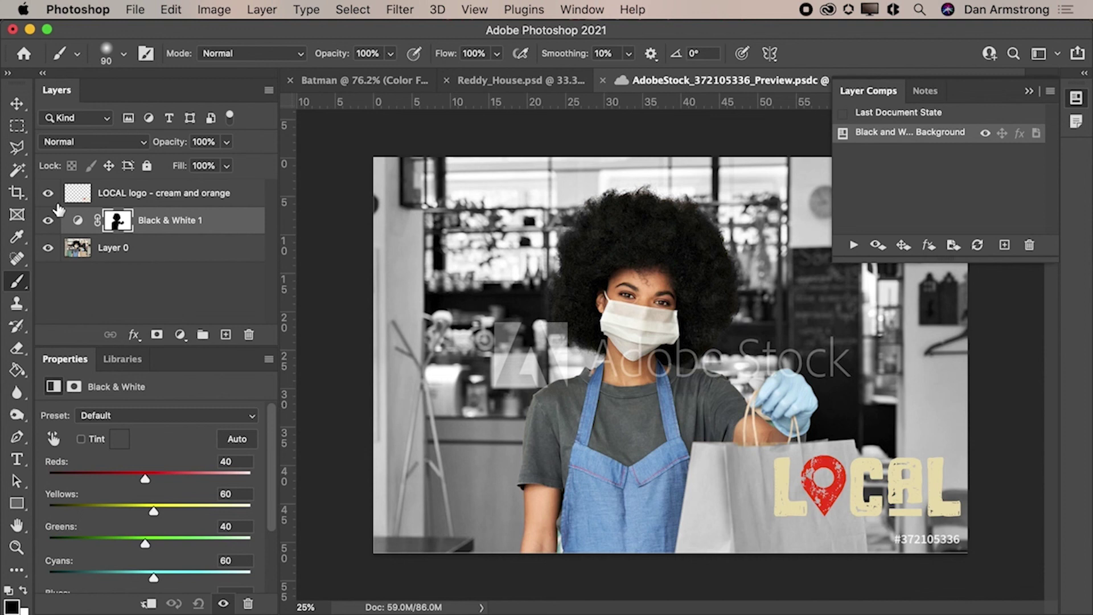
# Hide the Black & White 1 layer and save that state as a layer comp named "Full Color Backgound" with Visibility applied
pyautogui.click(47, 222)
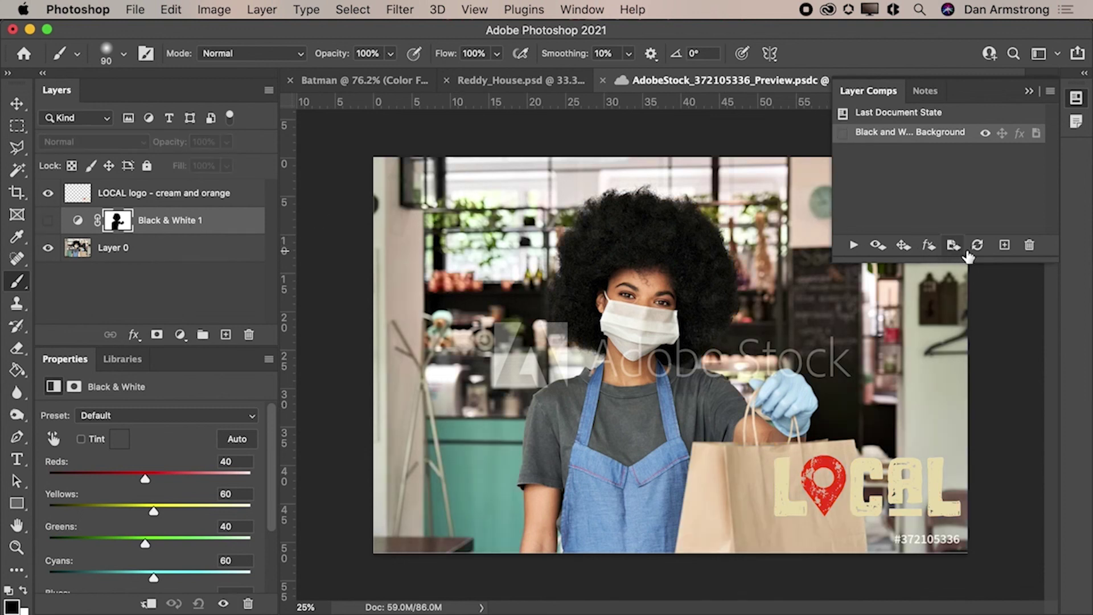
pyautogui.click(1004, 245)
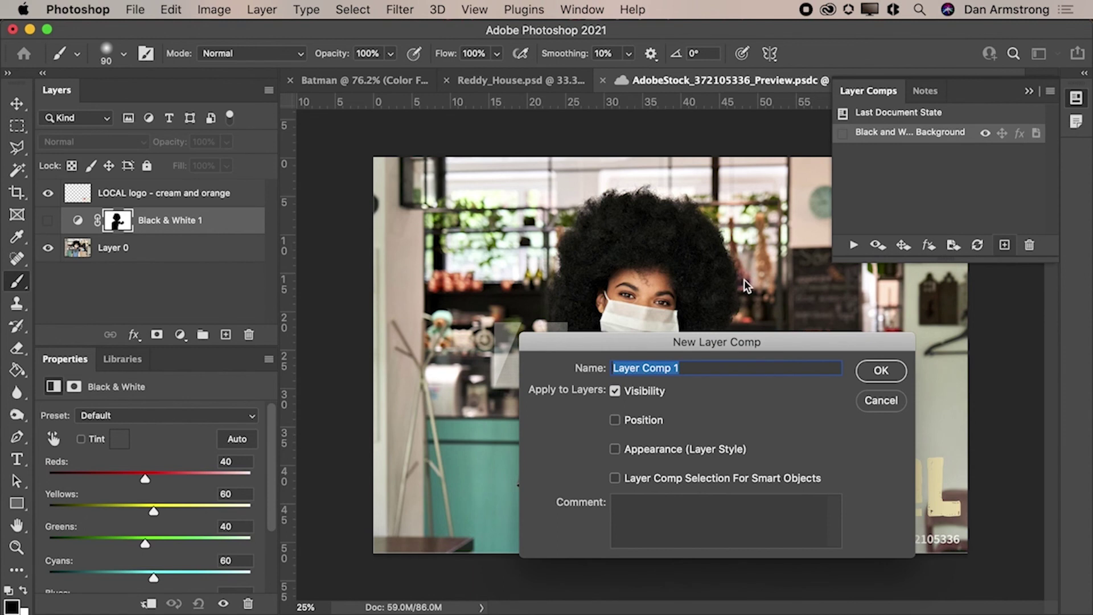
pyautogui.write('Full Color')
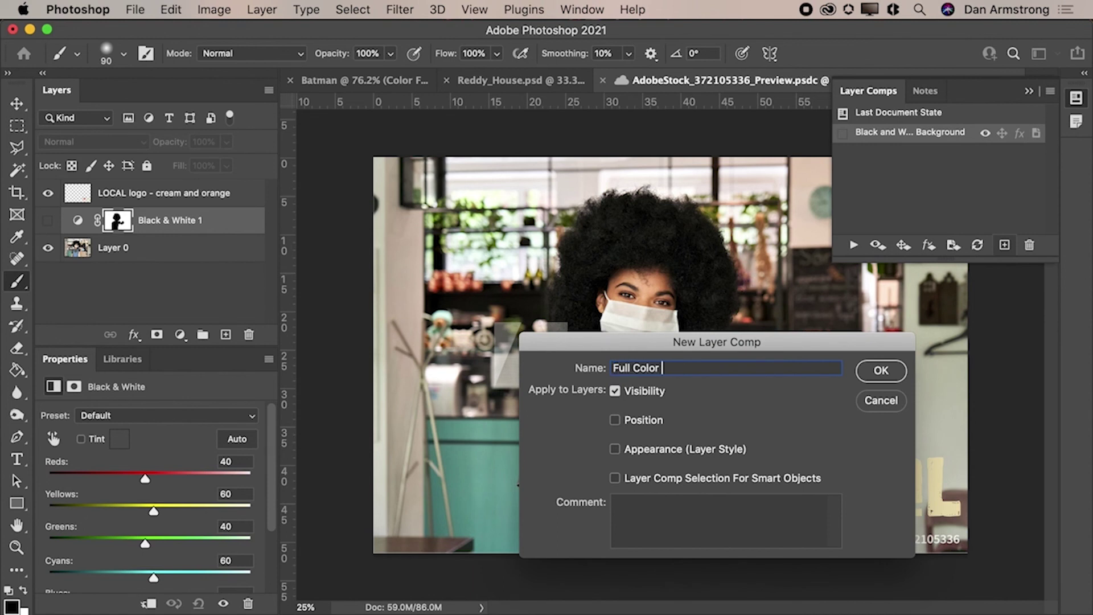
pyautogui.write(' Backgo')
pyautogui.press('Return')
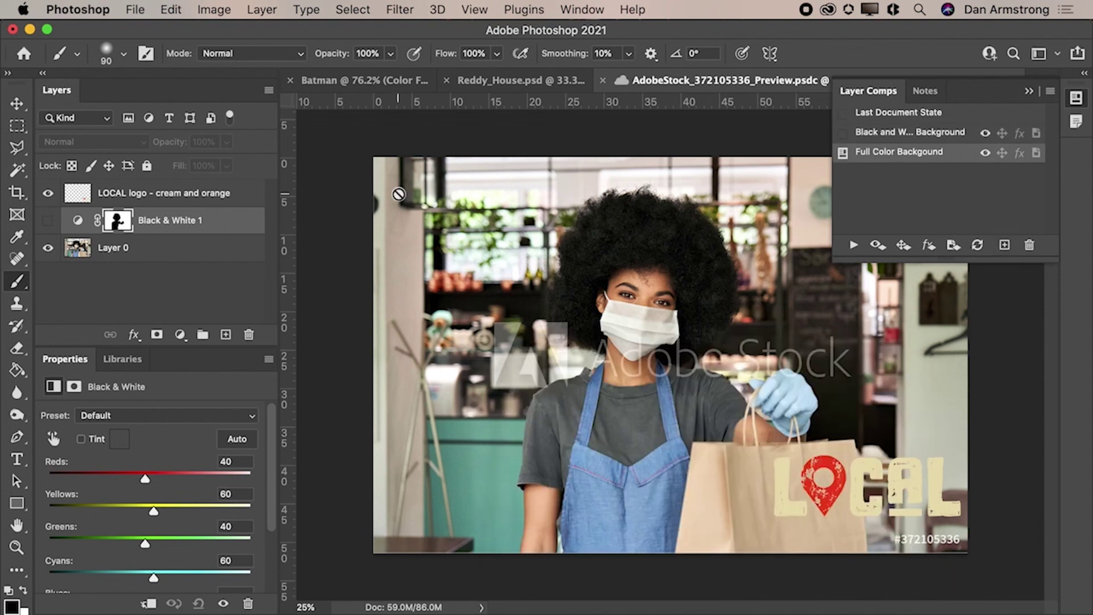
# Hide the LOCAL logo layer and save that state as a layer comp named "Original Photo" with Visibility applied
pyautogui.click(48, 193)
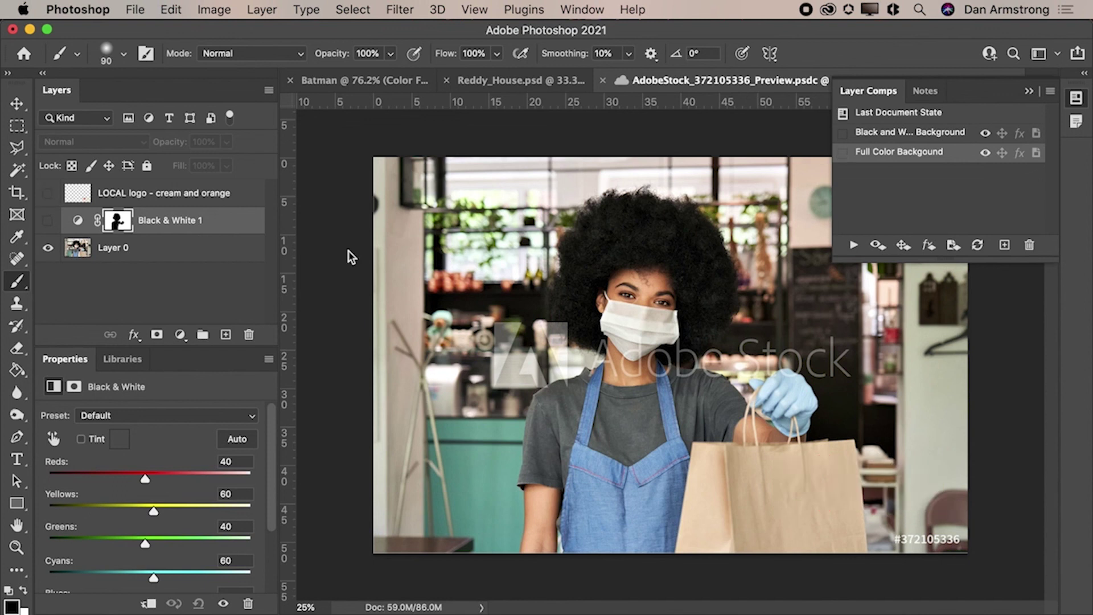
pyautogui.click(1004, 245)
pyautogui.write('Original POhotosh')
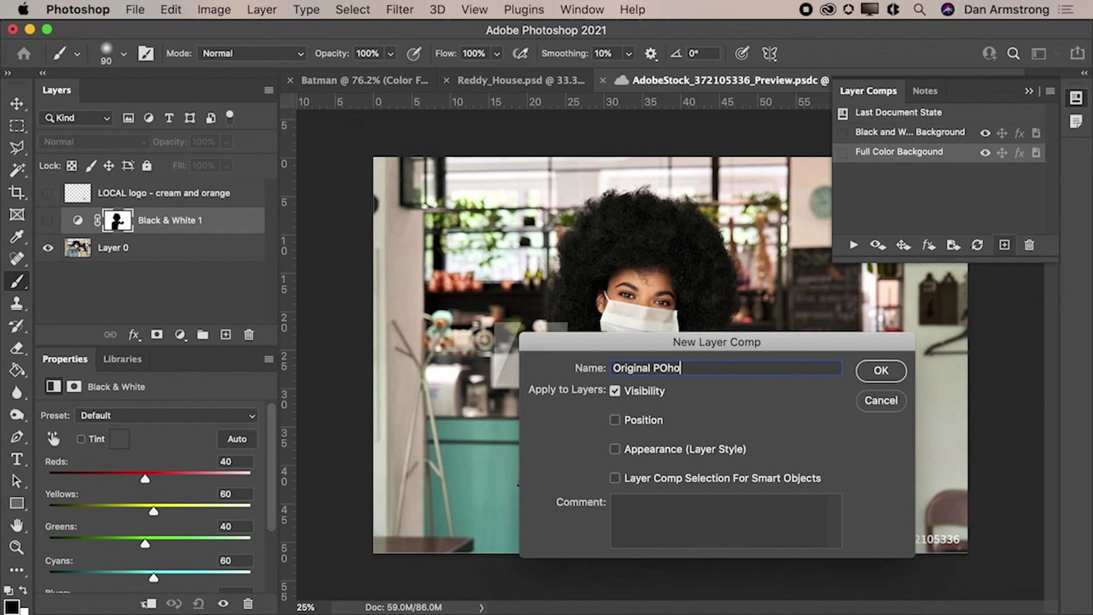
pyautogui.press('BackSpace')
pyautogui.press('BackSpace')
pyautogui.press('BackSpace')
pyautogui.press('BackSpace')
pyautogui.press('BackSpace')
pyautogui.press('BackSpace')
pyautogui.write('ooto')
pyautogui.press('Return')
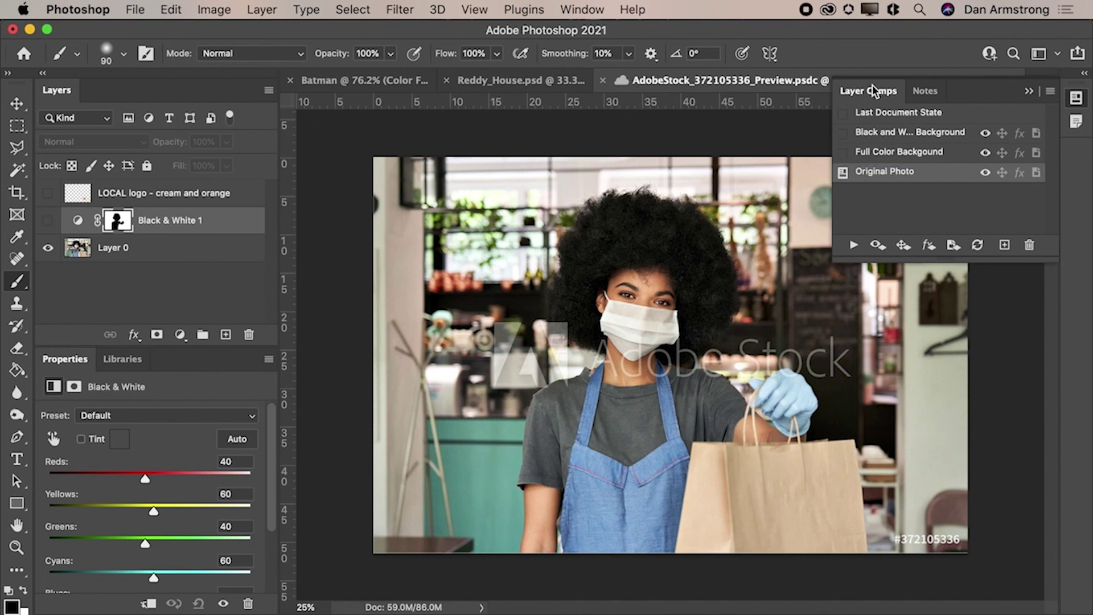
# Apply the saved layer comps in turn to compare them, finish on the black and white background comp, and collapse the Layer Comps panel
pyautogui.click(841, 134)
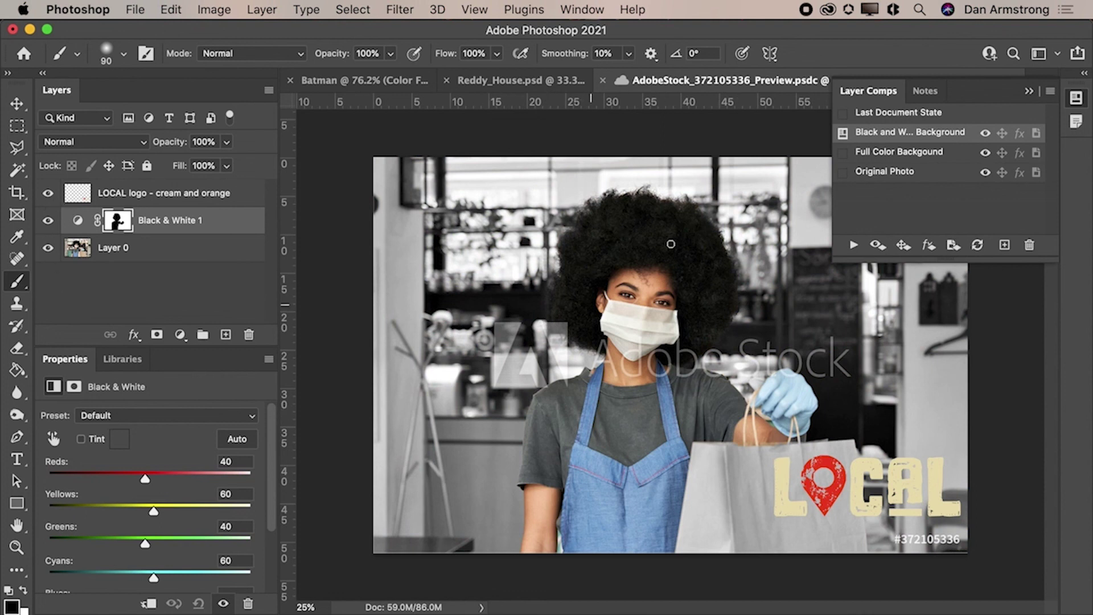
pyautogui.click(842, 172)
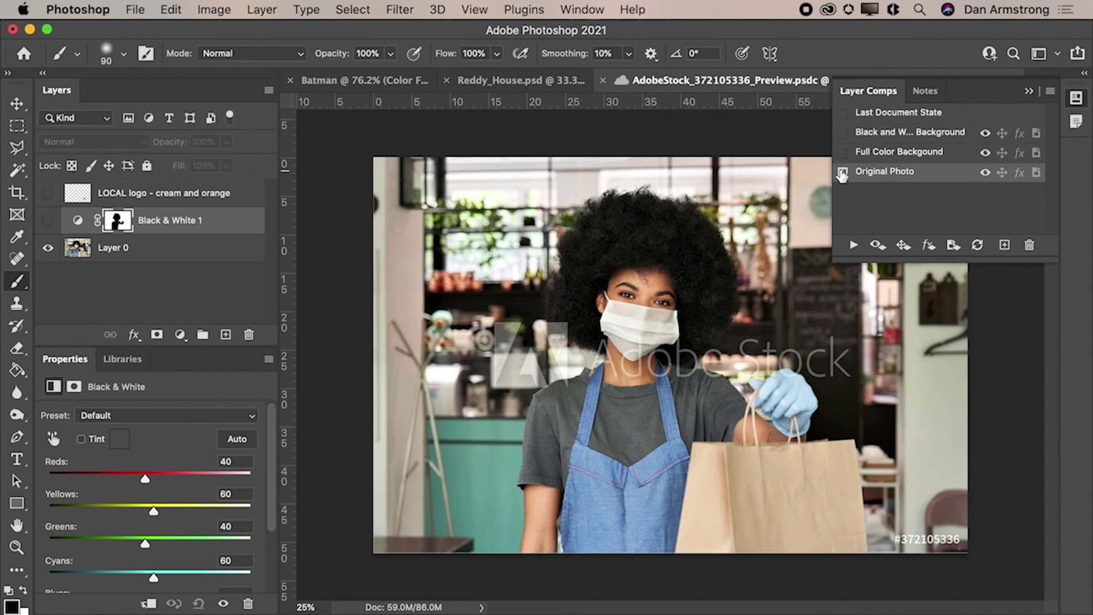
pyautogui.click(843, 153)
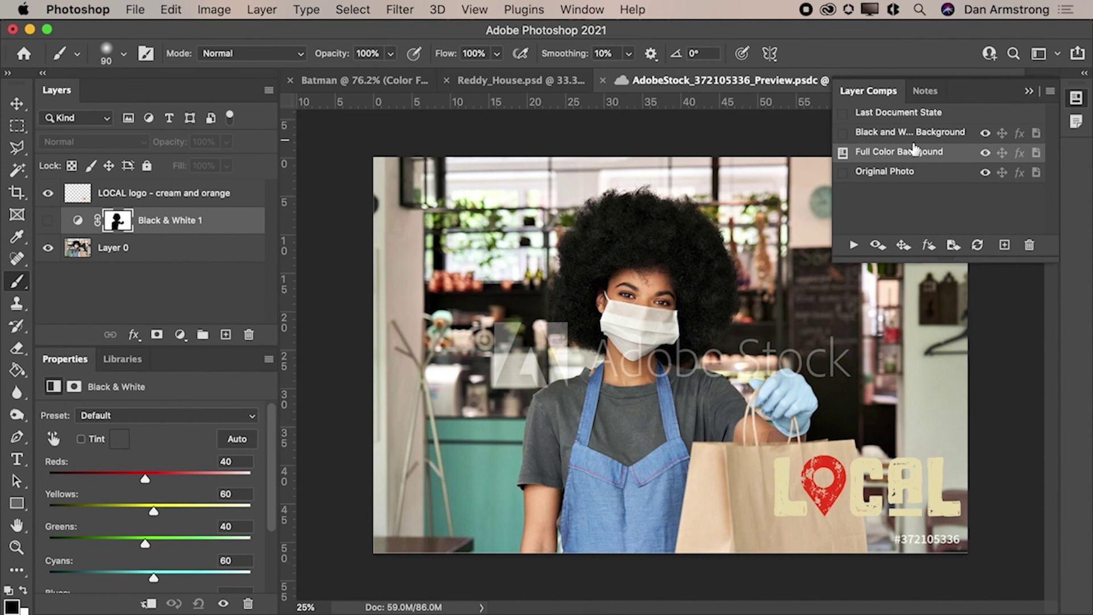
pyautogui.click(842, 133)
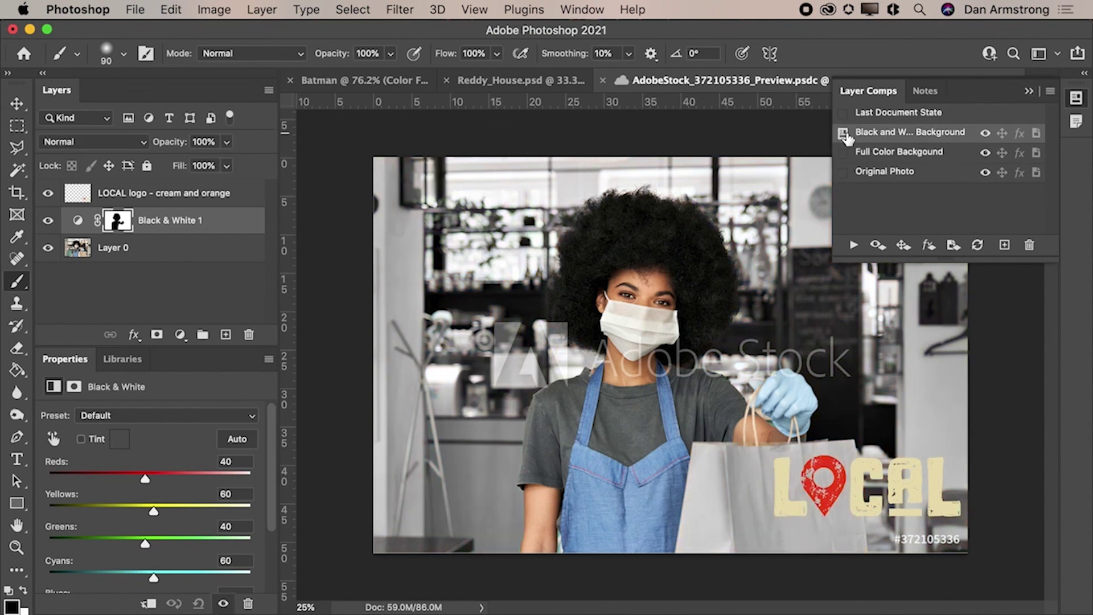
pyautogui.click(1028, 92)
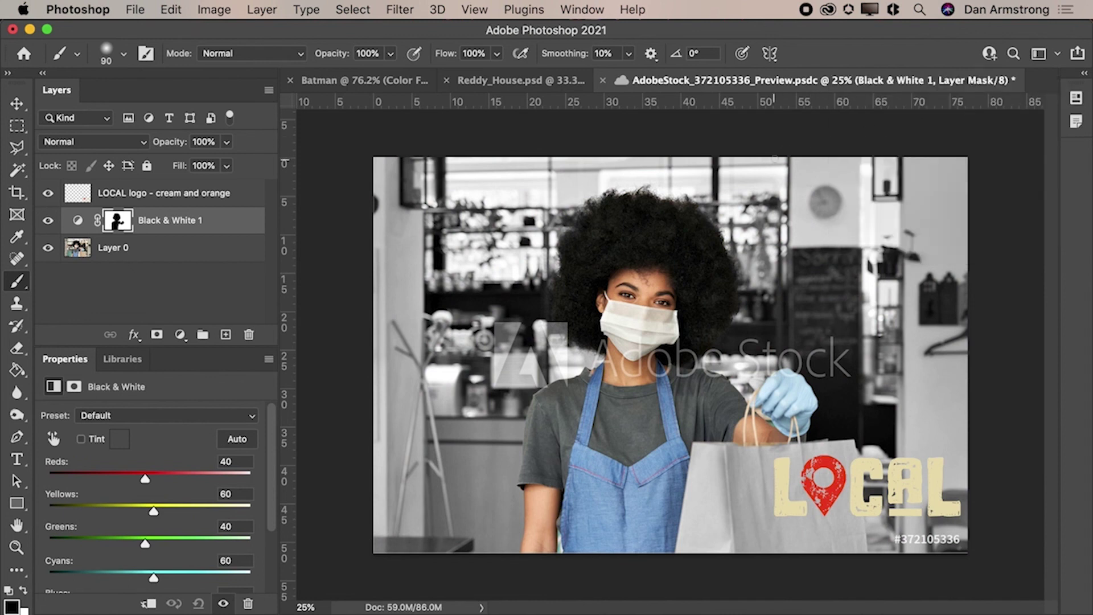